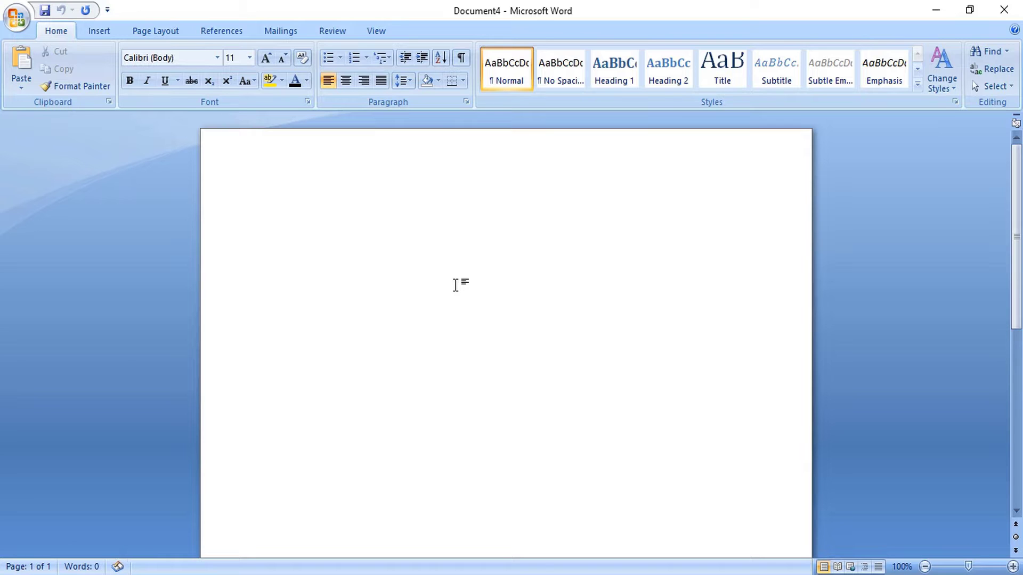
- Draw a 7.91" by 8.34" rectangle spanning nearly the whole blank page
{"action": "left_click", "coordinate": [98, 29]}
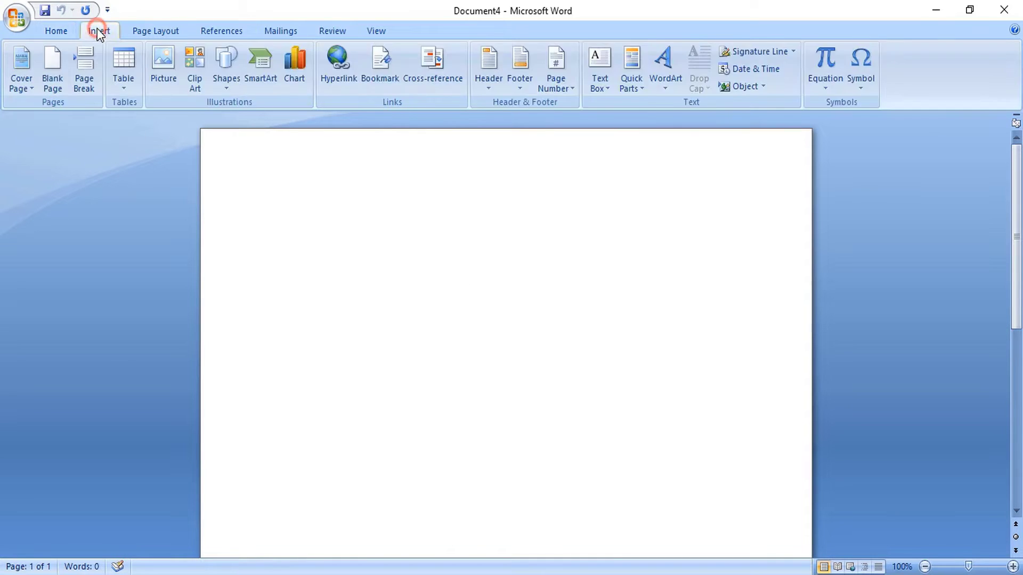
{"action": "left_click", "coordinate": [227, 64]}
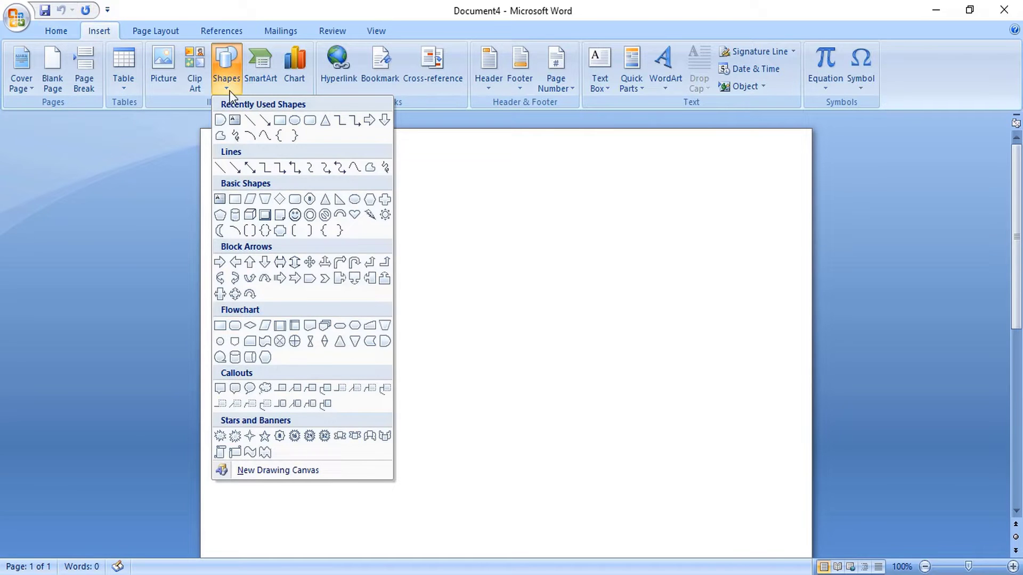
{"action": "left_click", "coordinate": [281, 121]}
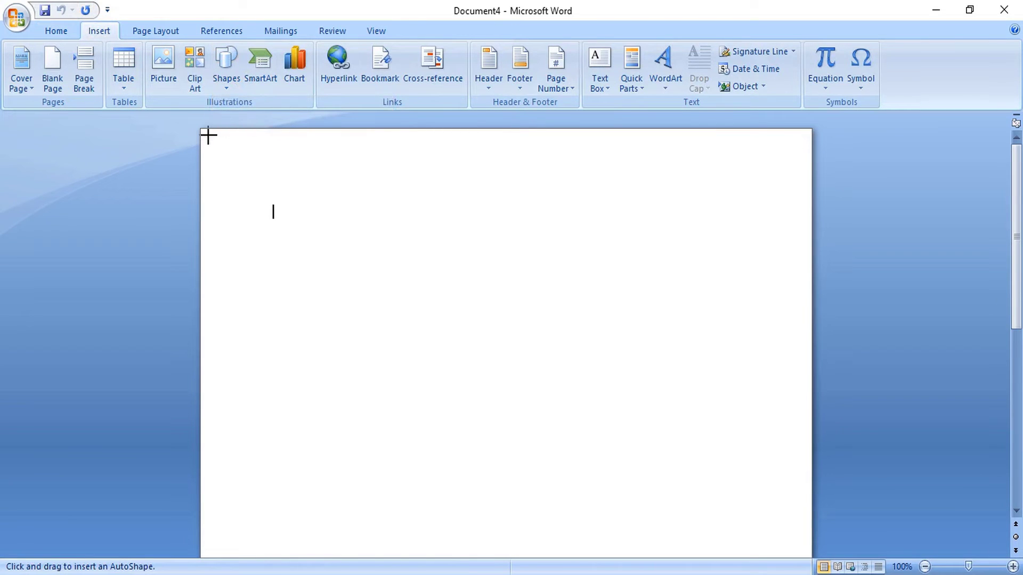
{"action": "mouse_move", "coordinate": [209, 135]}
{"action": "left_mouse_down"}
{"action": "mouse_move", "coordinate": [244, 178]}
{"action": "mouse_move", "coordinate": [621, 381]}
{"action": "mouse_move", "coordinate": [774, 498]}
{"action": "mouse_move", "coordinate": [808, 557]}
{"action": "left_mouse_up"}
{"action": "scroll", "coordinate": [618, 352], "scroll_direction": "up", "scroll_amount": 3}
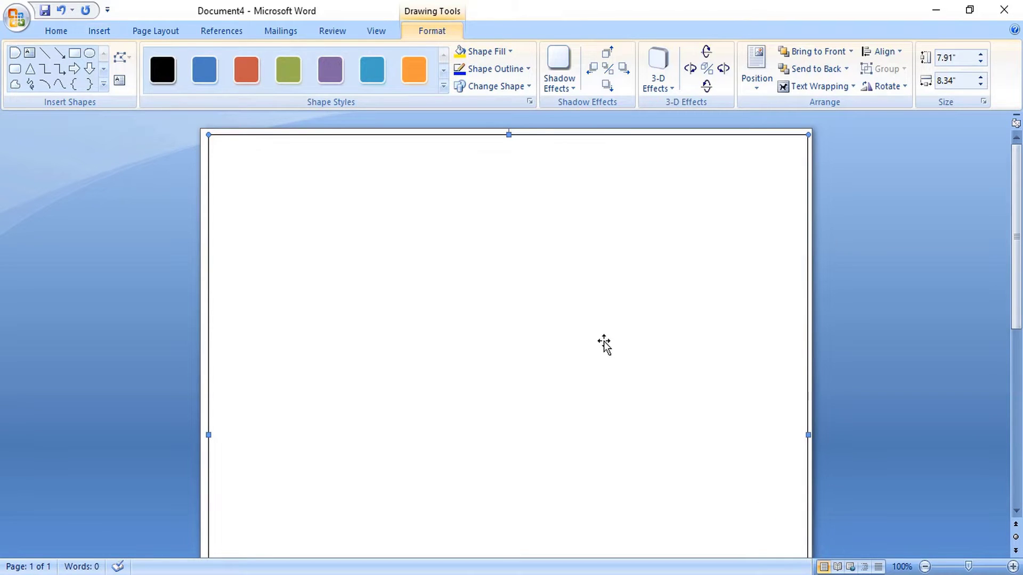
- Give the page-sized rectangle a Black, Text 1, Lighter 50% grey fill and no outline
{"action": "left_click", "coordinate": [378, 217]}
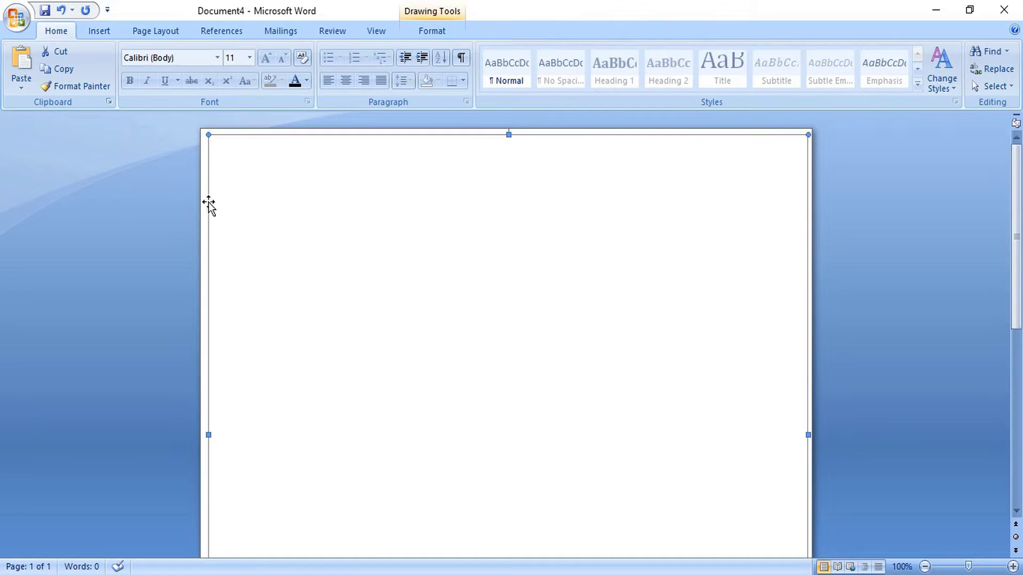
{"action": "right_click", "coordinate": [209, 201]}
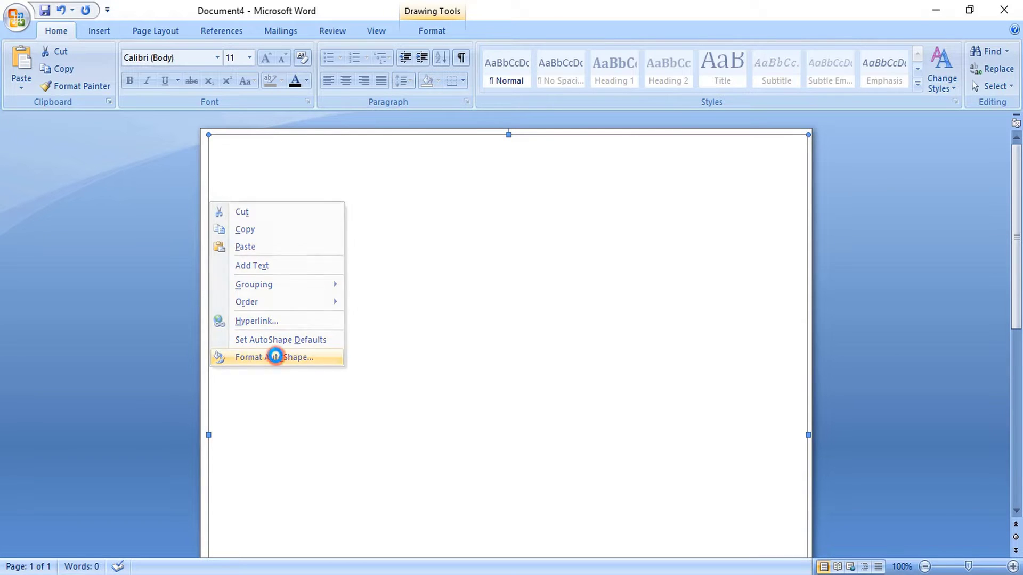
{"action": "left_click", "coordinate": [274, 357]}
{"action": "left_click", "coordinate": [799, 262]}
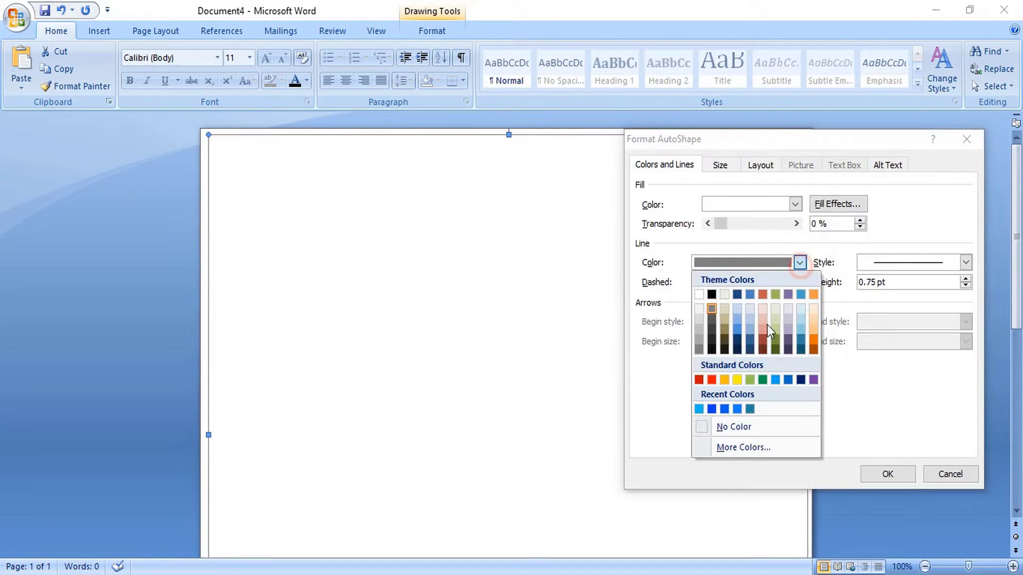
{"action": "left_click", "coordinate": [704, 421]}
{"action": "left_click", "coordinate": [790, 205]}
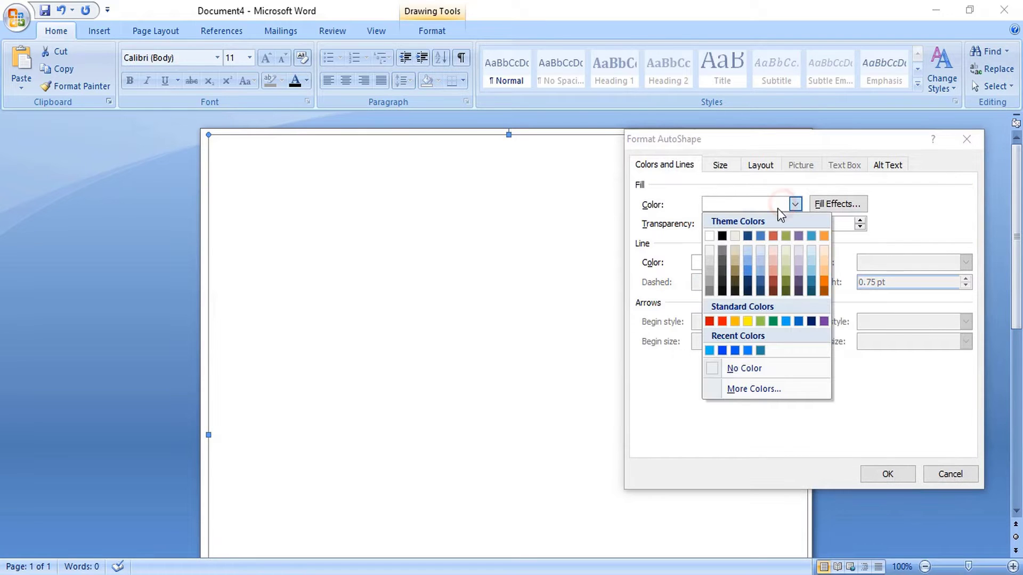
{"action": "left_click", "coordinate": [722, 254]}
{"action": "left_click", "coordinate": [876, 474]}
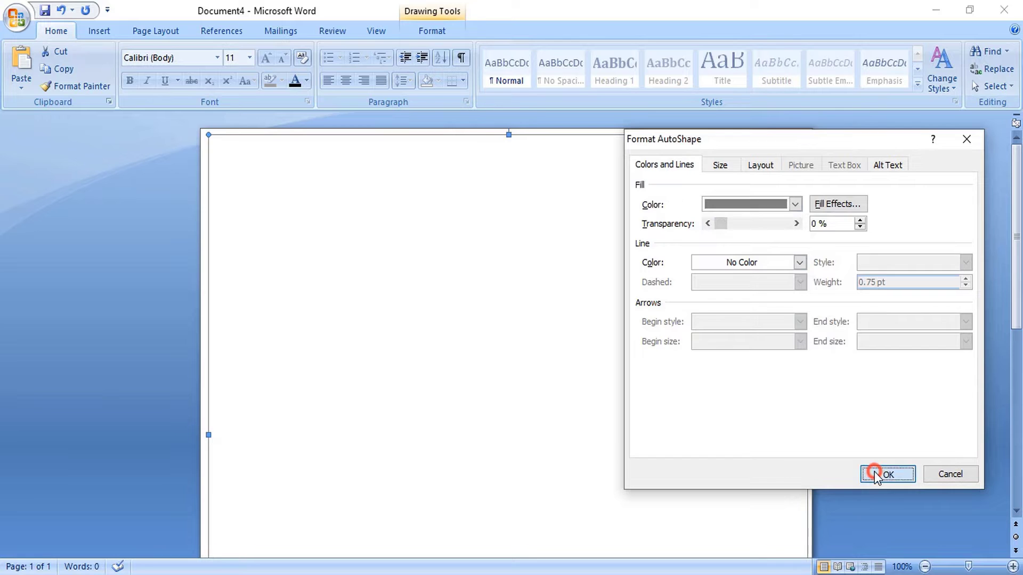
- Send the grey background rectangle to the back
{"action": "left_click", "coordinate": [308, 214]}
{"action": "left_click", "coordinate": [309, 214]}
{"action": "right_click", "coordinate": [309, 214]}
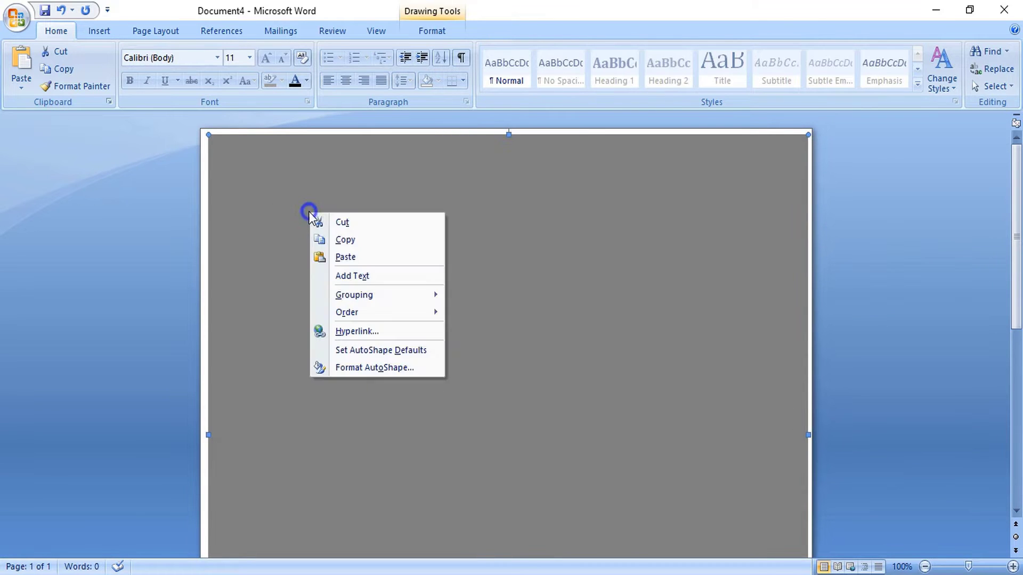
{"action": "mouse_move", "coordinate": [380, 317]}
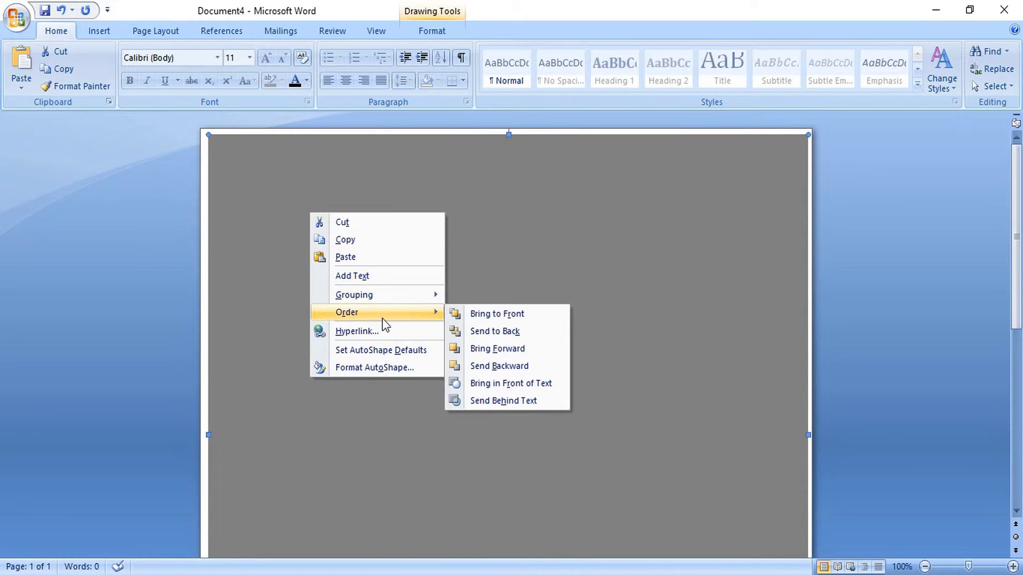
{"action": "left_click", "coordinate": [503, 334]}
- Draw a smaller rectangle in the centre of the grey page
{"action": "left_click", "coordinate": [99, 30]}
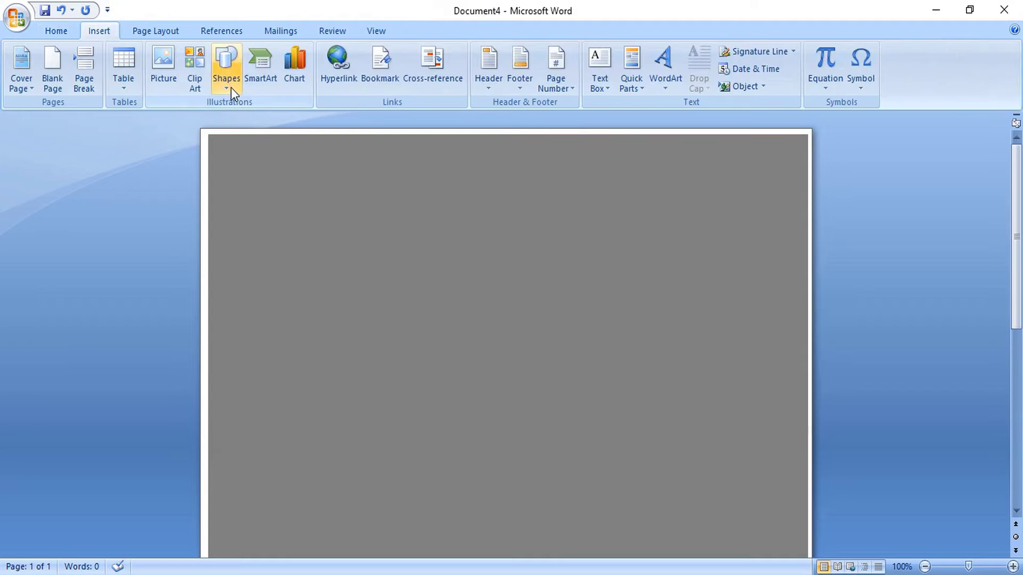
{"action": "left_click", "coordinate": [228, 85]}
{"action": "left_click", "coordinate": [287, 122]}
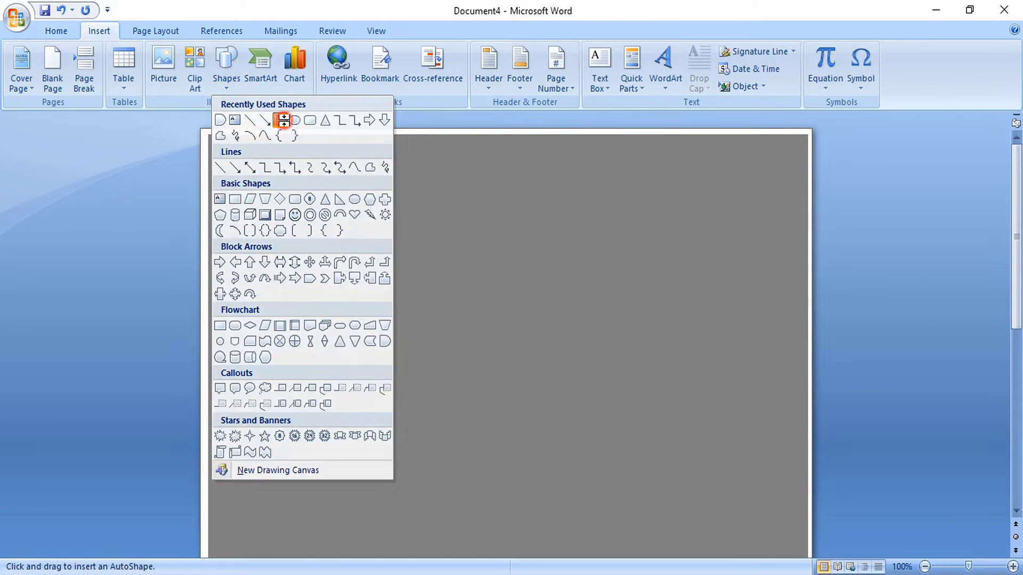
{"action": "left_click_drag", "start_coordinate": [394, 310], "coordinate": [613, 426]}
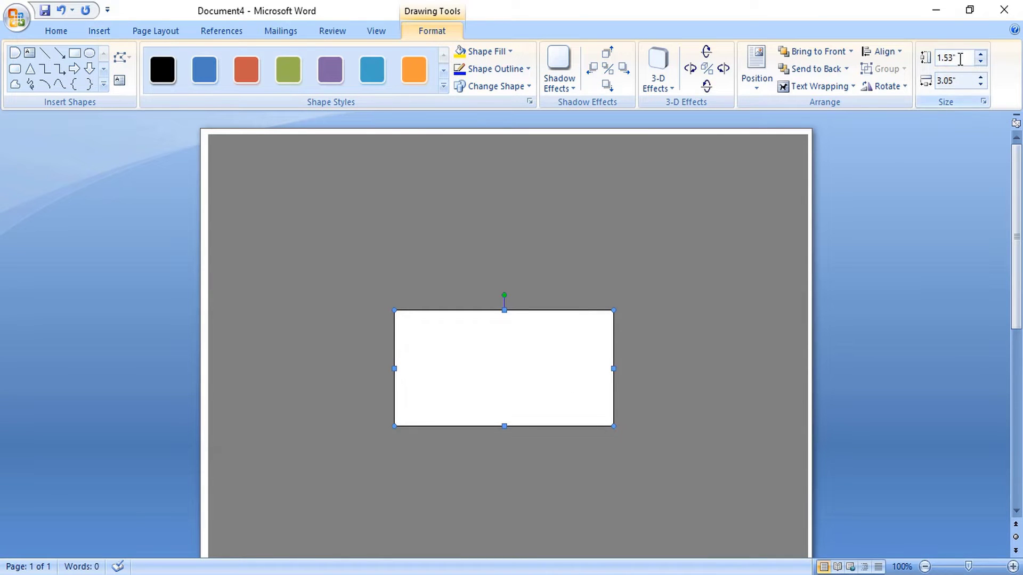
- Size the white card to 2" by 3.5" and move it near the page top
{"action": "left_click", "coordinate": [949, 80]}
{"action": "left_click_drag", "start_coordinate": [955, 81], "coordinate": [931, 81]}
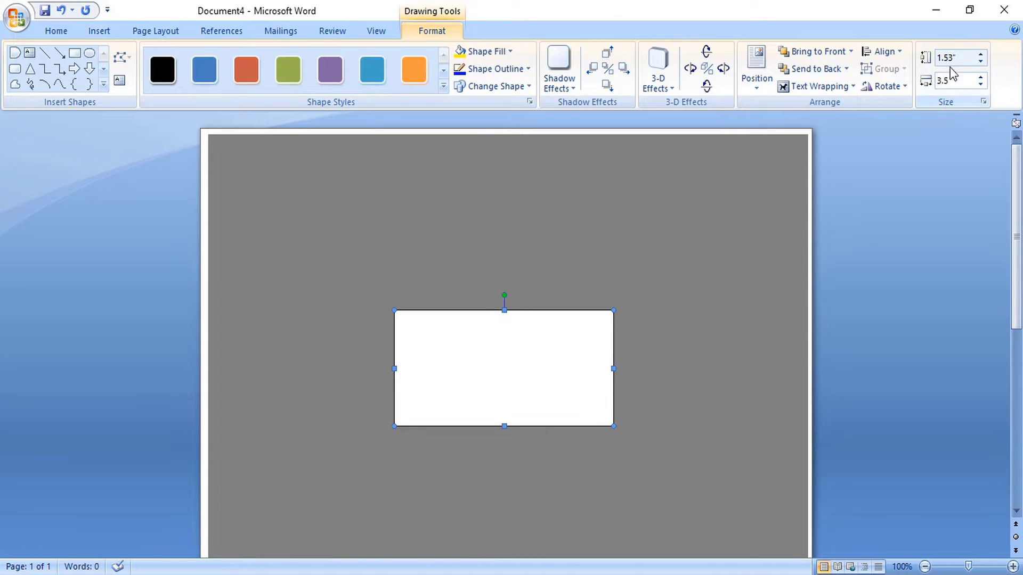
{"action": "left_click_drag", "start_coordinate": [954, 58], "coordinate": [932, 74]}
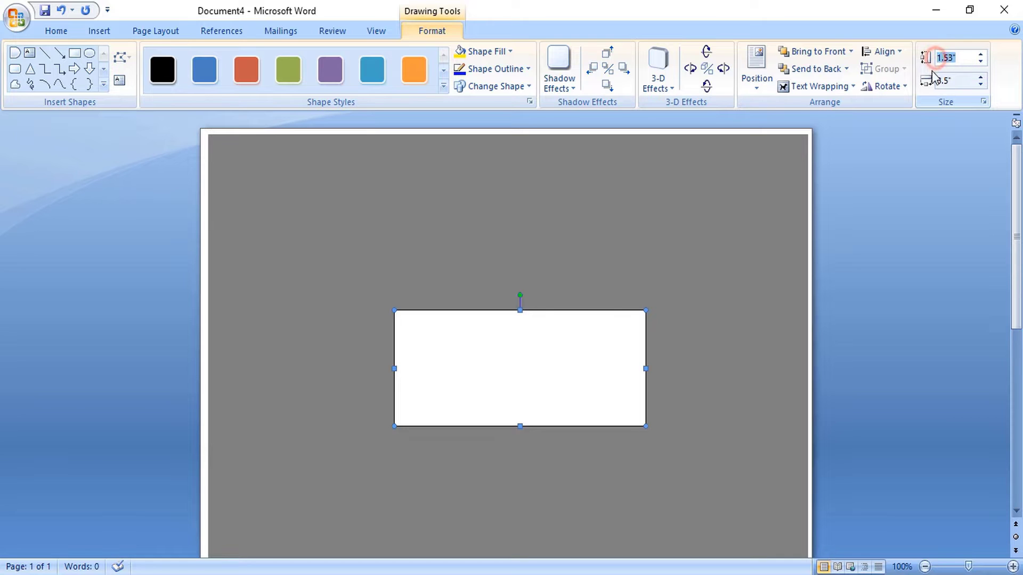
{"action": "type", "text": "2"}
{"action": "key", "text": "Return"}
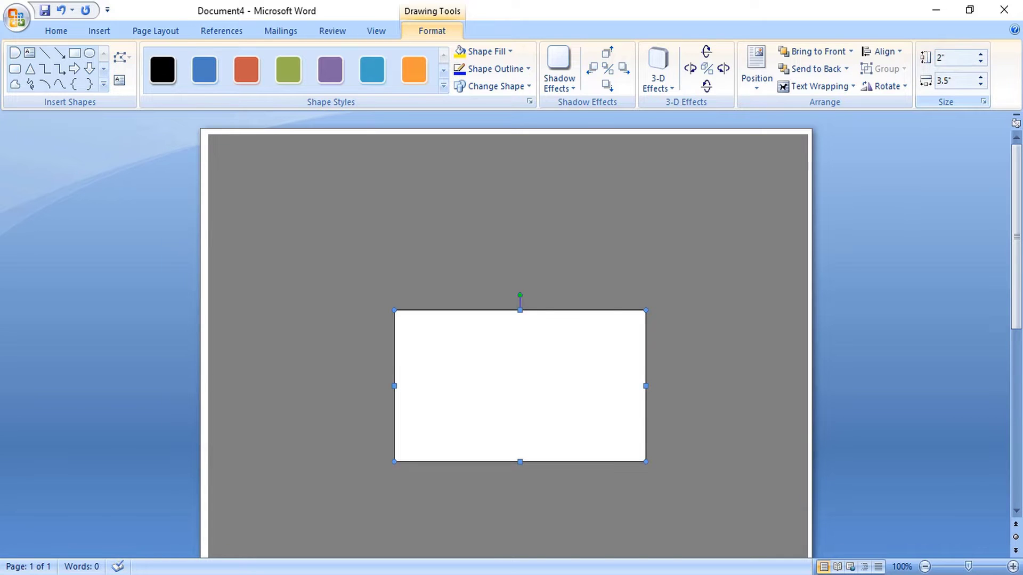
{"action": "left_click", "coordinate": [424, 203]}
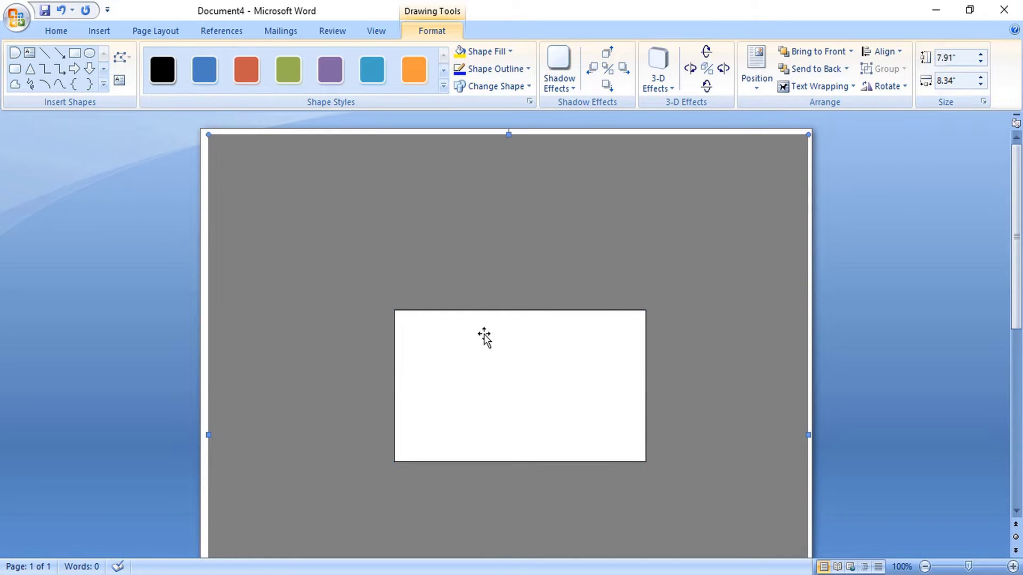
{"action": "left_click", "coordinate": [485, 365]}
{"action": "left_click_drag", "start_coordinate": [516, 331], "coordinate": [514, 248]}
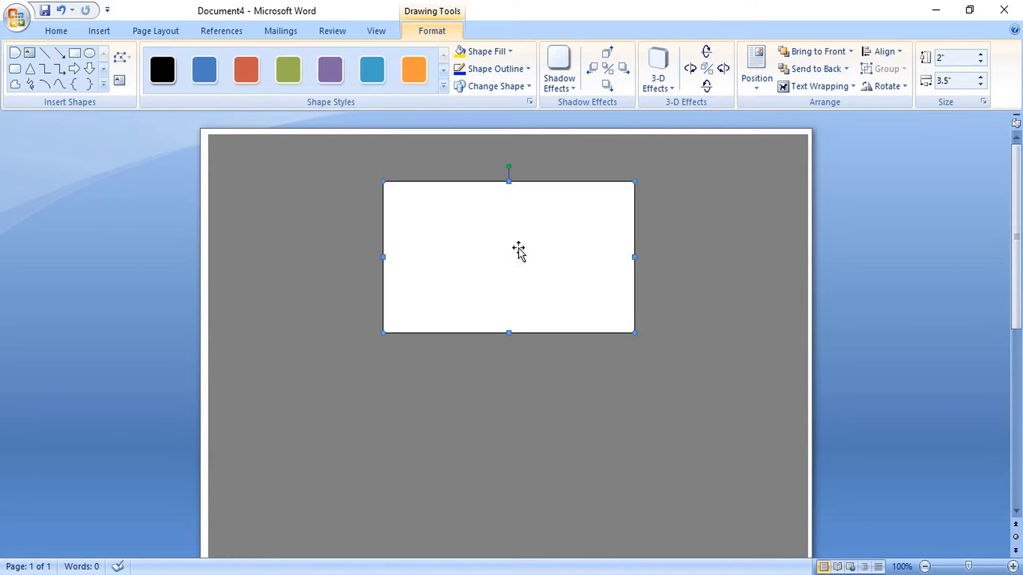
- Zoom in and Ctrl-drag a duplicate of the white card directly below the first
{"action": "left_click", "coordinate": [1012, 566]}
{"action": "left_click", "coordinate": [1013, 566]}
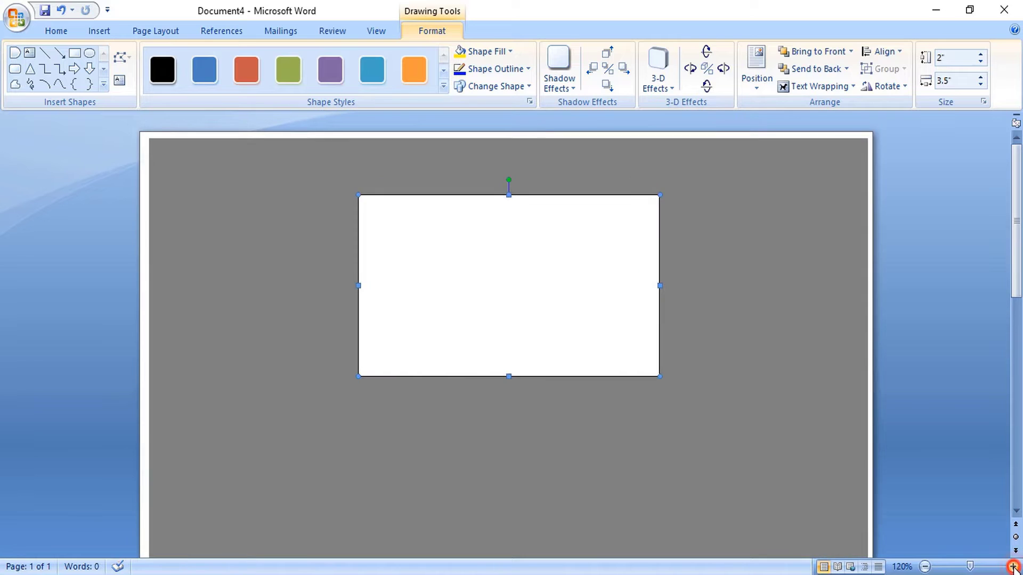
{"action": "left_click", "coordinate": [1012, 567]}
{"action": "left_click_drag", "start_coordinate": [528, 332], "coordinate": [525, 302]}
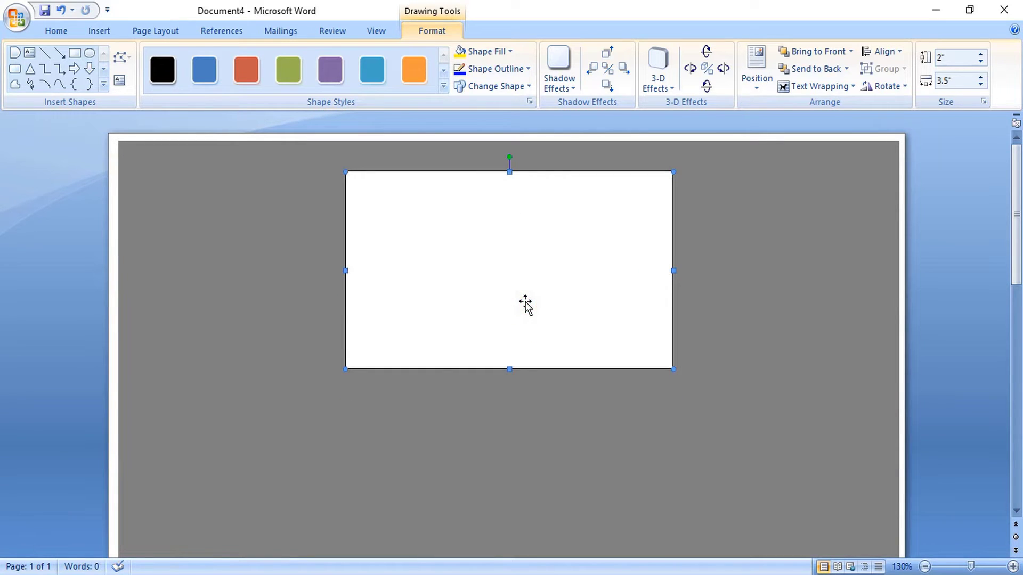
{"action": "key", "text": "ctrl"}
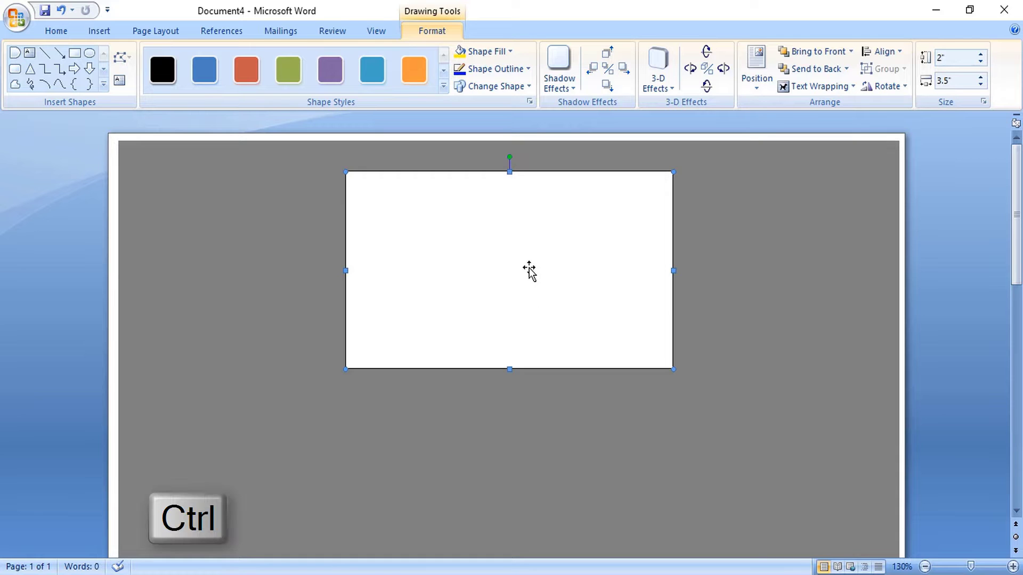
{"action": "left_click_drag", "start_coordinate": [529, 257], "coordinate": [533, 466]}
{"action": "left_click", "coordinate": [710, 368]}
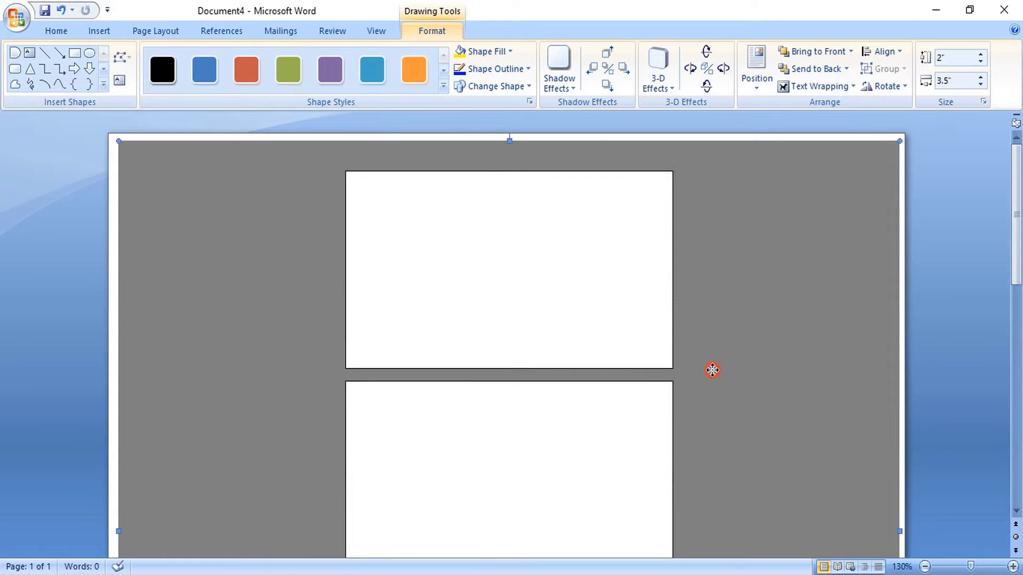
{"action": "scroll", "coordinate": [745, 373], "scroll_direction": "down", "scroll_amount": 1}
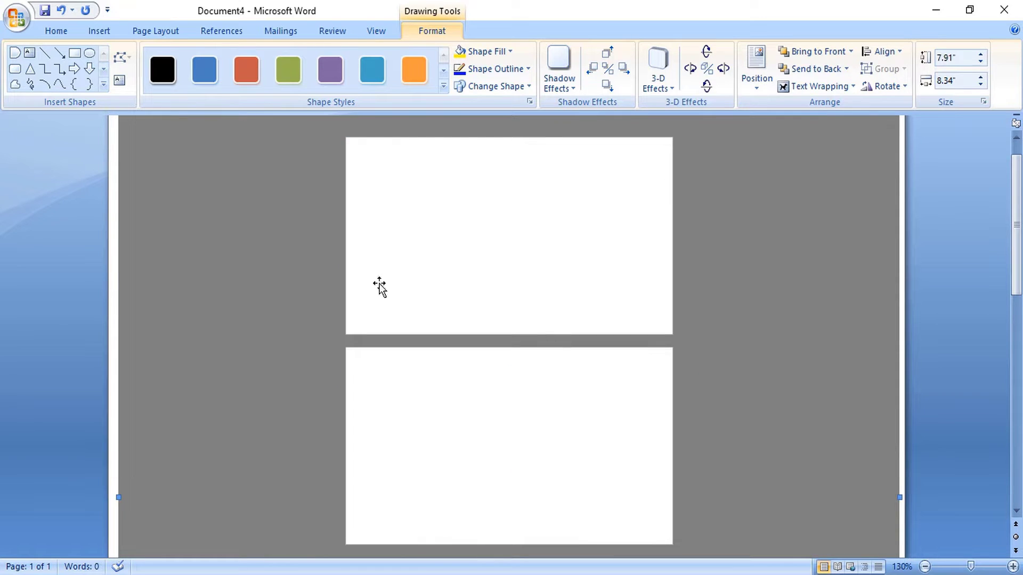
- Draw a thin 3.5"-wide strip on the upper card and make it dark-filled with no outline
{"action": "left_click", "coordinate": [74, 53]}
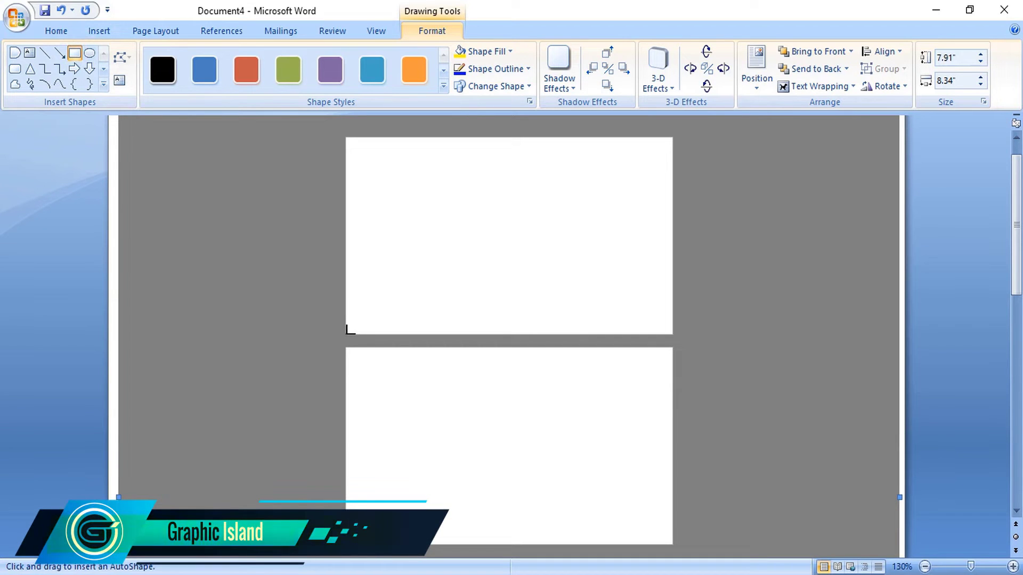
{"action": "left_click_drag", "start_coordinate": [347, 334], "coordinate": [671, 301]}
{"action": "right_click", "coordinate": [603, 302]}
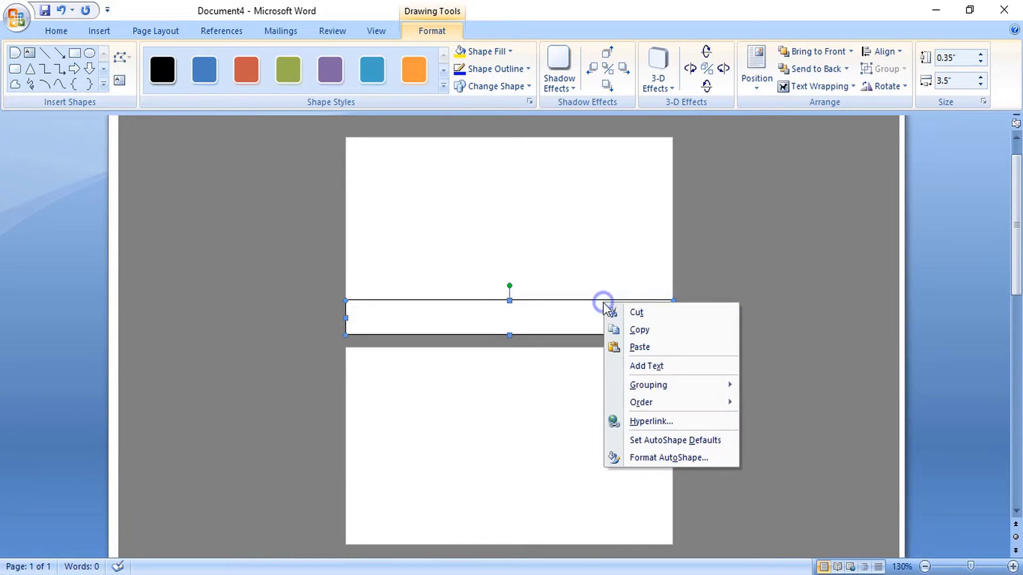
{"action": "left_click", "coordinate": [653, 456]}
{"action": "left_click", "coordinate": [799, 262]}
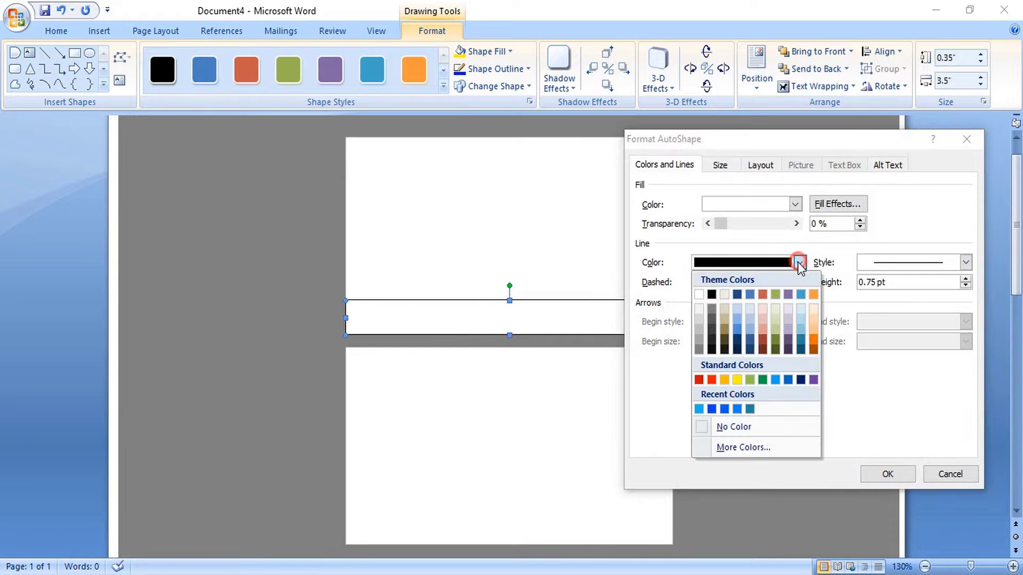
{"action": "left_click", "coordinate": [702, 429]}
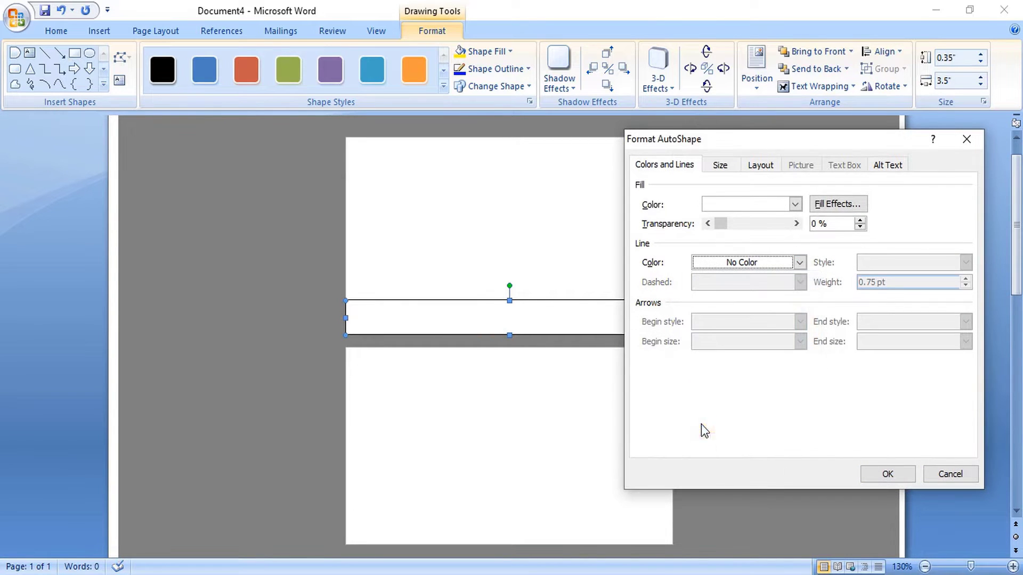
{"action": "left_click", "coordinate": [794, 204]}
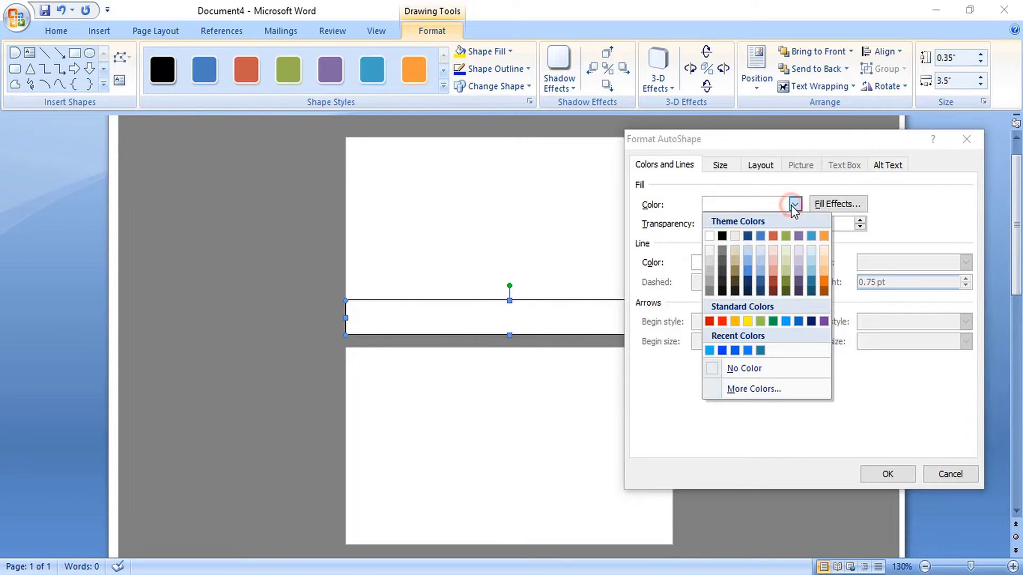
{"action": "left_click", "coordinate": [722, 282]}
{"action": "left_click", "coordinate": [886, 474]}
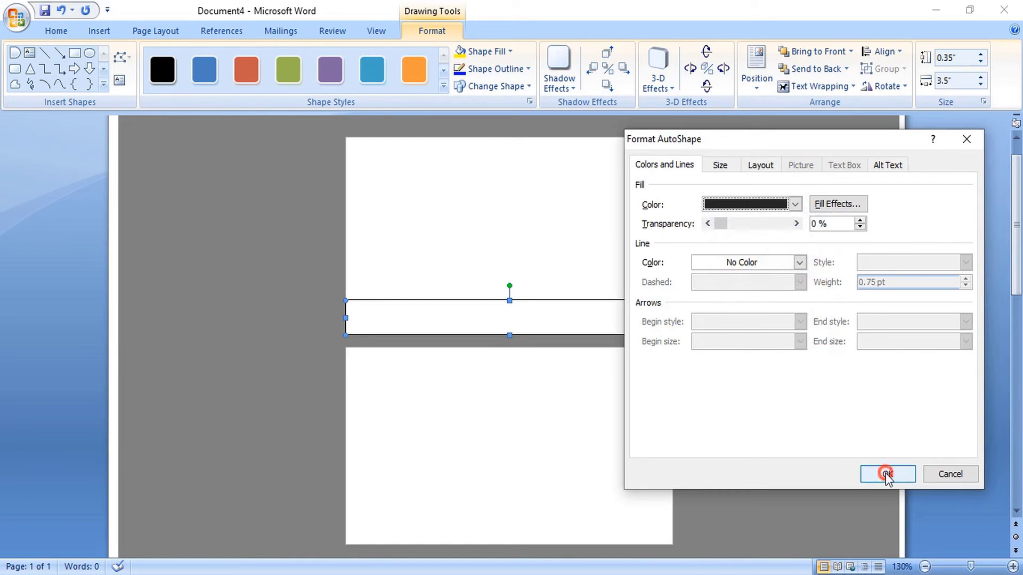
{"action": "left_click", "coordinate": [803, 459]}
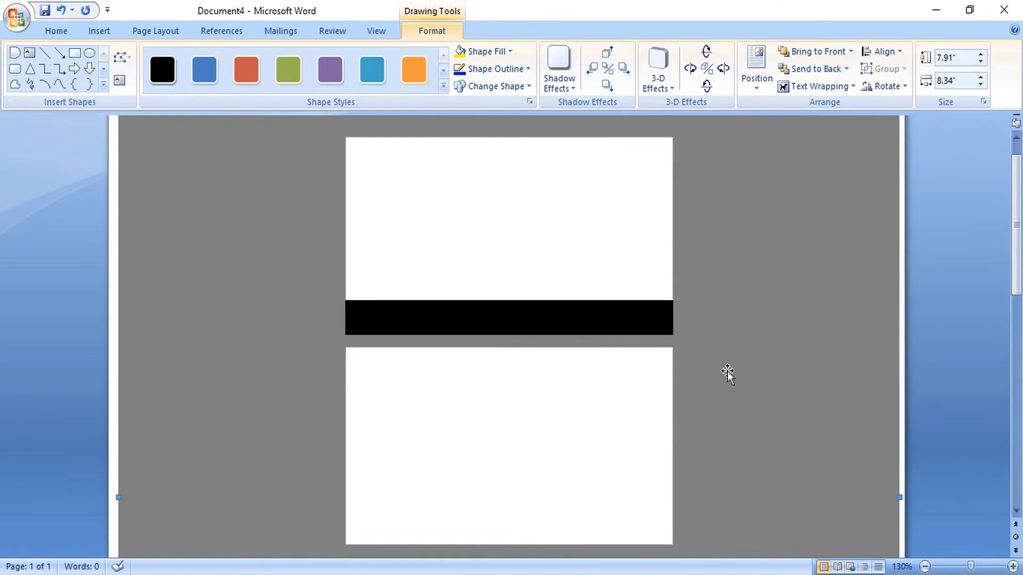
- Ctrl-drag a copy of the black bar to the bottom of the lower card
{"action": "left_click", "coordinate": [518, 319]}
{"action": "left_click_drag", "start_coordinate": [533, 319], "coordinate": [511, 451]}
{"action": "left_click", "coordinate": [99, 30]}
- Add a 0.26" by 2.38" light-blue hexagon, no outline, across the upper bar's top edge
{"action": "left_click", "coordinate": [226, 80]}
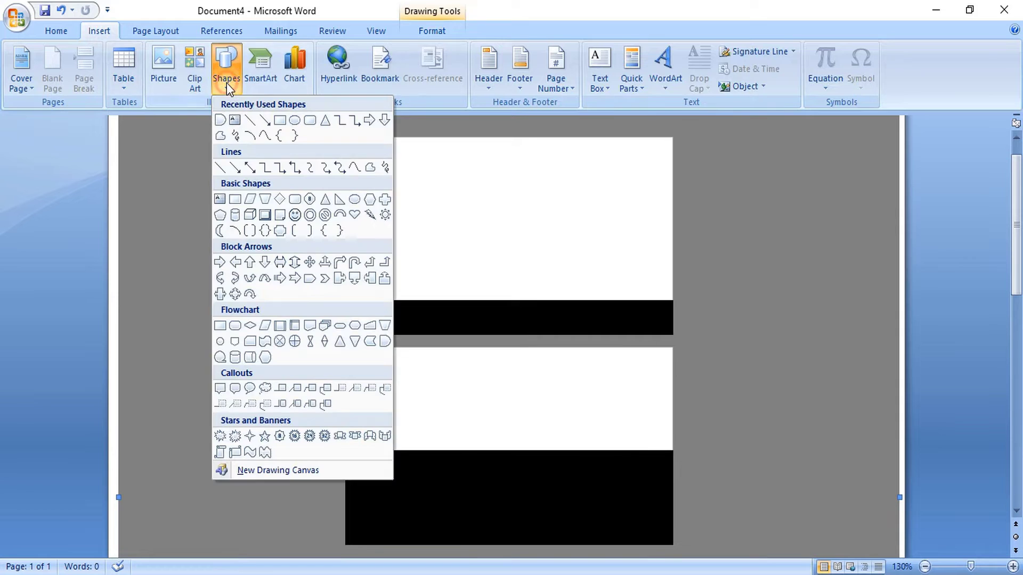
{"action": "left_click", "coordinate": [369, 199]}
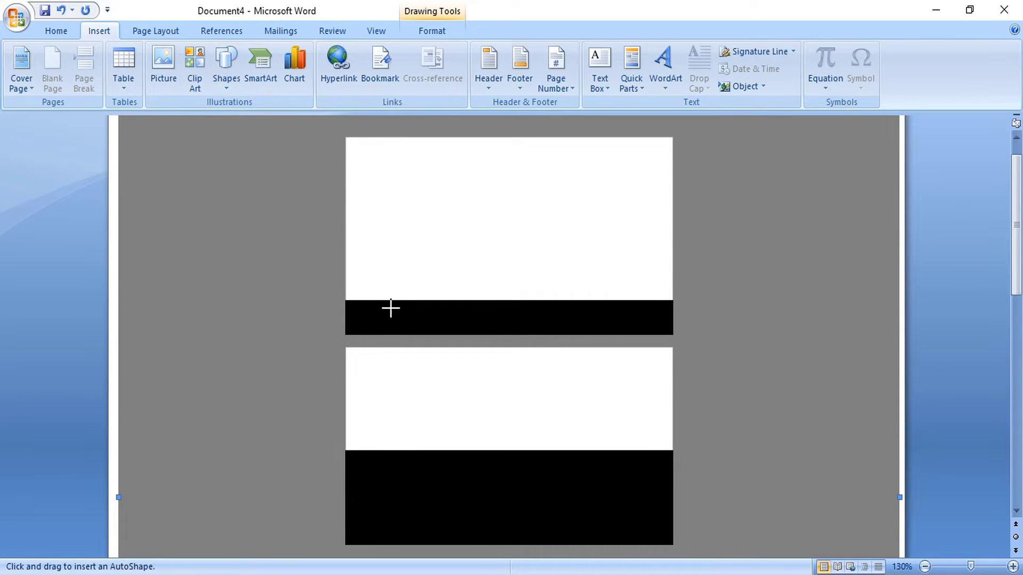
{"action": "left_click_drag", "start_coordinate": [381, 289], "coordinate": [604, 315]}
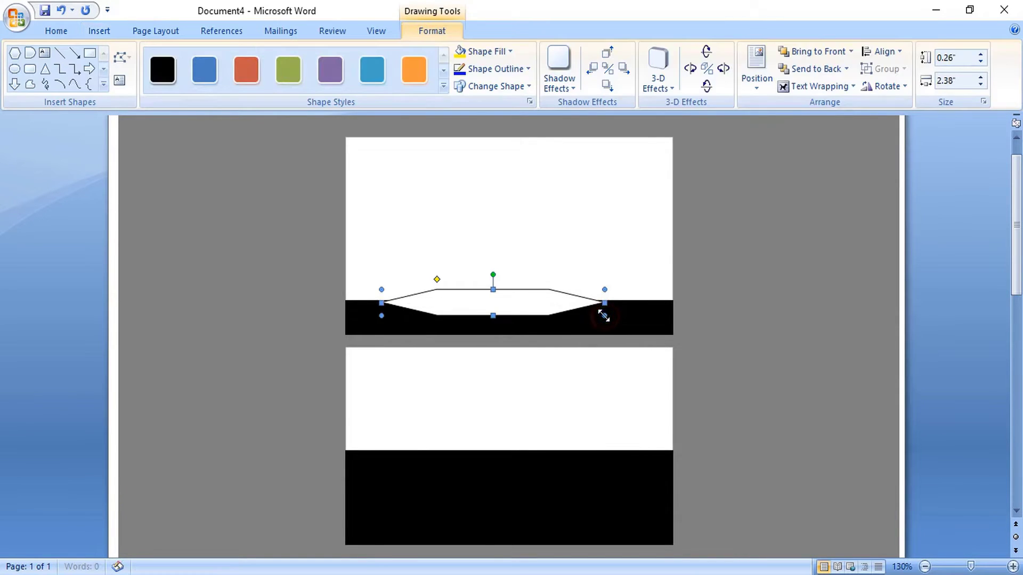
{"action": "right_click", "coordinate": [515, 306]}
{"action": "left_click", "coordinate": [568, 458]}
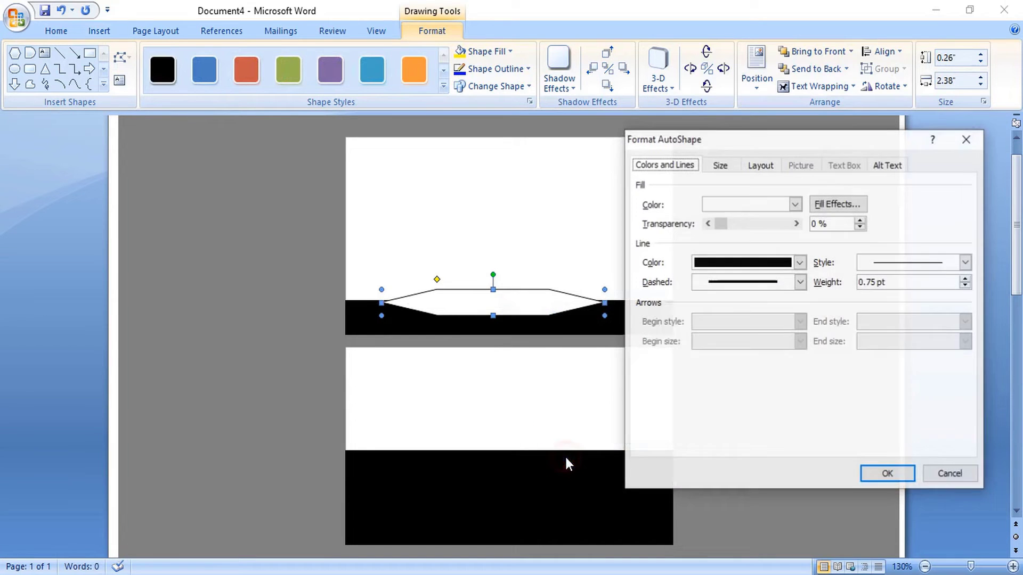
{"action": "left_click", "coordinate": [751, 261]}
{"action": "left_click", "coordinate": [701, 426]}
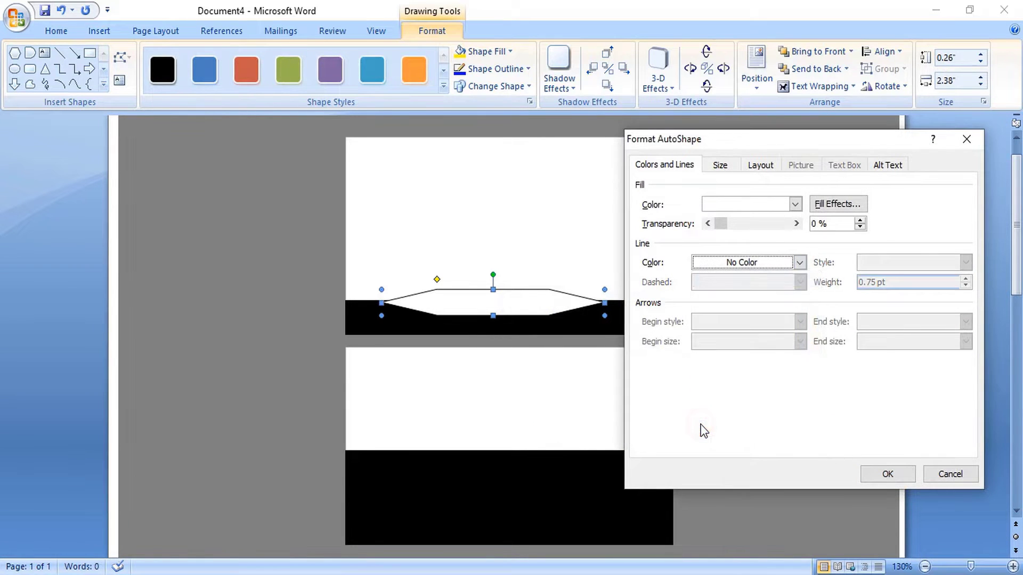
{"action": "left_click", "coordinate": [794, 203]}
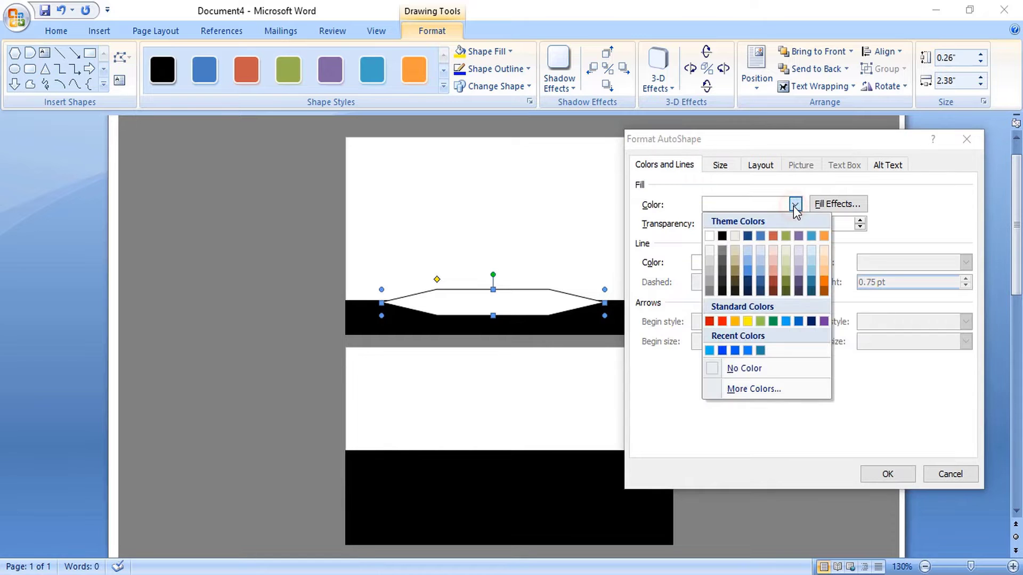
{"action": "left_click", "coordinate": [786, 321]}
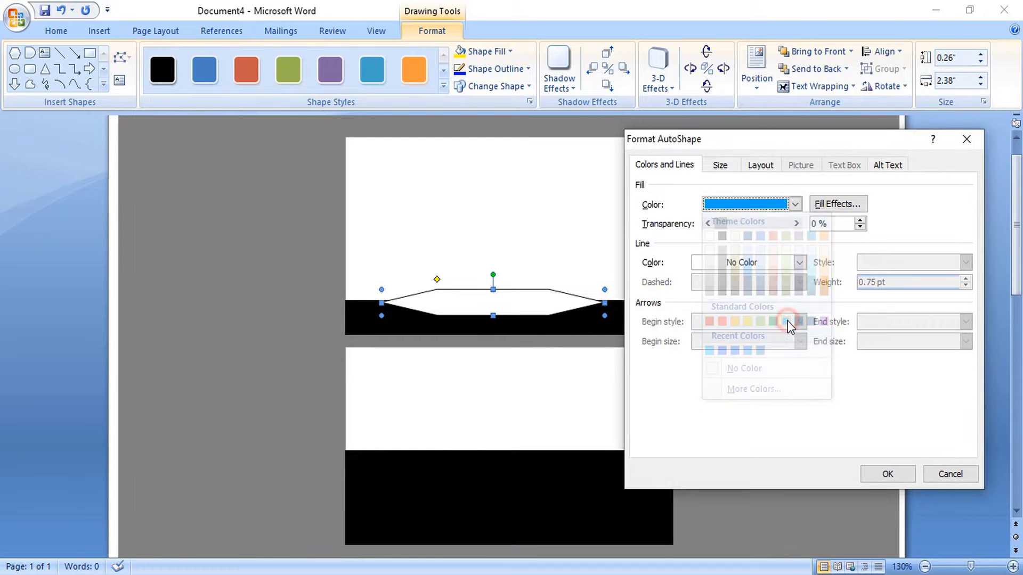
{"action": "left_click", "coordinate": [887, 474]}
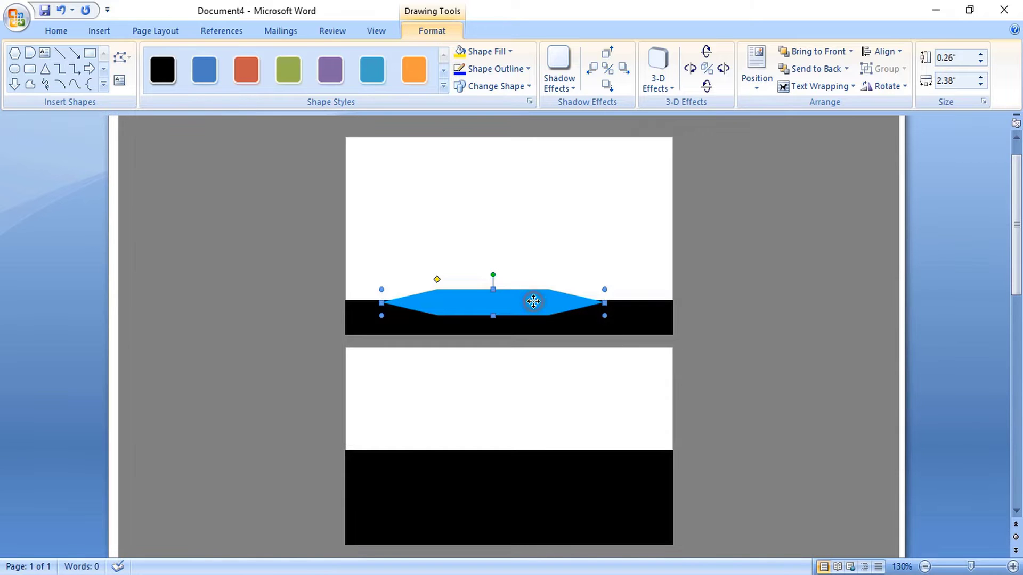
{"action": "left_click_drag", "start_coordinate": [533, 302], "coordinate": [534, 300]}
{"action": "left_click", "coordinate": [426, 213]}
- Add a 0.59" by 2.09" turquoise pentagon arrow, no outline, over the lower card's black band
{"action": "left_click", "coordinate": [225, 82]}
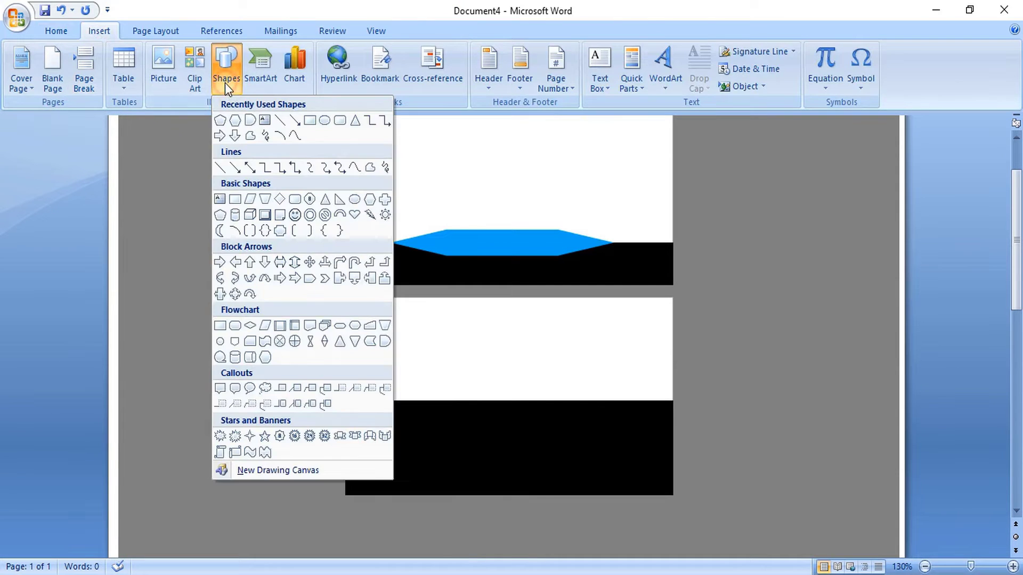
{"action": "left_click", "coordinate": [309, 277]}
{"action": "mouse_move", "coordinate": [418, 372]}
{"action": "left_mouse_down"}
{"action": "mouse_move", "coordinate": [456, 392]}
{"action": "mouse_move", "coordinate": [585, 413]}
{"action": "mouse_move", "coordinate": [616, 431]}
{"action": "left_mouse_up"}
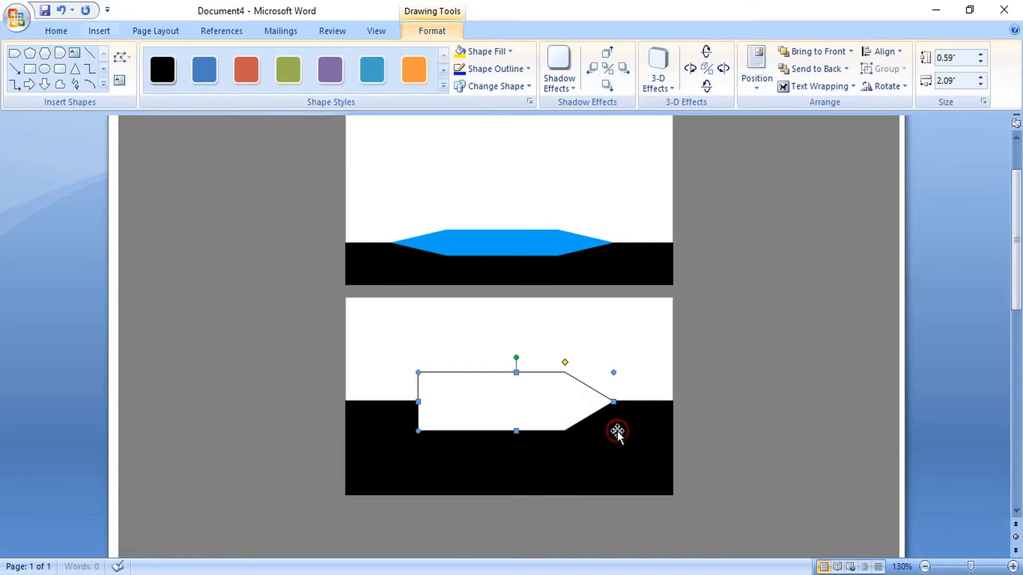
{"action": "right_click", "coordinate": [514, 389]}
{"action": "left_click", "coordinate": [570, 543]}
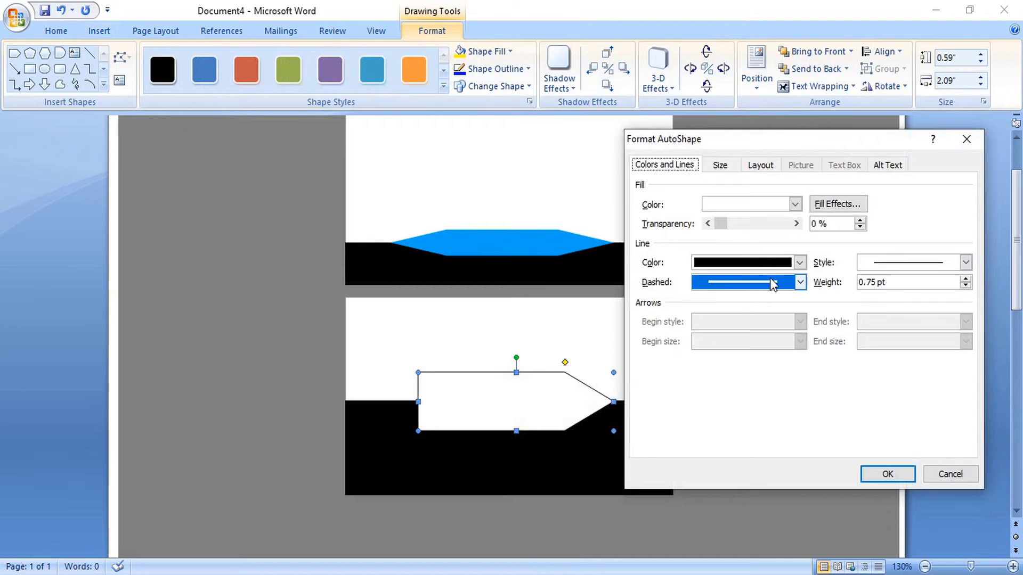
{"action": "left_click", "coordinate": [799, 262]}
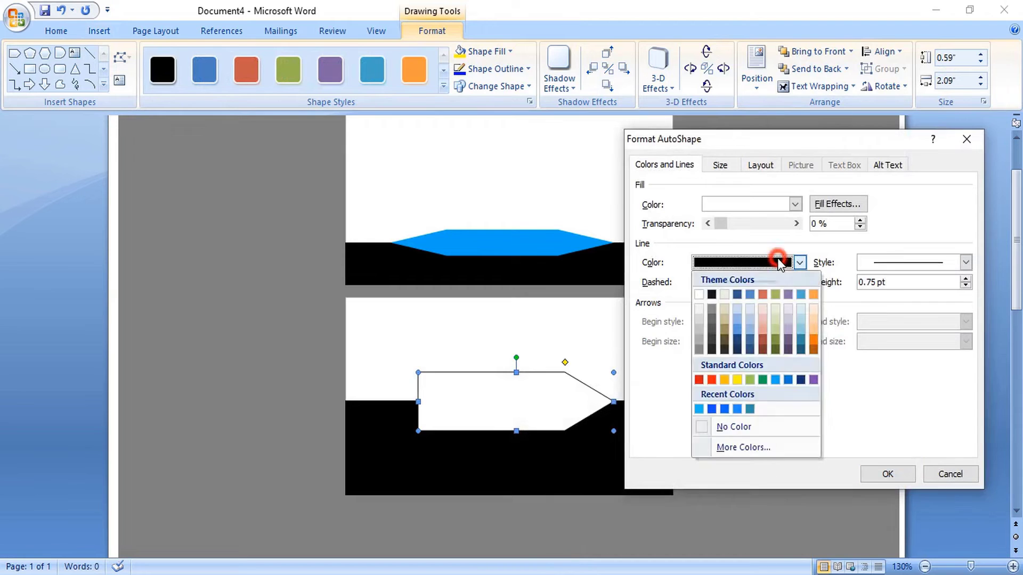
{"action": "left_click", "coordinate": [704, 425]}
{"action": "left_click", "coordinate": [793, 204]}
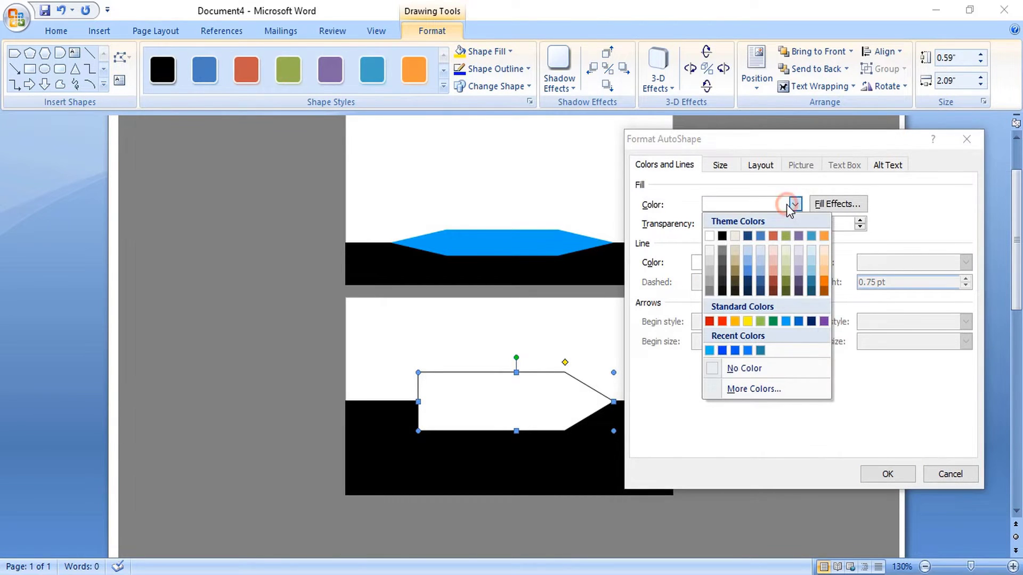
{"action": "left_click", "coordinate": [709, 350]}
{"action": "left_click", "coordinate": [879, 473]}
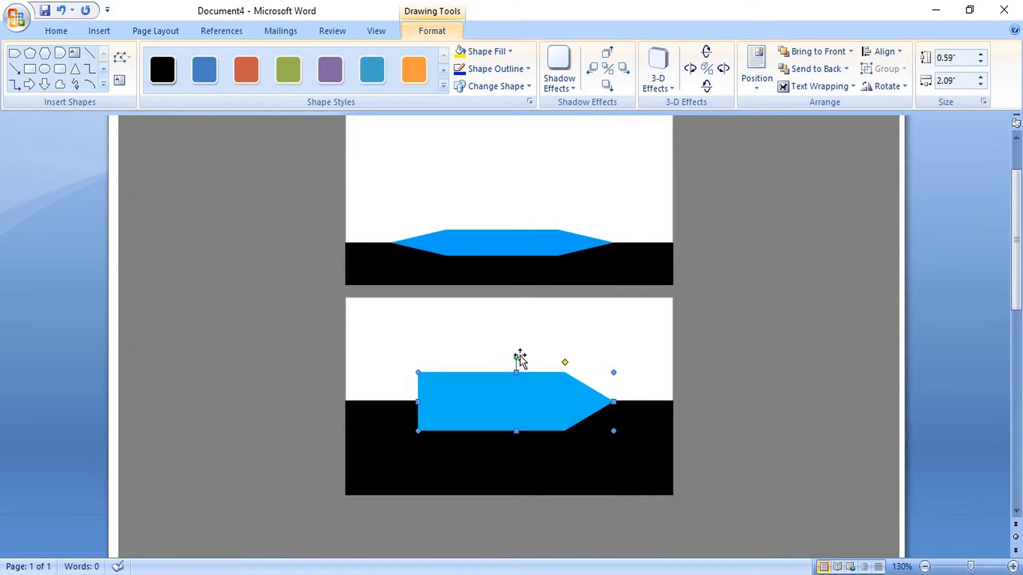
- Rotate the turquoise arrow 180°, push it to the card's right edge and enlarge it to 0.95" tall
{"action": "key", "text": "shift"}
{"action": "left_click_drag", "start_coordinate": [516, 357], "coordinate": [516, 474]}
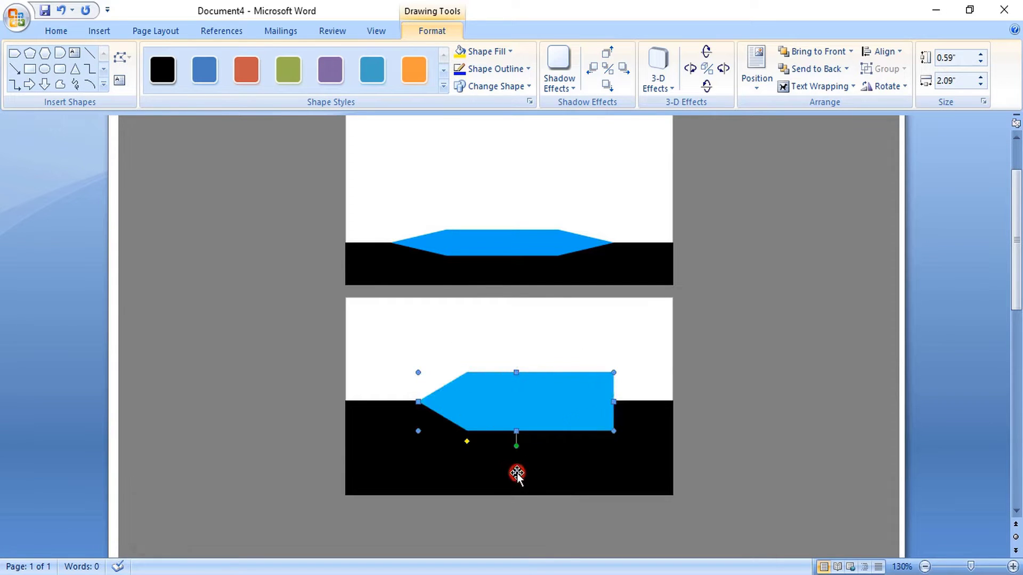
{"action": "left_click_drag", "start_coordinate": [564, 402], "coordinate": [618, 400]}
{"action": "left_click_drag", "start_coordinate": [575, 441], "coordinate": [574, 455]}
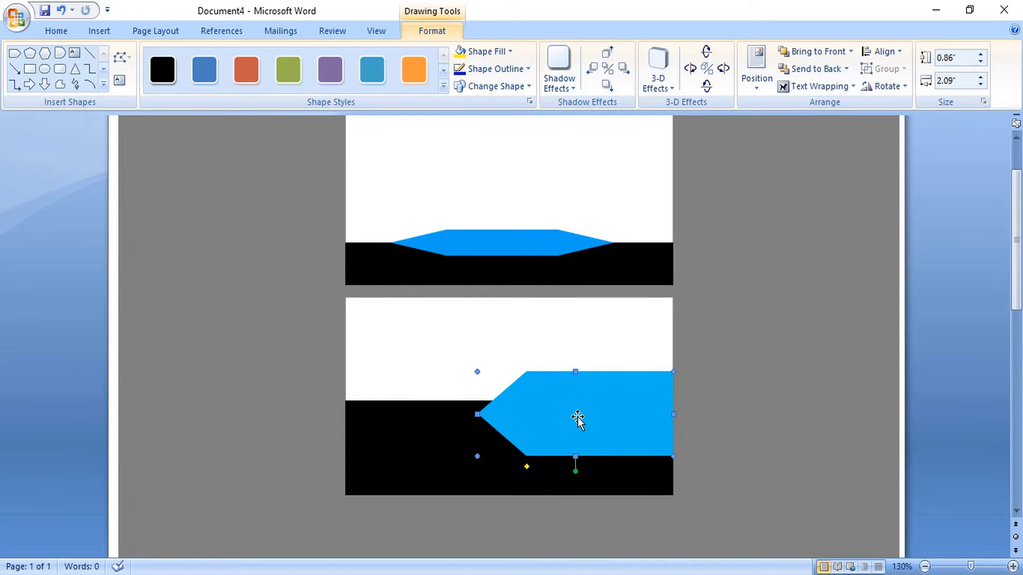
{"action": "left_click_drag", "start_coordinate": [575, 368], "coordinate": [575, 361]}
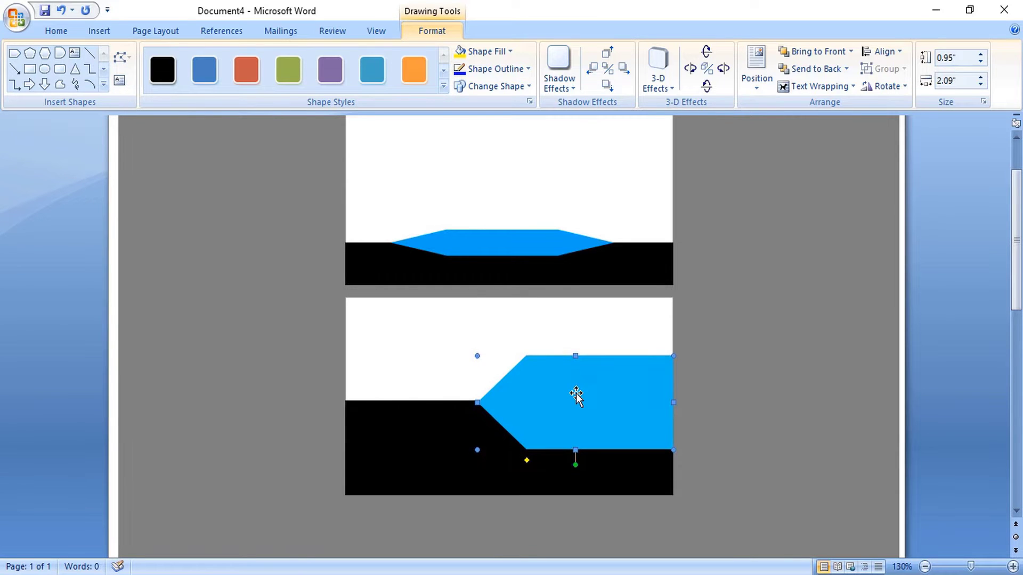
{"action": "left_click", "coordinate": [751, 401]}
{"action": "left_click", "coordinate": [99, 31]}
{"action": "left_click", "coordinate": [227, 70]}
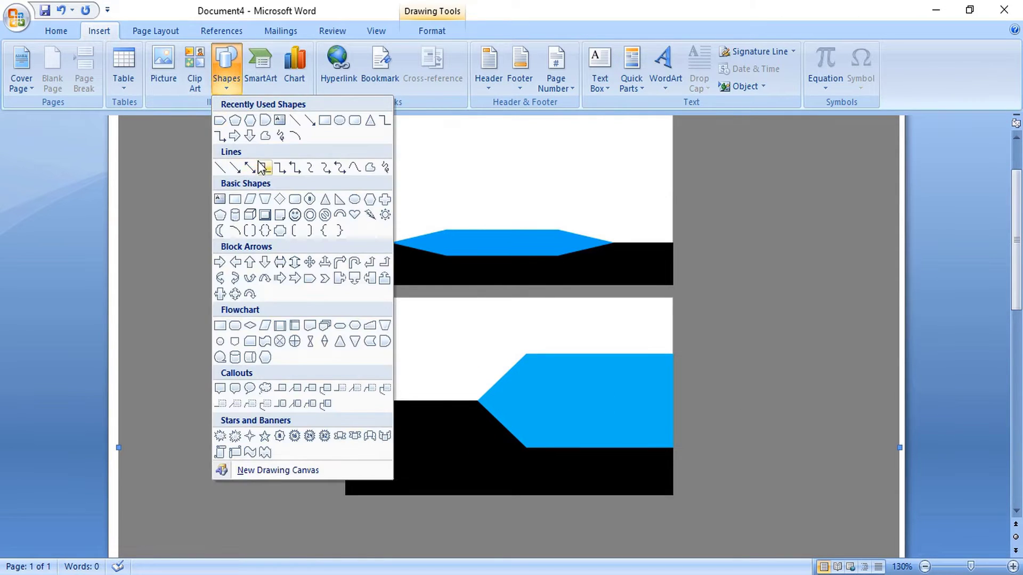
- Draw a closed slanted freeform shape at the turquoise arrow's right edge
{"action": "left_click", "coordinate": [355, 168]}
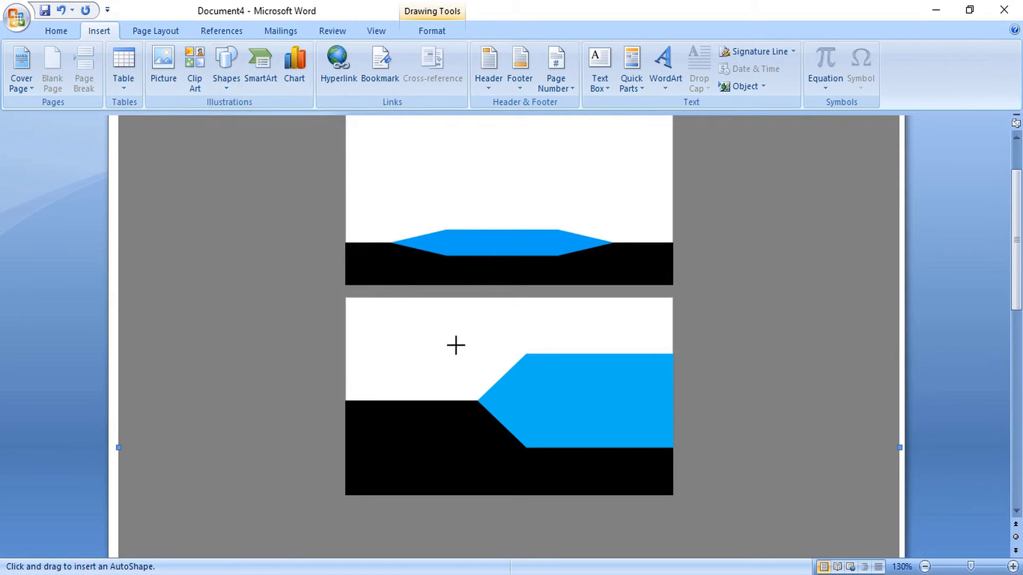
{"action": "left_click", "coordinate": [674, 404]}
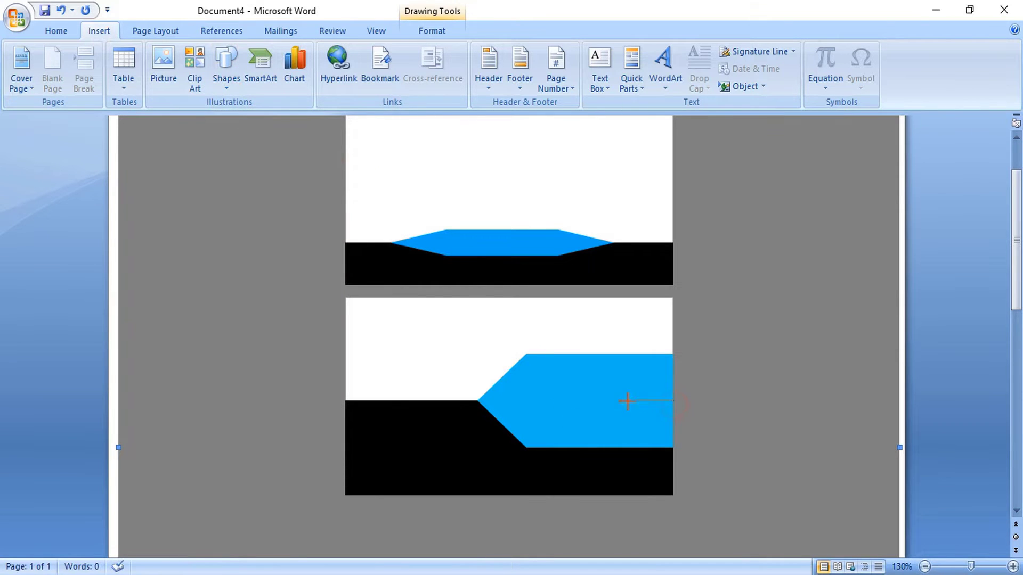
{"action": "key", "text": "ctrl"}
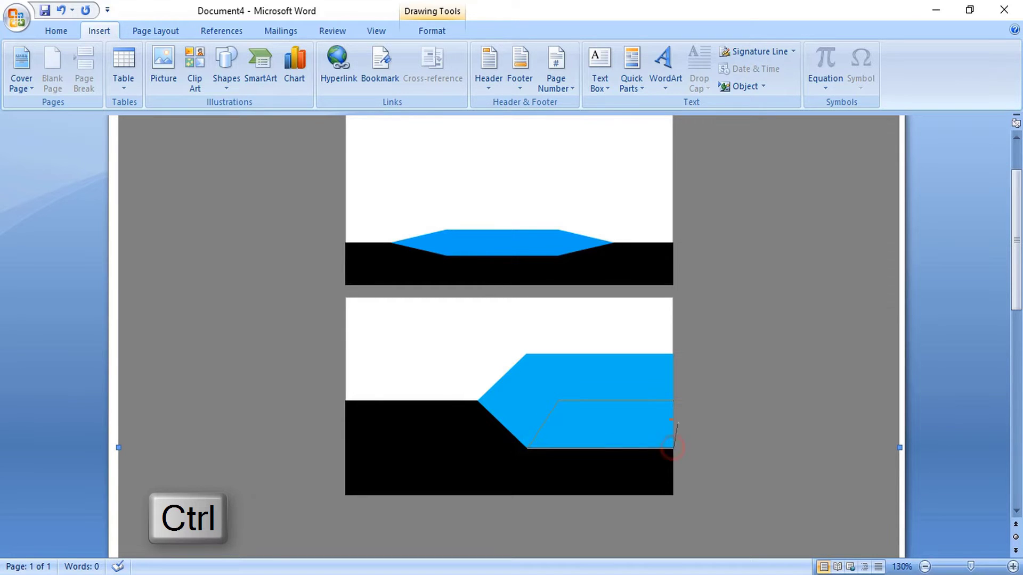
{"action": "left_click", "coordinate": [671, 400]}
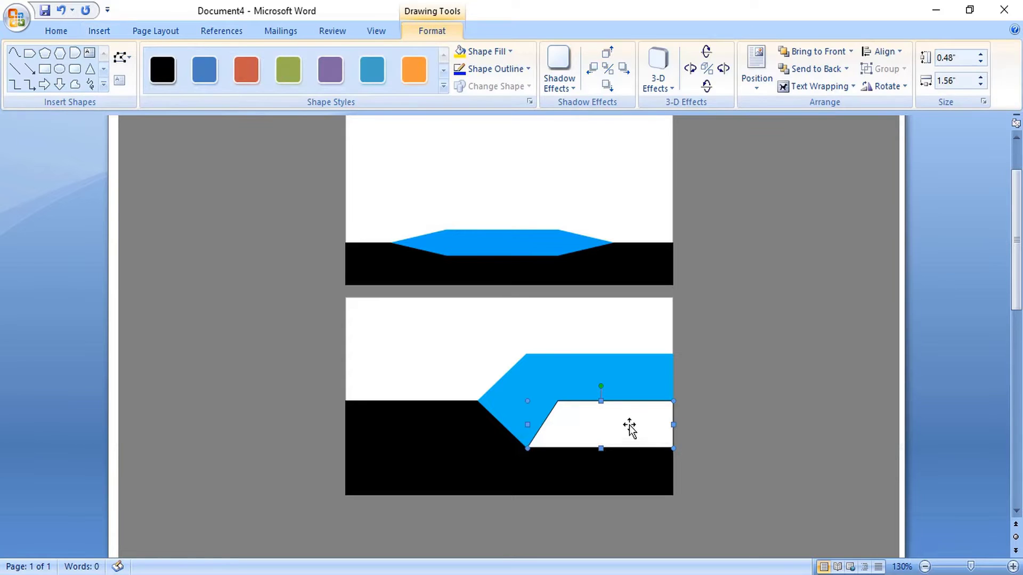
- Give the slanted shape a blue fill at 44% transparency with no outline
{"action": "right_click", "coordinate": [631, 424]}
{"action": "left_click", "coordinate": [671, 414]}
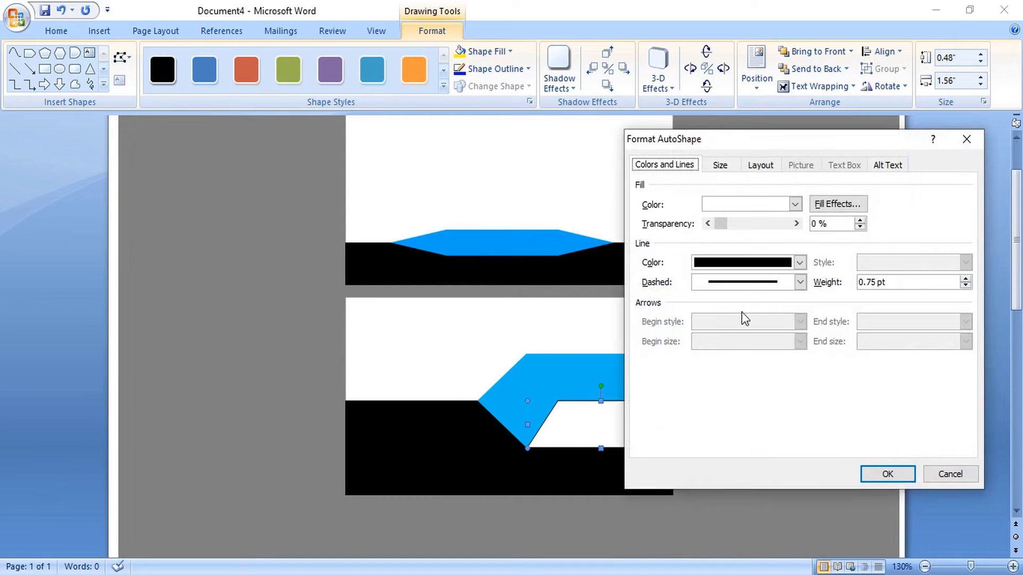
{"action": "left_click", "coordinate": [755, 263]}
{"action": "left_click", "coordinate": [702, 426]}
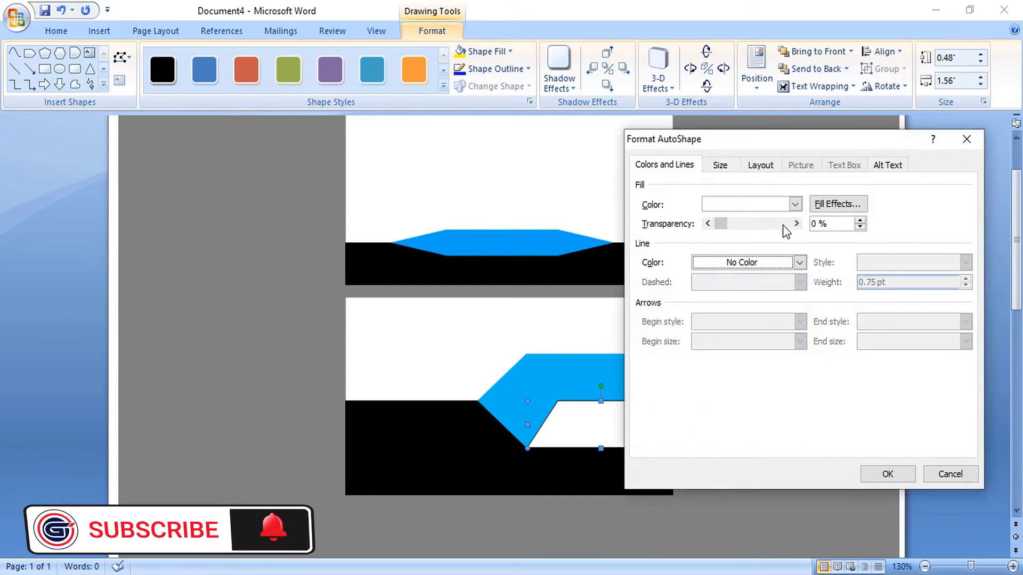
{"action": "left_click", "coordinate": [778, 206]}
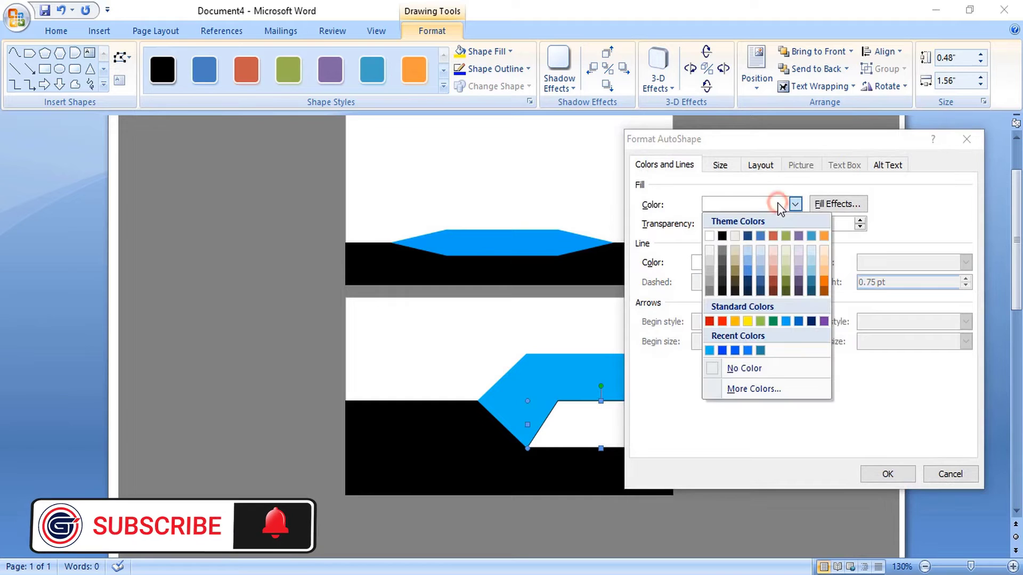
{"action": "left_click", "coordinate": [747, 350]}
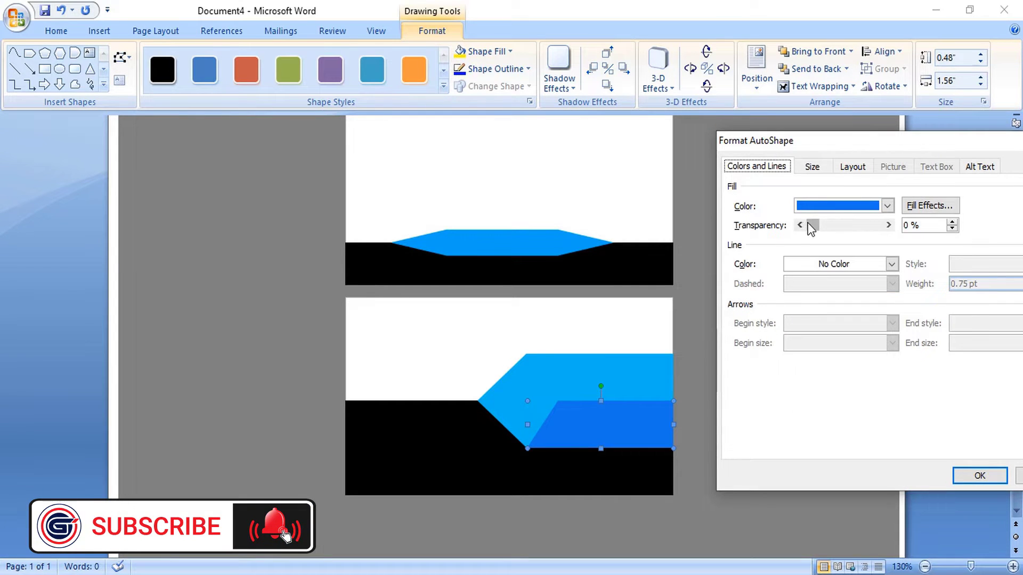
{"action": "left_click_drag", "start_coordinate": [810, 228], "coordinate": [836, 228]}
{"action": "left_click", "coordinate": [964, 476]}
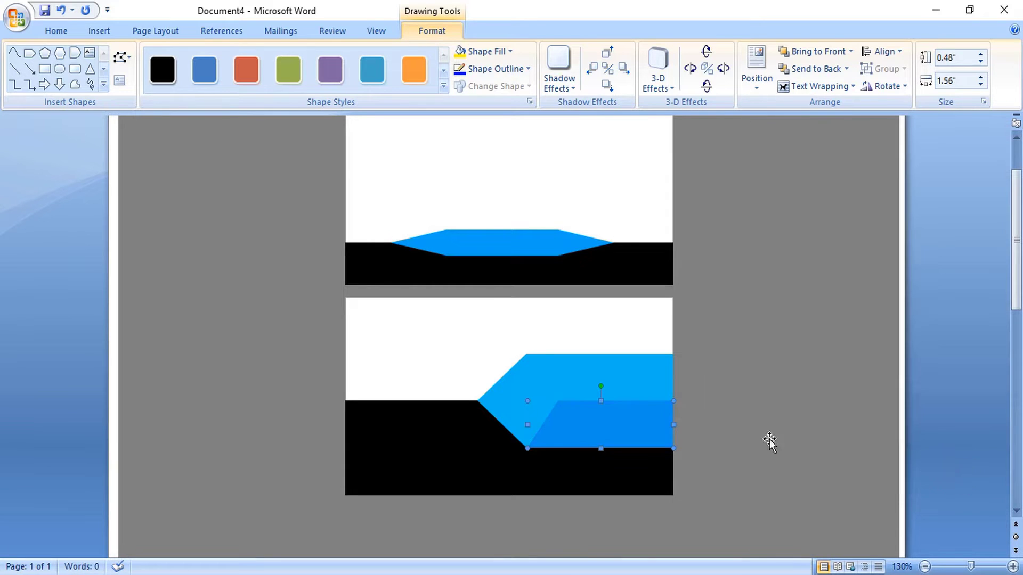
{"action": "left_click", "coordinate": [137, 203]}
{"action": "left_click", "coordinate": [16, 52]}
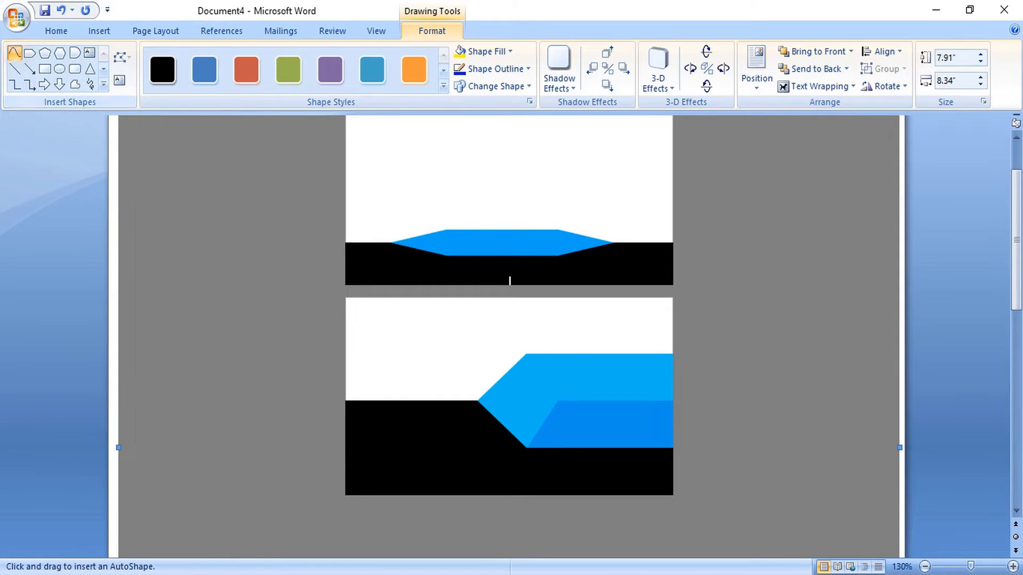
- Draw a thin slanted freeform stripe from the lower card's top-right corner
{"action": "left_click", "coordinate": [672, 298]}
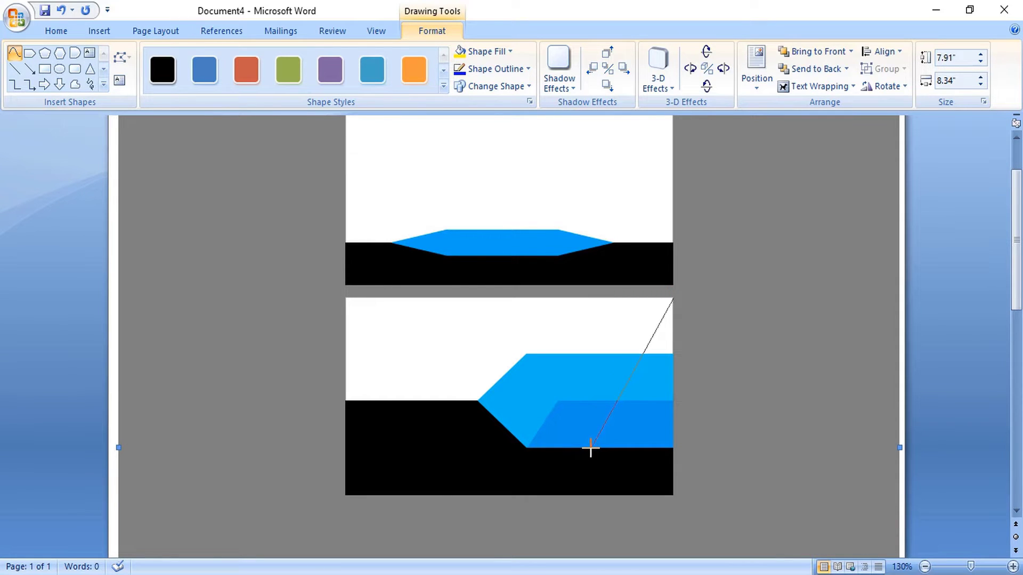
{"action": "key", "text": "ctrl"}
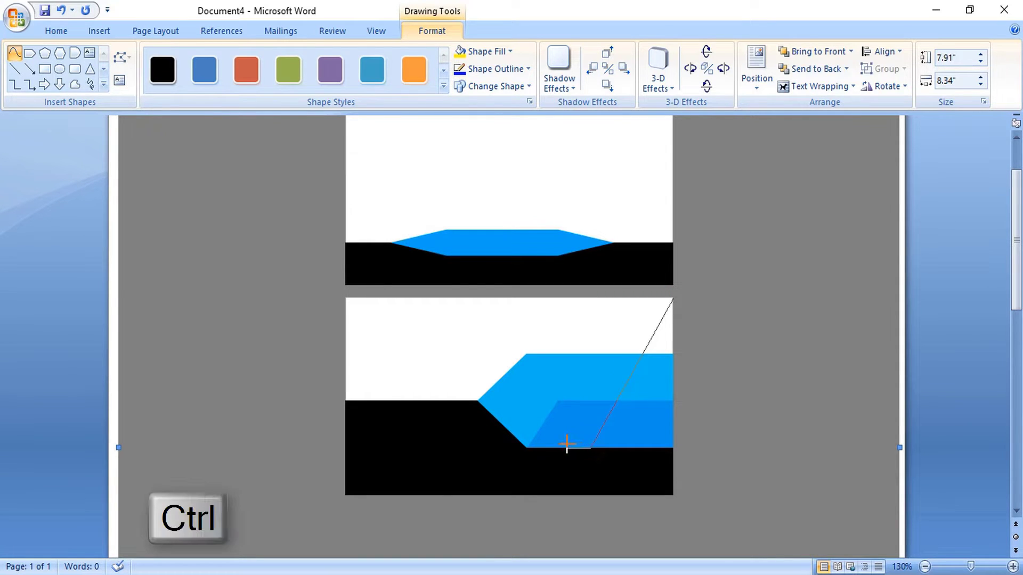
{"action": "left_click", "coordinate": [642, 299]}
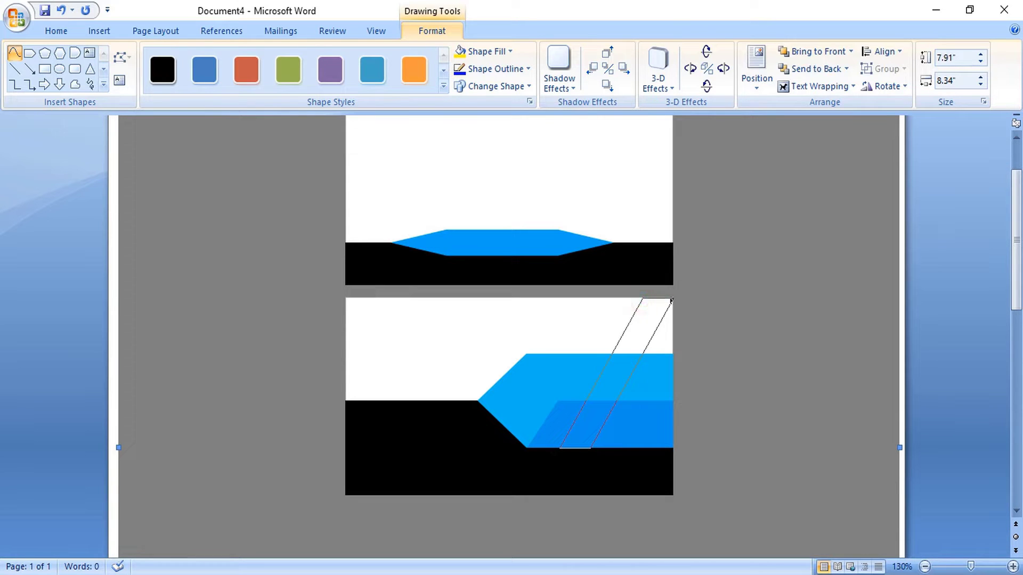
{"action": "left_click", "coordinate": [672, 300]}
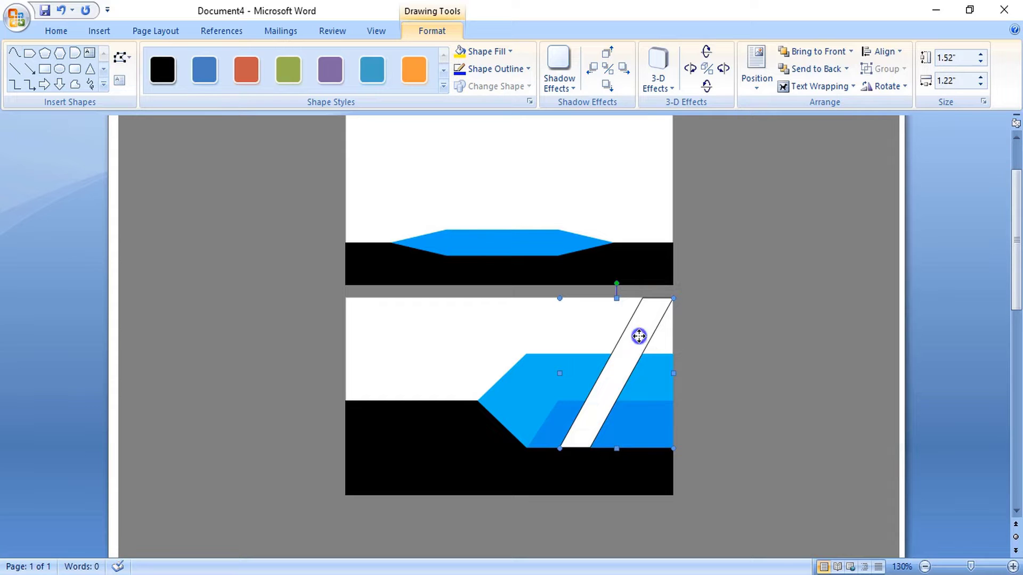
- Make the stripe black at 92% transparency with no outline
{"action": "right_click", "coordinate": [638, 336]}
{"action": "left_click", "coordinate": [666, 508]}
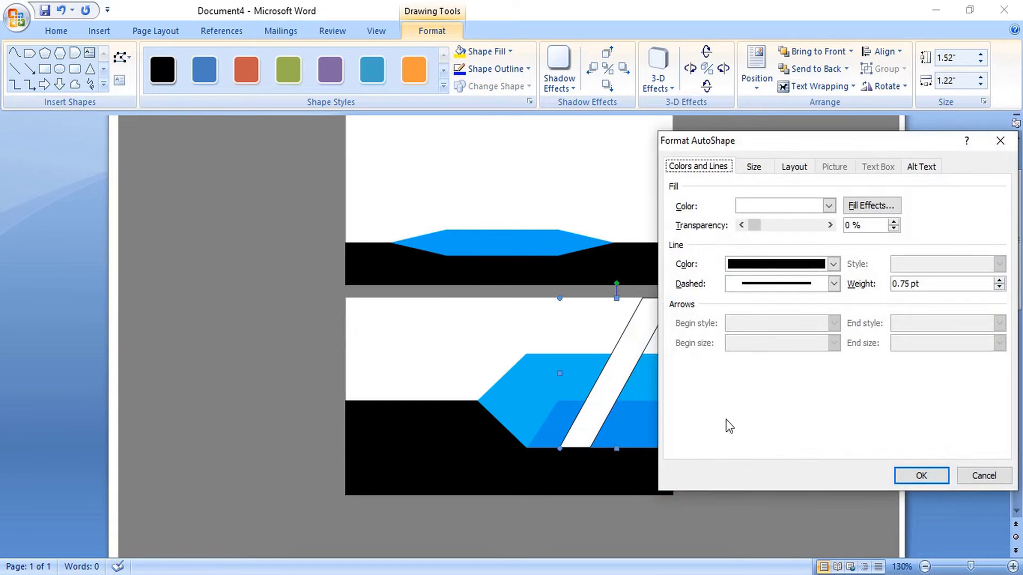
{"action": "left_click", "coordinate": [782, 262]}
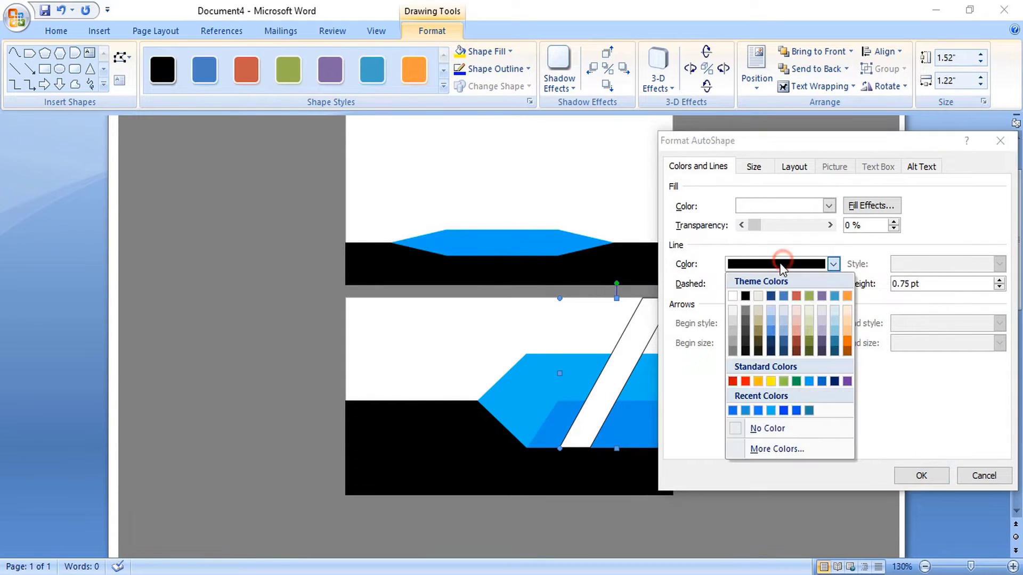
{"action": "left_click", "coordinate": [735, 429]}
{"action": "left_click", "coordinate": [762, 205]}
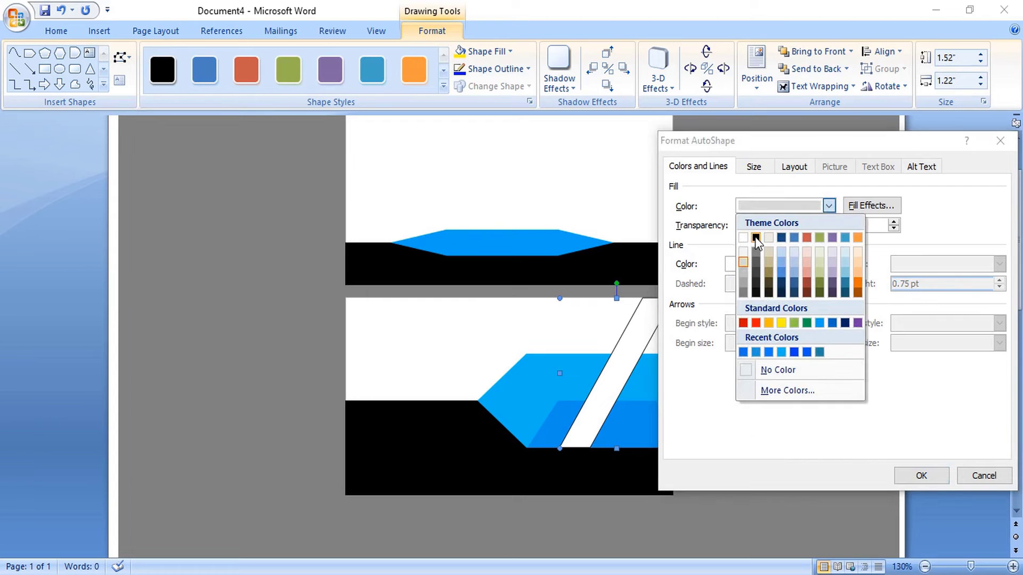
{"action": "left_click", "coordinate": [755, 237]}
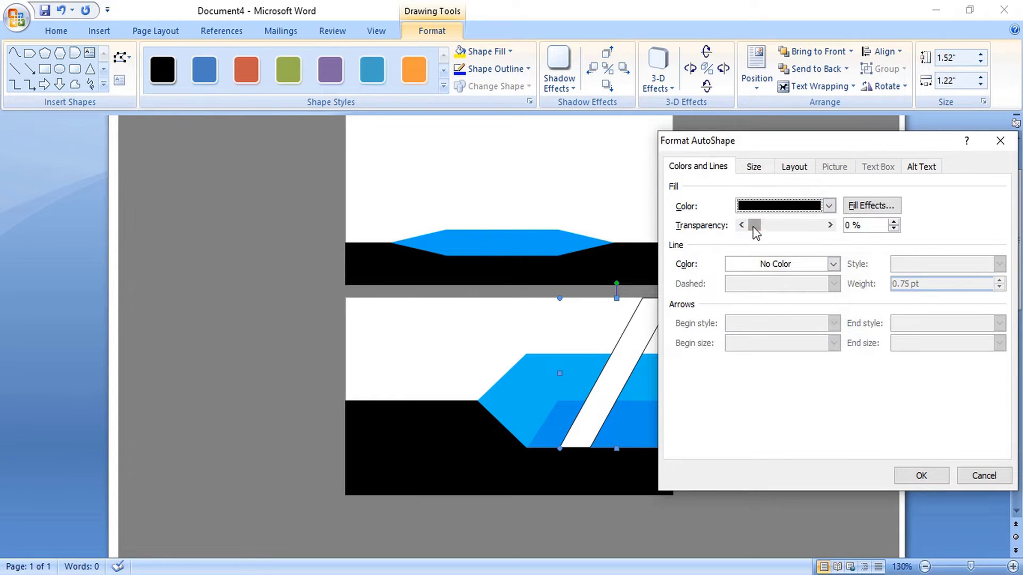
{"action": "left_click_drag", "start_coordinate": [753, 227], "coordinate": [812, 235]}
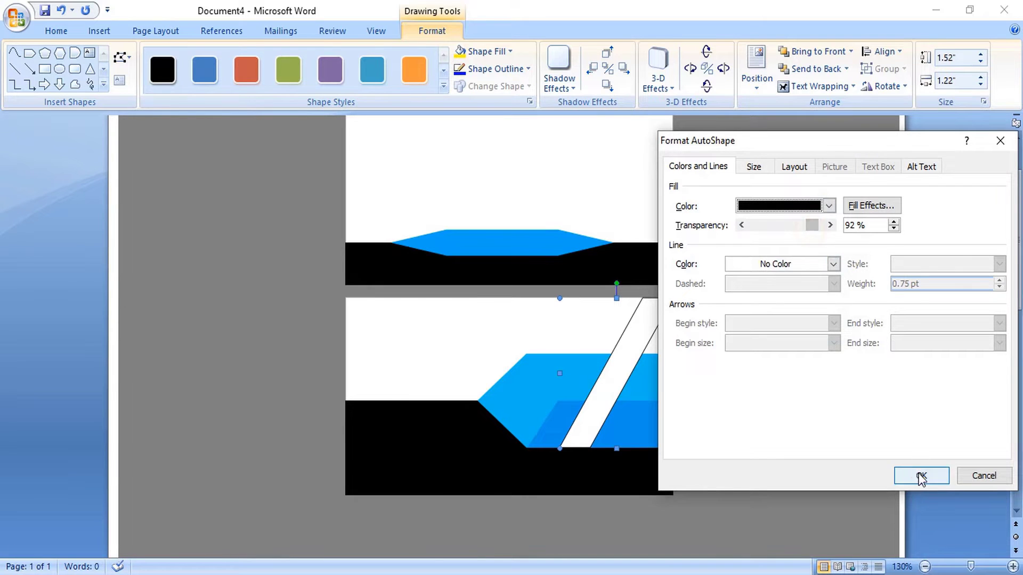
{"action": "left_click", "coordinate": [921, 475]}
{"action": "left_click", "coordinate": [15, 52]}
{"action": "left_click", "coordinate": [598, 446]}
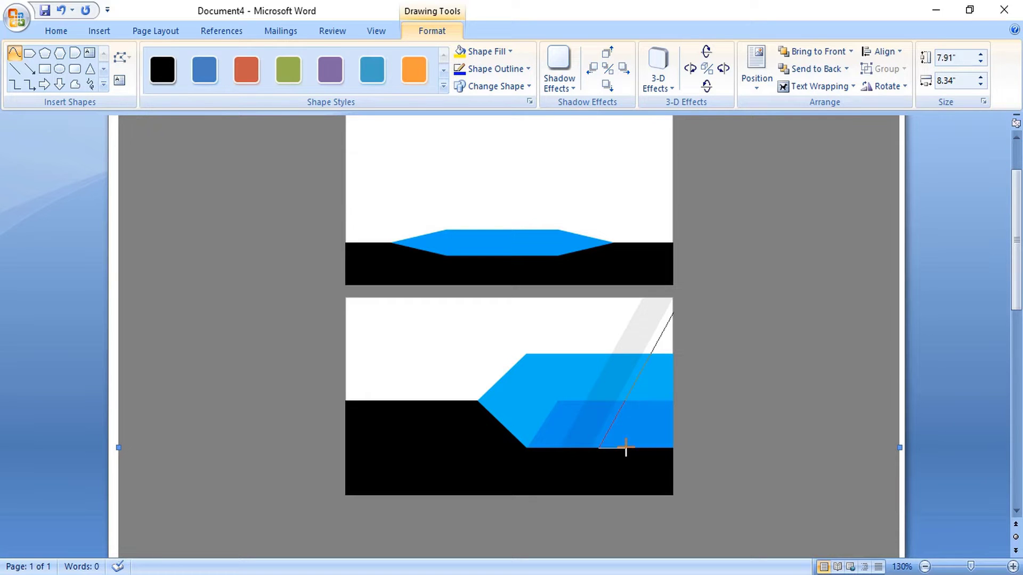
- Finish the second stripe and give it no outline, black fill and 83% transparency
{"action": "left_click", "coordinate": [626, 447]}
{"action": "right_click", "coordinate": [647, 367]}
{"action": "left_click", "coordinate": [708, 548]}
{"action": "left_click", "coordinate": [776, 264]}
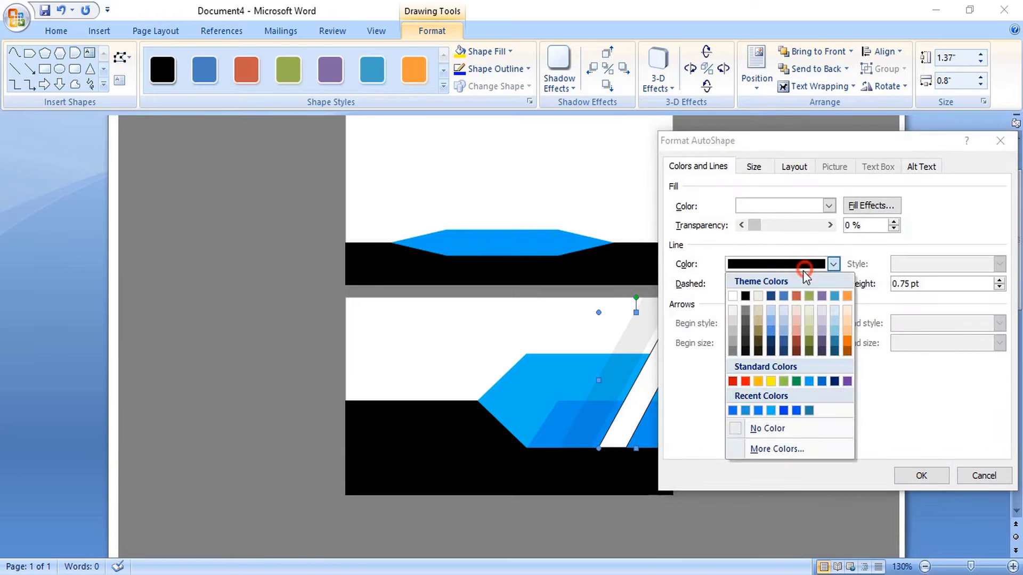
{"action": "left_click", "coordinate": [753, 424]}
{"action": "left_click", "coordinate": [788, 210]}
{"action": "left_click", "coordinate": [742, 235]}
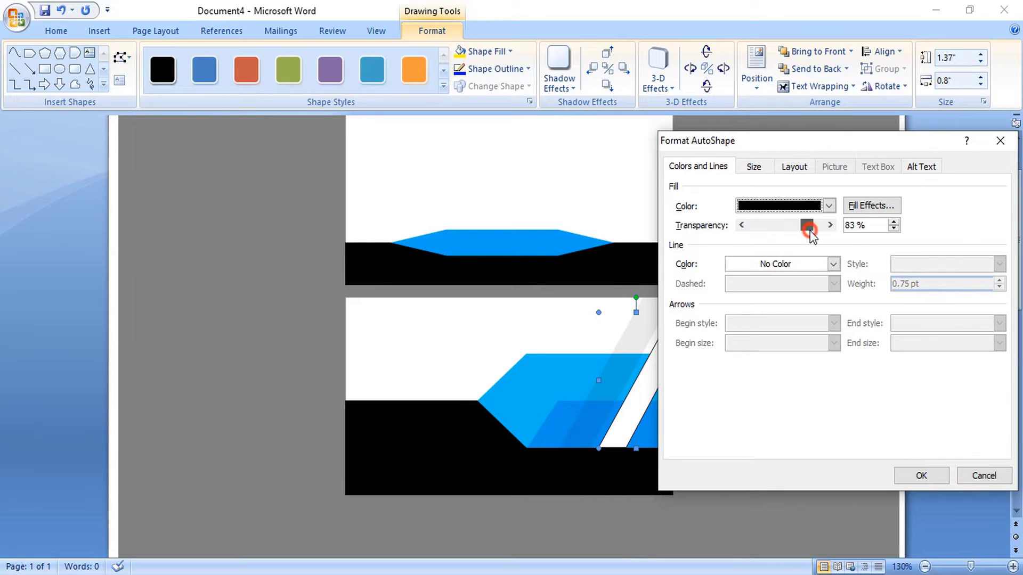
{"action": "left_click", "coordinate": [921, 475]}
- Recolour the lower card's large blue shape to a deeper blue
{"action": "right_click", "coordinate": [553, 381]}
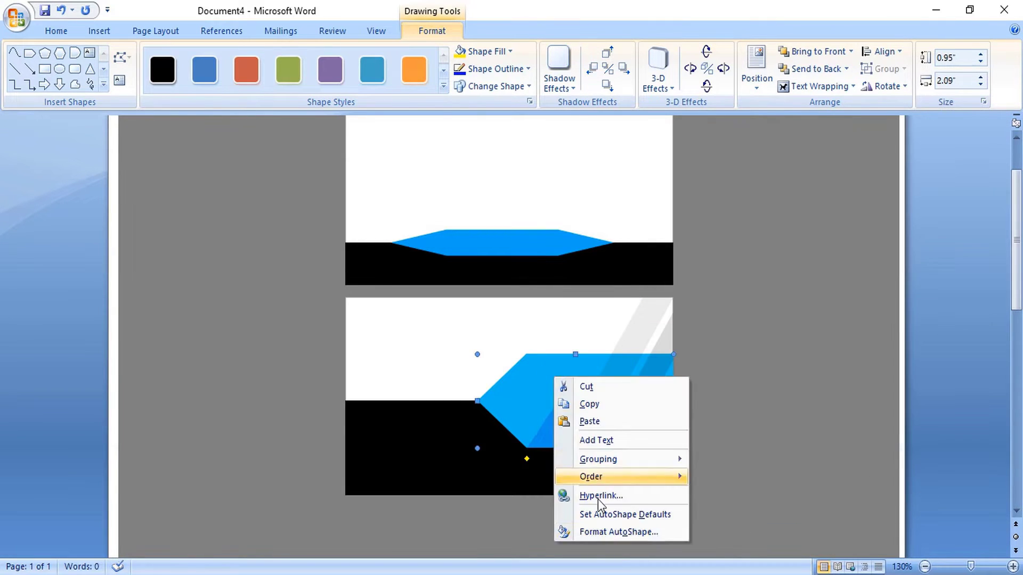
{"action": "left_click", "coordinate": [618, 527]}
{"action": "left_click", "coordinate": [793, 207]}
{"action": "left_click", "coordinate": [764, 349]}
{"action": "left_click", "coordinate": [921, 475]}
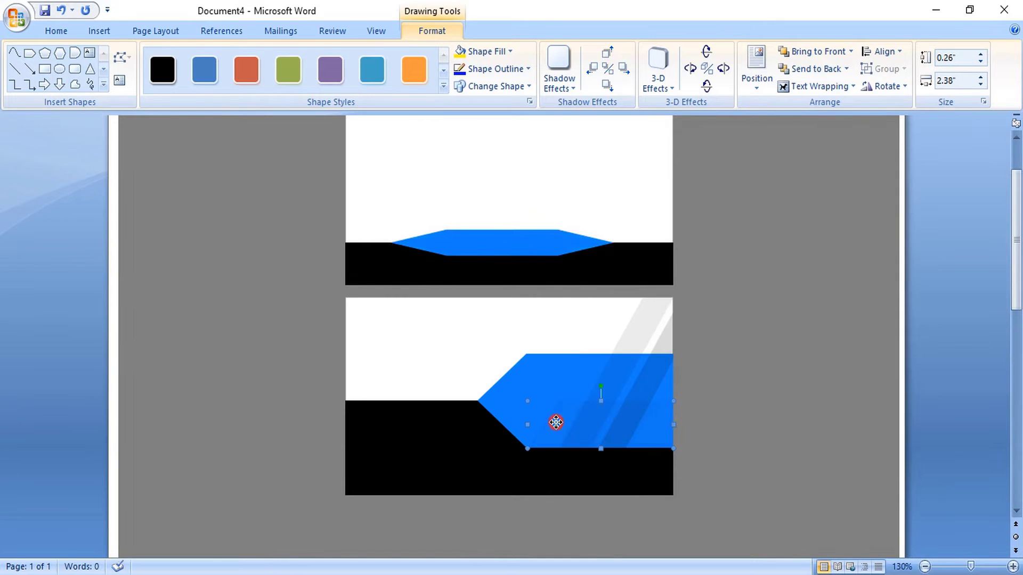
- Give the lower blue band a black fill at 44% transparency
{"action": "right_click", "coordinate": [555, 421]}
{"action": "left_click", "coordinate": [618, 412]}
{"action": "left_click", "coordinate": [799, 206]}
{"action": "left_click", "coordinate": [742, 235]}
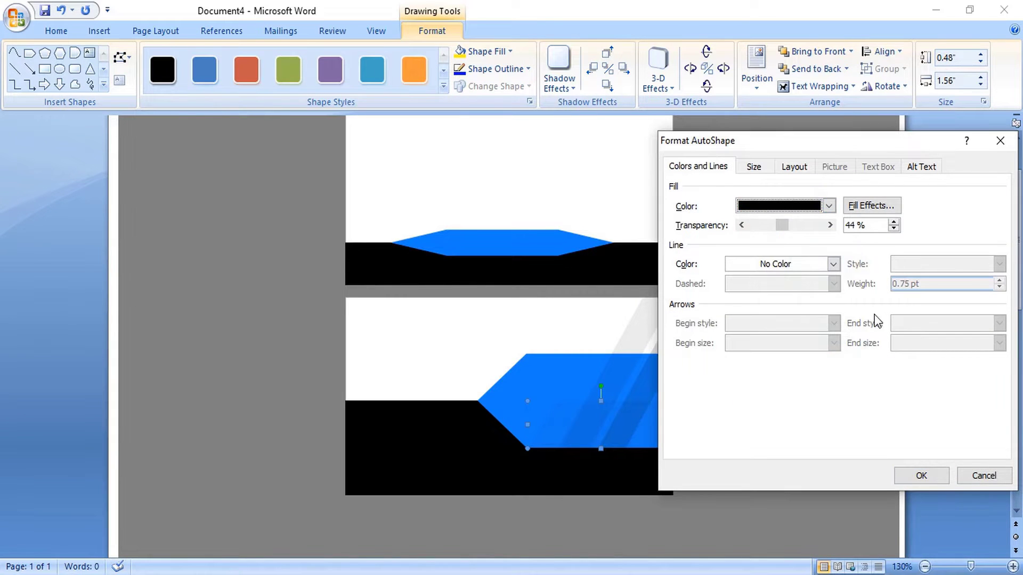
{"action": "left_click_drag", "start_coordinate": [781, 226], "coordinate": [808, 230]}
{"action": "left_click", "coordinate": [906, 474]}
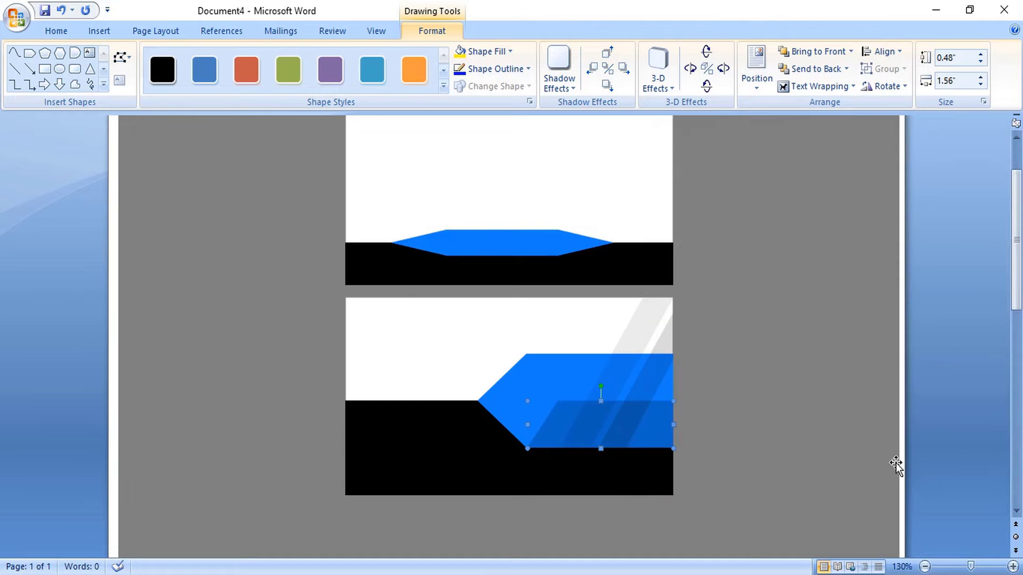
- Start a freeform chevron at the lower card's top-left corner
{"action": "left_click", "coordinate": [15, 52]}
{"action": "left_click", "coordinate": [357, 299]}
{"action": "left_click", "coordinate": [390, 358]}
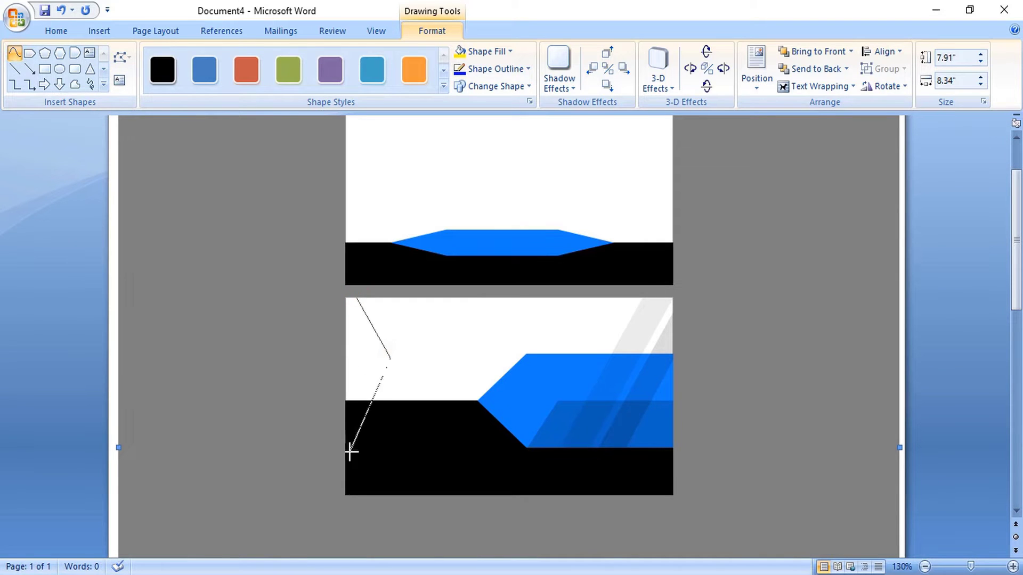
- Complete the chevron along the card's bottom-left edge and close the shape
{"action": "left_click", "coordinate": [347, 494]}
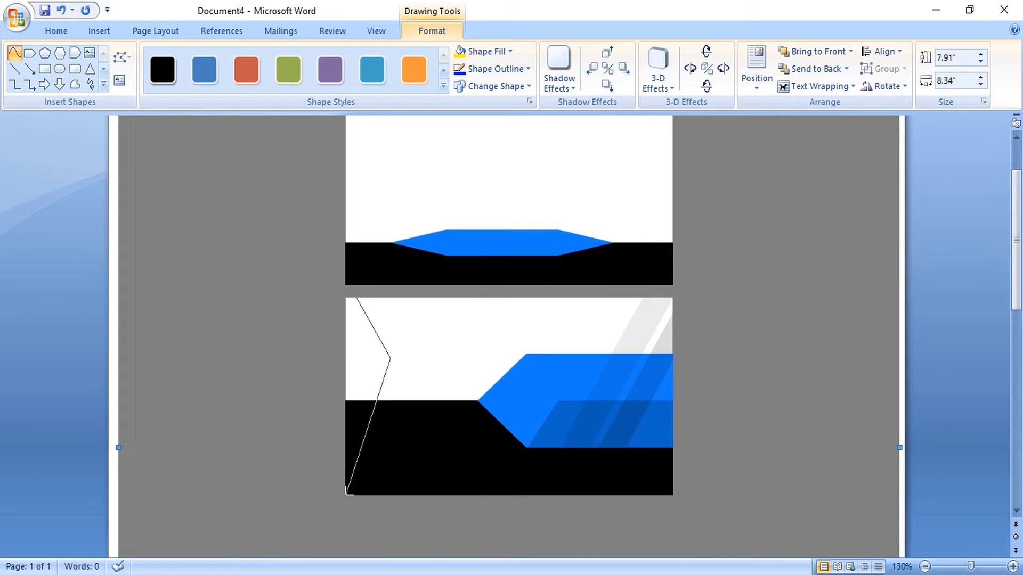
{"action": "left_click", "coordinate": [389, 494]}
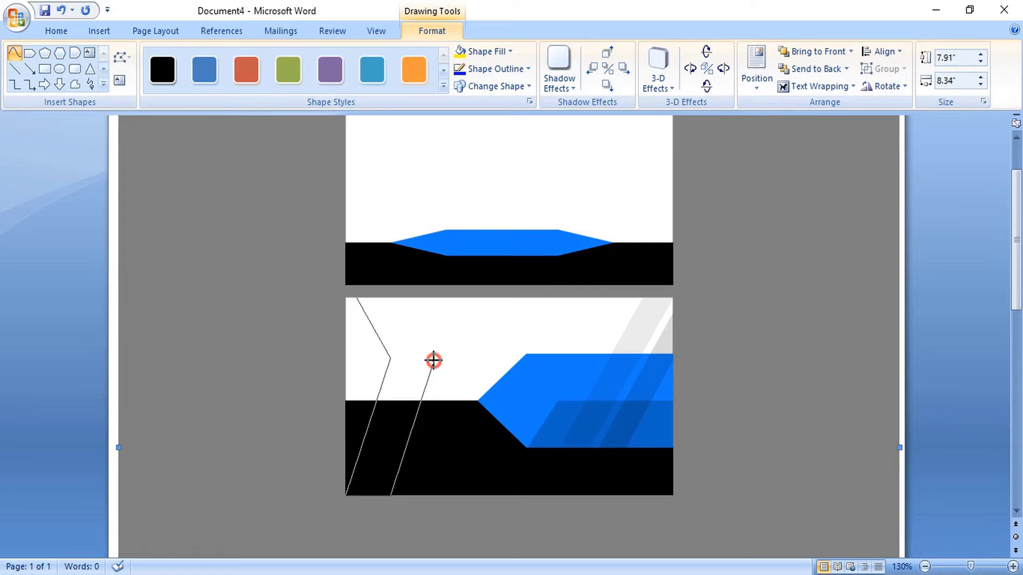
{"action": "left_click", "coordinate": [433, 361]}
{"action": "left_click", "coordinate": [357, 300]}
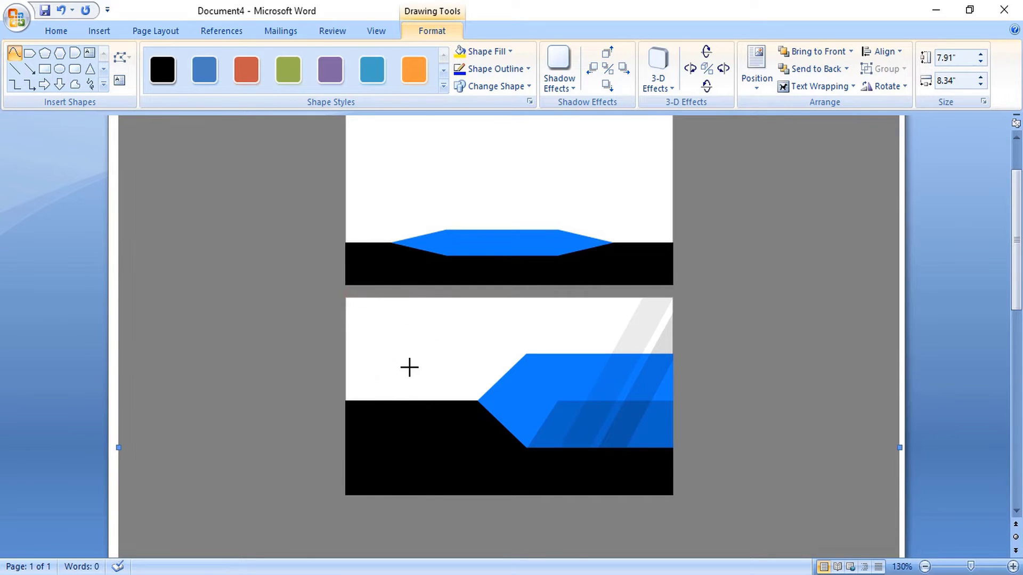
- Format the chevron with no outline, black fill and 86% transparency
{"action": "right_click", "coordinate": [407, 366]}
{"action": "left_click", "coordinate": [468, 543]}
{"action": "left_click", "coordinate": [832, 264]}
{"action": "left_click", "coordinate": [775, 277]}
{"action": "left_click", "coordinate": [780, 206]}
{"action": "left_click", "coordinate": [759, 244]}
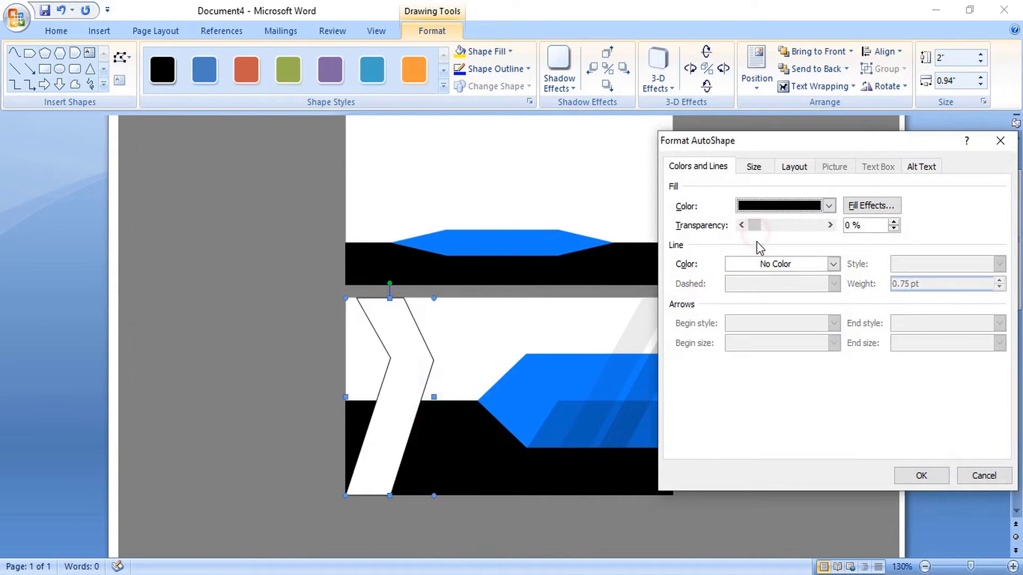
{"action": "left_click_drag", "start_coordinate": [754, 224], "coordinate": [810, 226]}
- Confirm the chevron's formatting and draw a slanted parallelogram at the upper card's left edge
{"action": "left_click", "coordinate": [920, 475]}
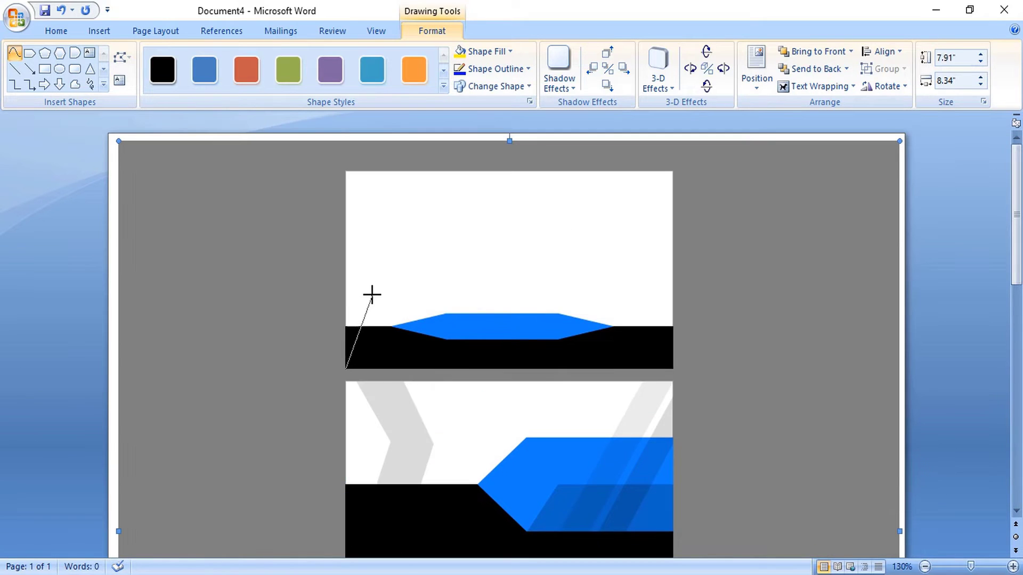
{"action": "left_click", "coordinate": [367, 300]}
{"action": "left_click", "coordinate": [395, 301]}
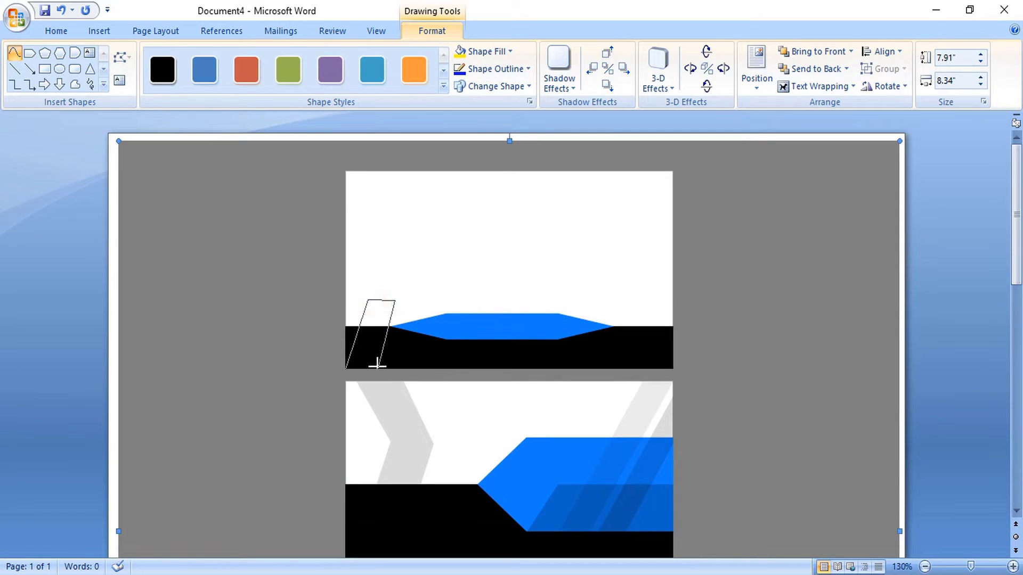
{"action": "left_click", "coordinate": [367, 300]}
- Give the parallelogram no outline, a black fill and high transparency
{"action": "right_click", "coordinate": [371, 334]}
{"action": "left_click", "coordinate": [421, 488]}
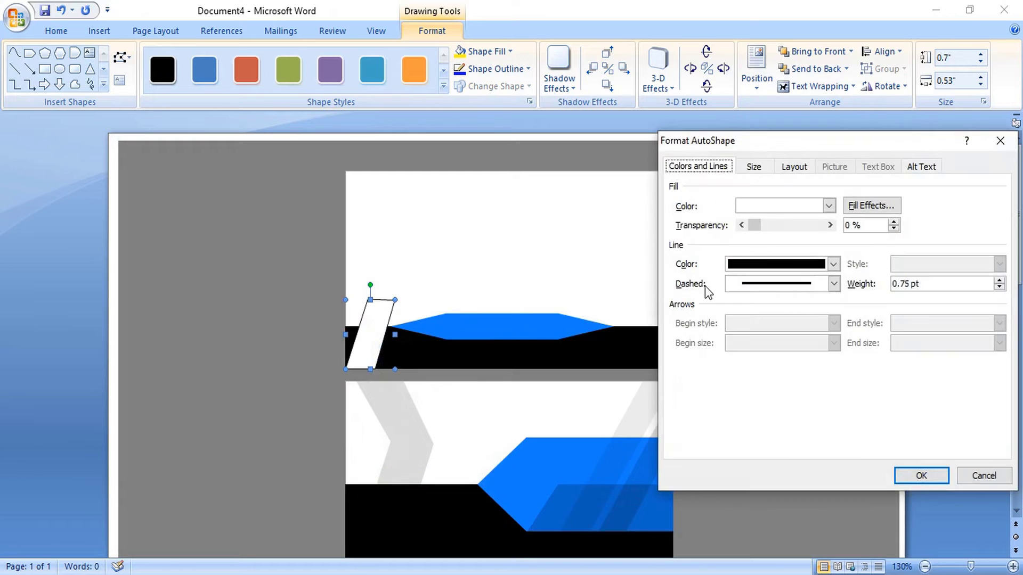
{"action": "left_click", "coordinate": [833, 263]}
{"action": "left_click", "coordinate": [732, 432]}
{"action": "left_click", "coordinate": [771, 206]}
{"action": "left_click", "coordinate": [755, 238]}
{"action": "left_click_drag", "start_coordinate": [754, 225], "coordinate": [801, 225]}
{"action": "left_click", "coordinate": [839, 225]}
{"action": "key", "text": "Return"}
- Draw another slanted freeform shape above the parallelogram
{"action": "left_click", "coordinate": [346, 247]}
{"action": "left_click", "coordinate": [407, 340]}
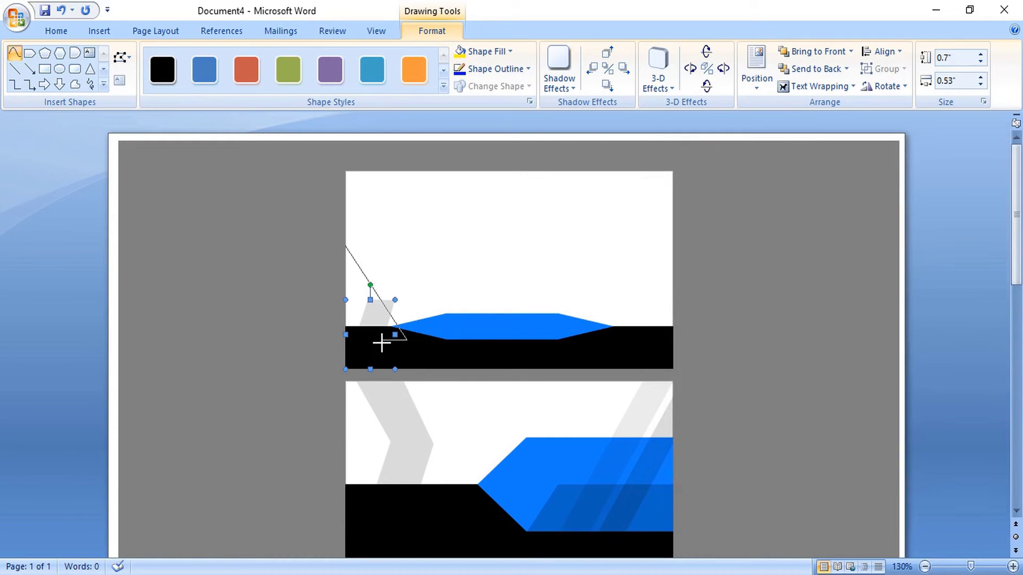
{"action": "left_click", "coordinate": [381, 340]}
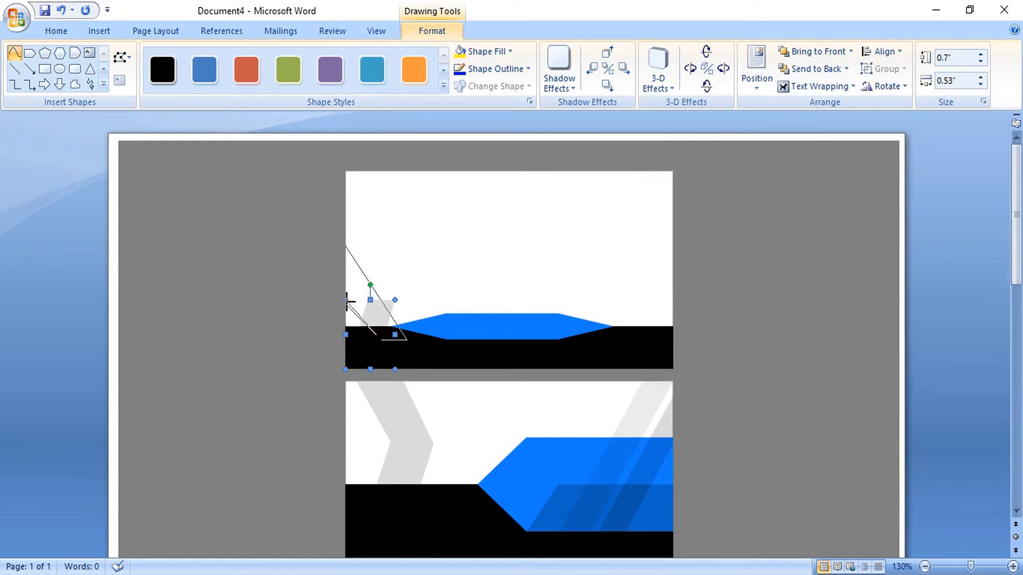
{"action": "left_click", "coordinate": [347, 246]}
- Format the new shape with black fill, no outline and 86% transparency
{"action": "right_click", "coordinate": [375, 300]}
{"action": "left_click", "coordinate": [420, 475]}
{"action": "left_click", "coordinate": [772, 206]}
{"action": "left_click", "coordinate": [756, 237]}
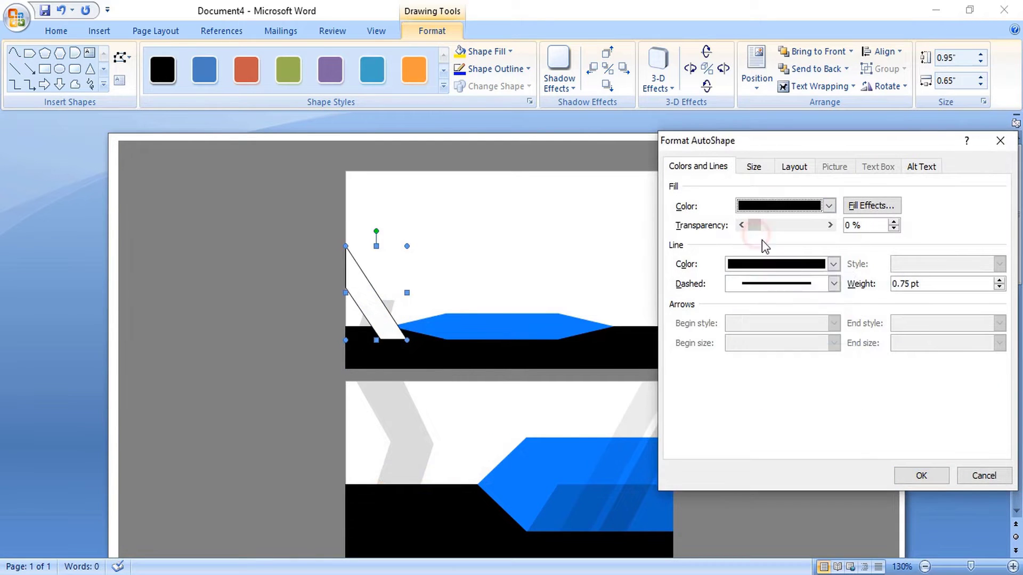
{"action": "left_click", "coordinate": [834, 264]}
{"action": "left_click", "coordinate": [734, 426]}
{"action": "left_click", "coordinate": [852, 225]}
{"action": "type", "text": "86"}
{"action": "left_click", "coordinate": [921, 475]}
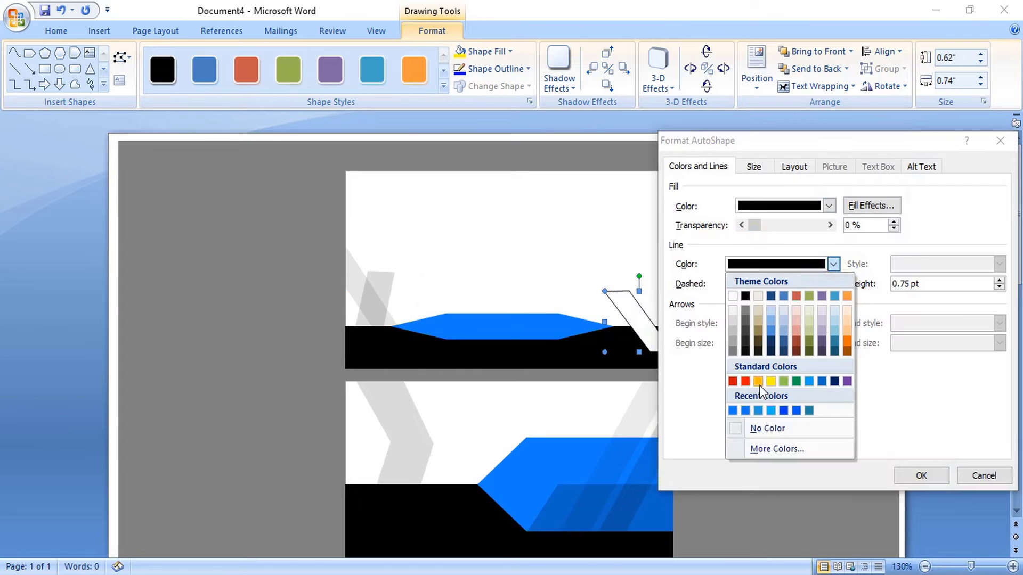
- Give the right-side shape no outline and 86% transparency
{"action": "left_click", "coordinate": [731, 423]}
{"action": "left_click", "coordinate": [863, 227]}
{"action": "type", "text": "86"}
{"action": "left_click", "coordinate": [921, 475]}
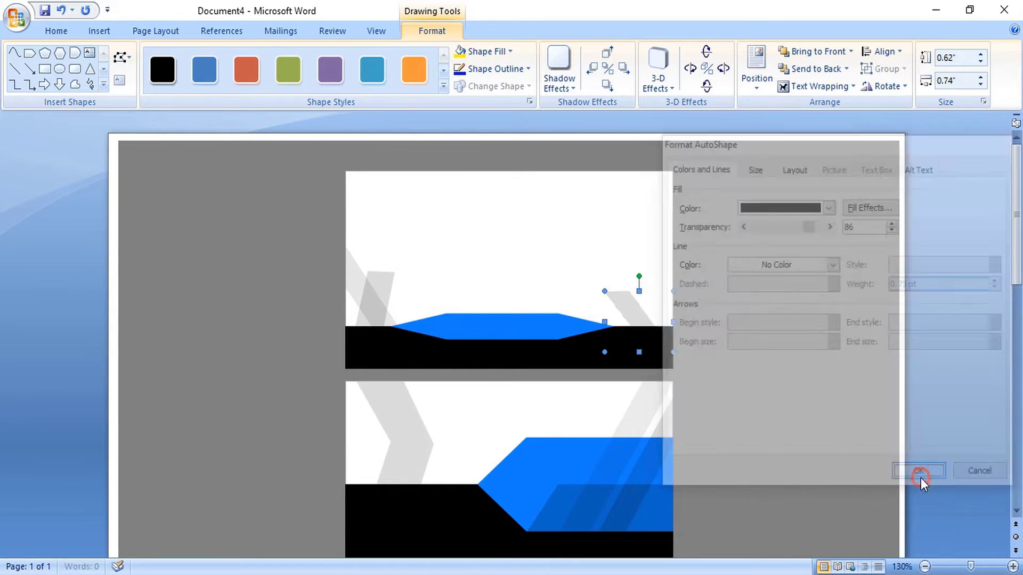
- Draw a slanted stripe at the upper card's right edge
{"action": "left_click", "coordinate": [599, 351]}
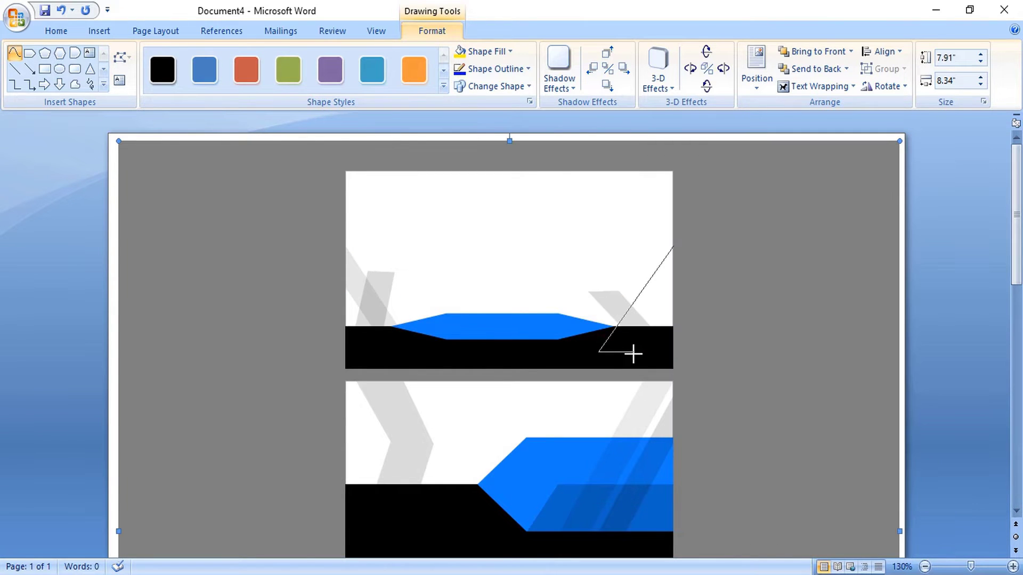
{"action": "left_click", "coordinate": [634, 352]}
{"action": "double_click", "coordinate": [670, 245]}
{"action": "right_click", "coordinate": [660, 299]}
{"action": "left_click", "coordinate": [704, 475]}
- Format the right-edge stripe with black fill, no outline and 90% transparency
{"action": "left_click", "coordinate": [828, 206]}
{"action": "left_click", "coordinate": [745, 238]}
{"action": "left_click", "coordinate": [834, 263]}
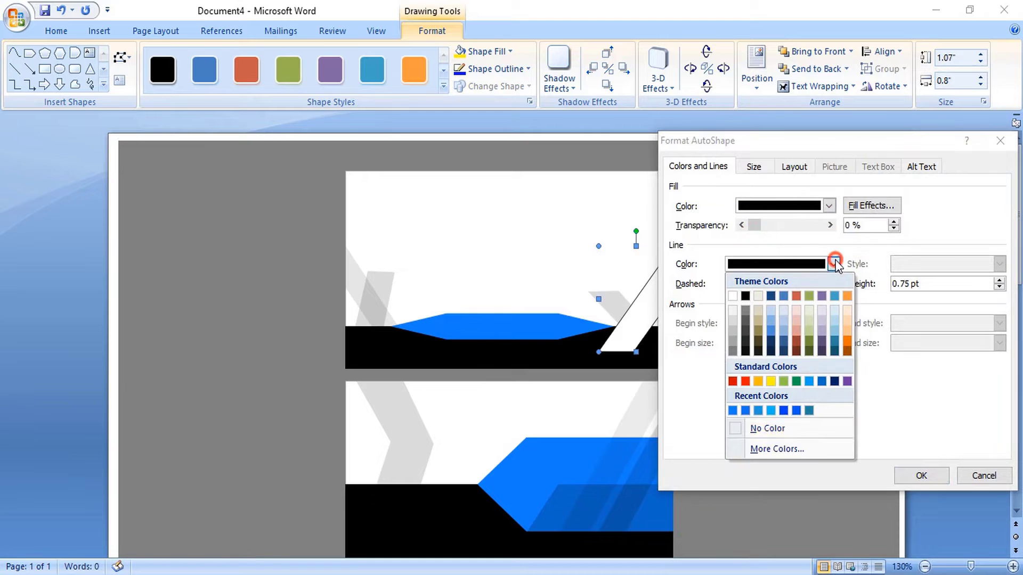
{"action": "left_click", "coordinate": [735, 427]}
{"action": "left_click", "coordinate": [869, 225]}
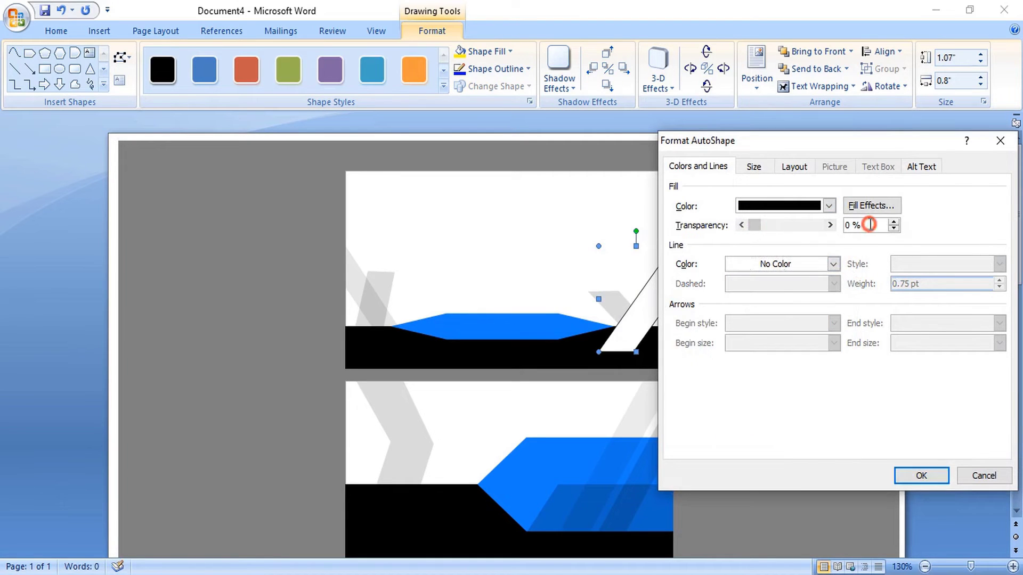
{"action": "left_click_drag", "start_coordinate": [869, 224], "coordinate": [837, 230]}
{"action": "type", "text": "90"}
{"action": "left_click", "coordinate": [916, 474]}
{"action": "left_click", "coordinate": [727, 357]}
{"action": "scroll", "coordinate": [727, 357], "scroll_direction": "down", "scroll_amount": 1}
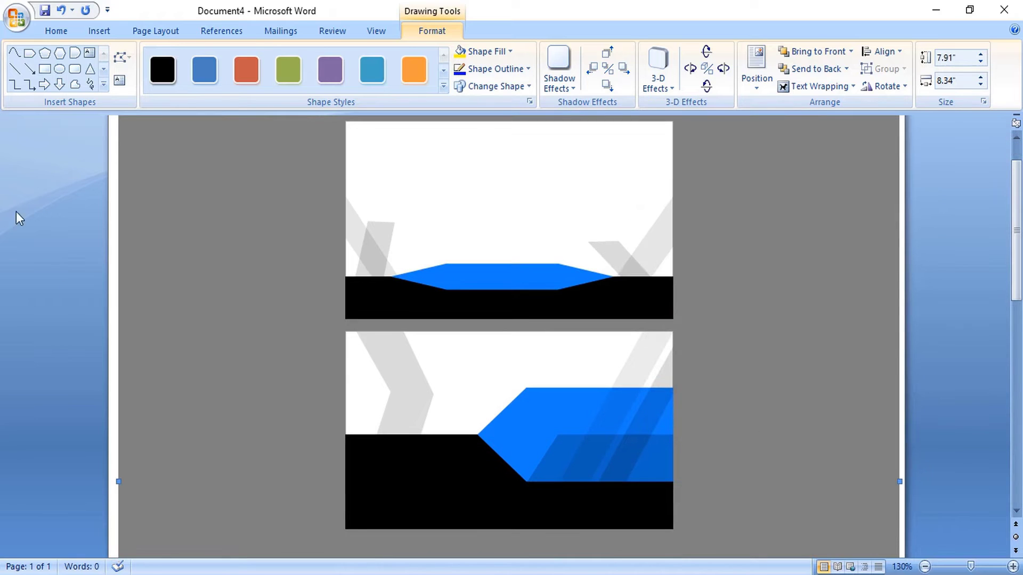
- Draw a text box above the upper card's blue shape and type 'BRAND NAME'
{"action": "left_click", "coordinate": [90, 52]}
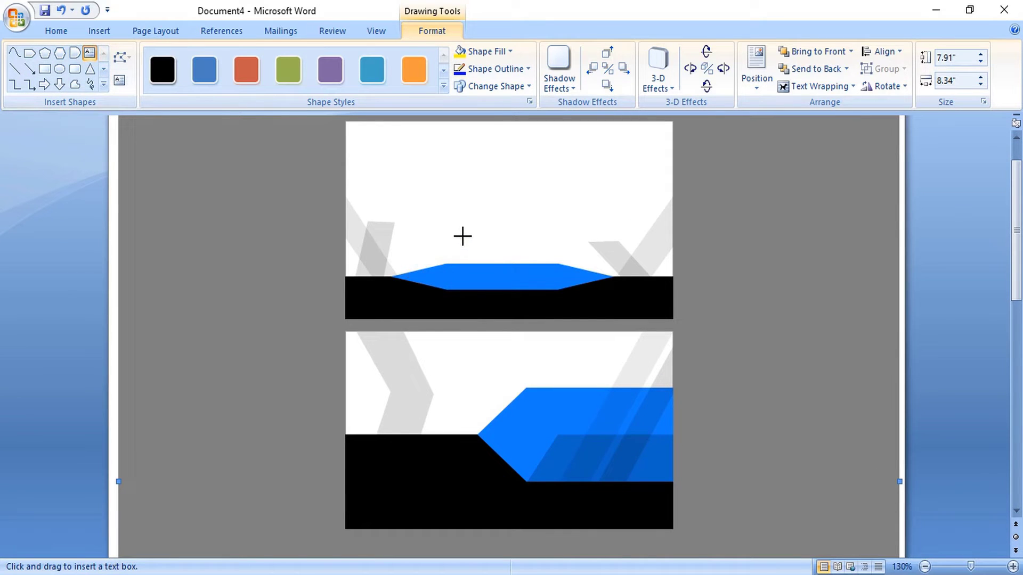
{"action": "left_click_drag", "start_coordinate": [440, 219], "coordinate": [562, 254]}
{"action": "type", "text": "BRAND NAME"}
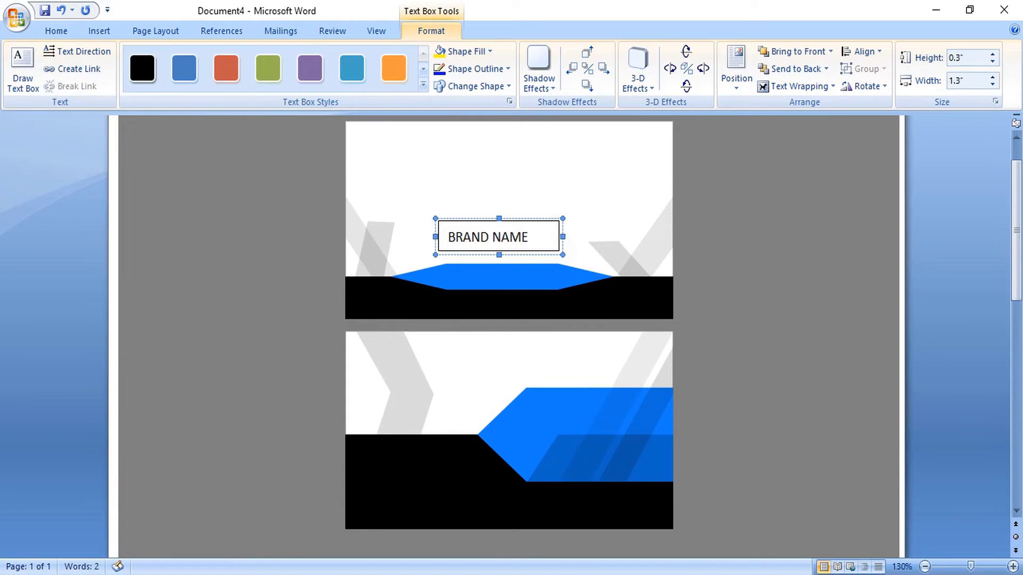
- Set the text box's line and fill colours to No Color
{"action": "right_click", "coordinate": [531, 224]}
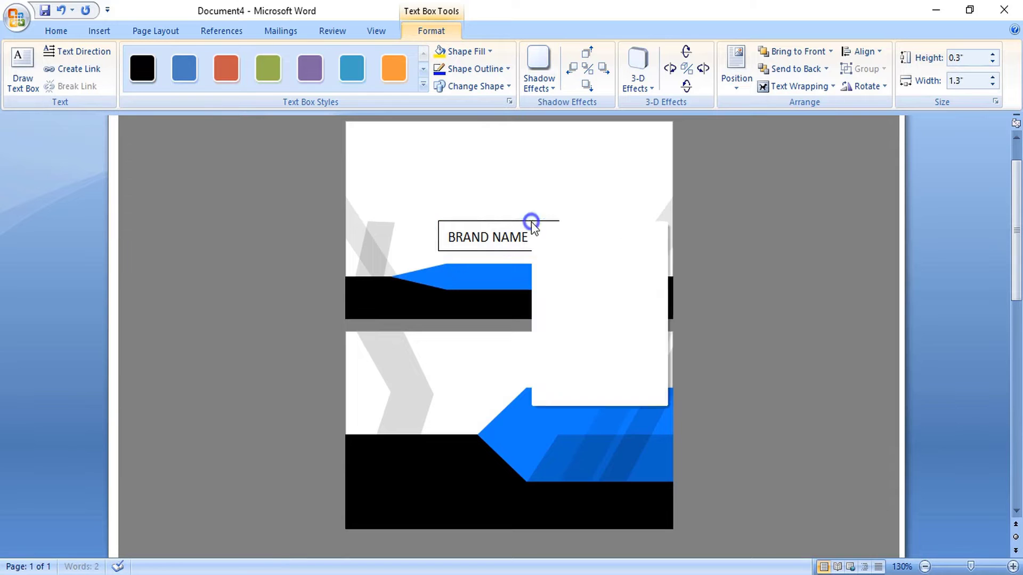
{"action": "left_click", "coordinate": [589, 392]}
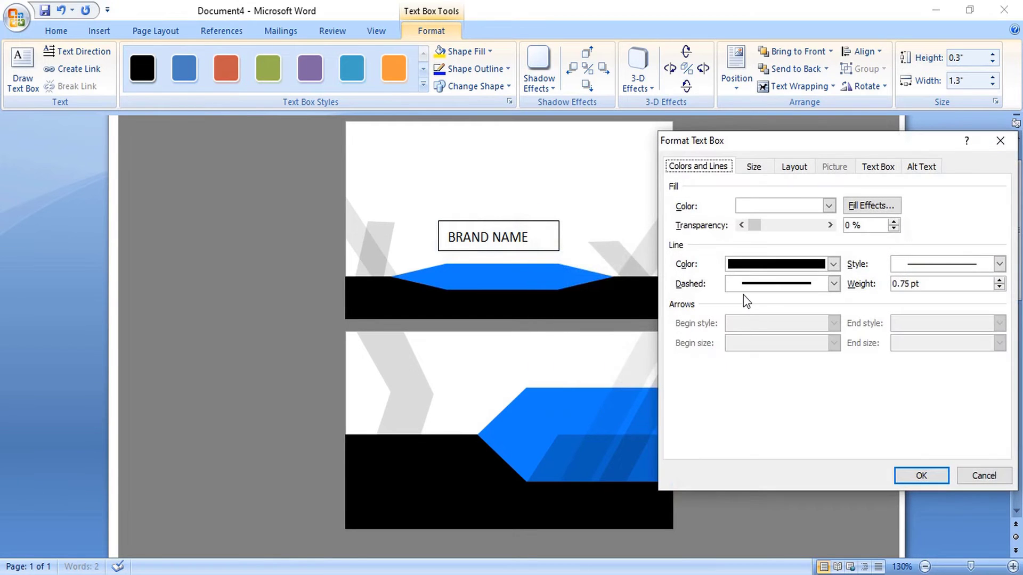
{"action": "left_click", "coordinate": [833, 264]}
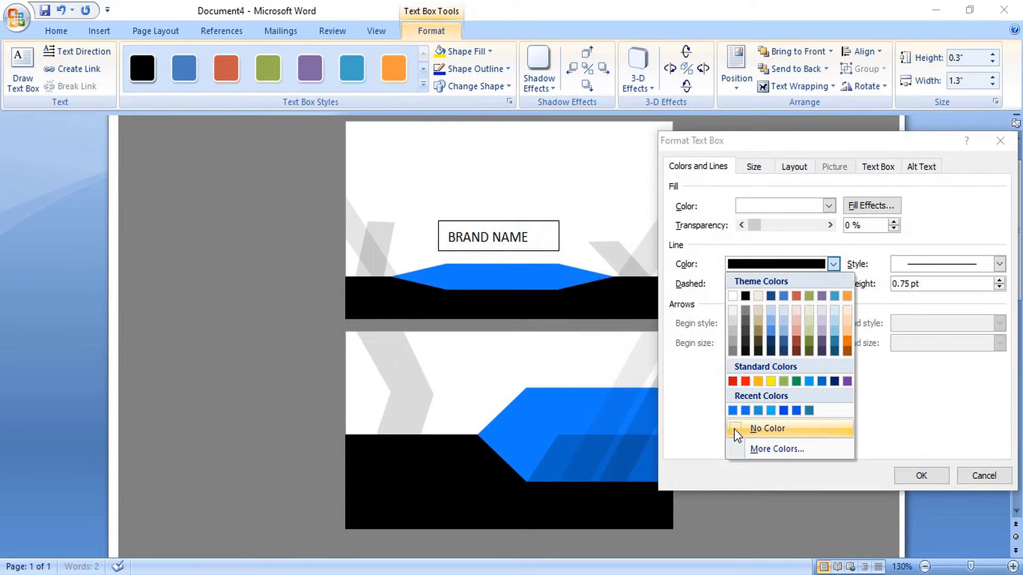
{"action": "left_click", "coordinate": [748, 428]}
{"action": "left_click", "coordinate": [829, 206]}
{"action": "left_click", "coordinate": [783, 368]}
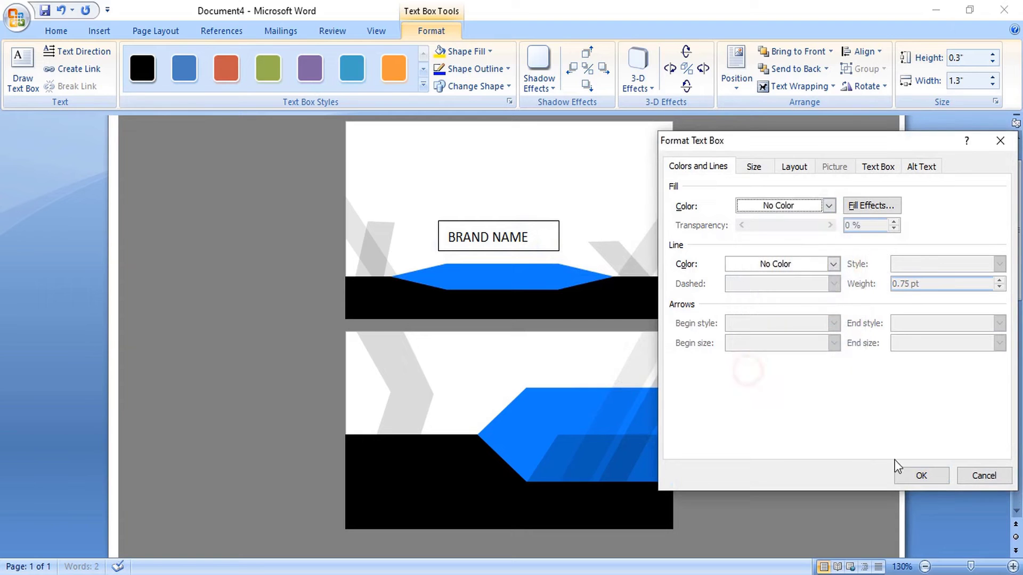
{"action": "left_click", "coordinate": [920, 475]}
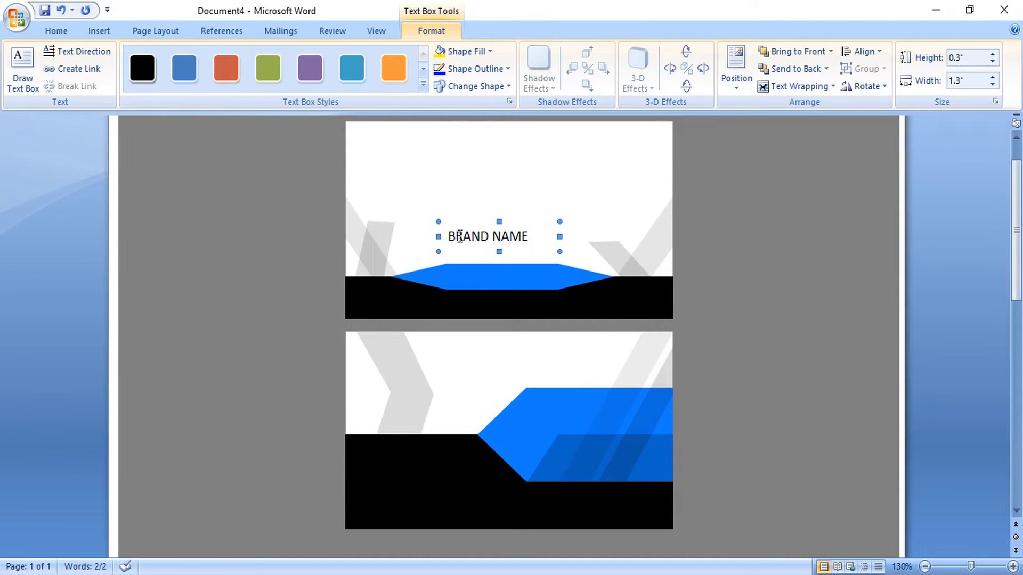
- Make the heading bold, then change 'NAME' to italic without bold
{"action": "left_click_drag", "start_coordinate": [450, 236], "coordinate": [525, 236]}
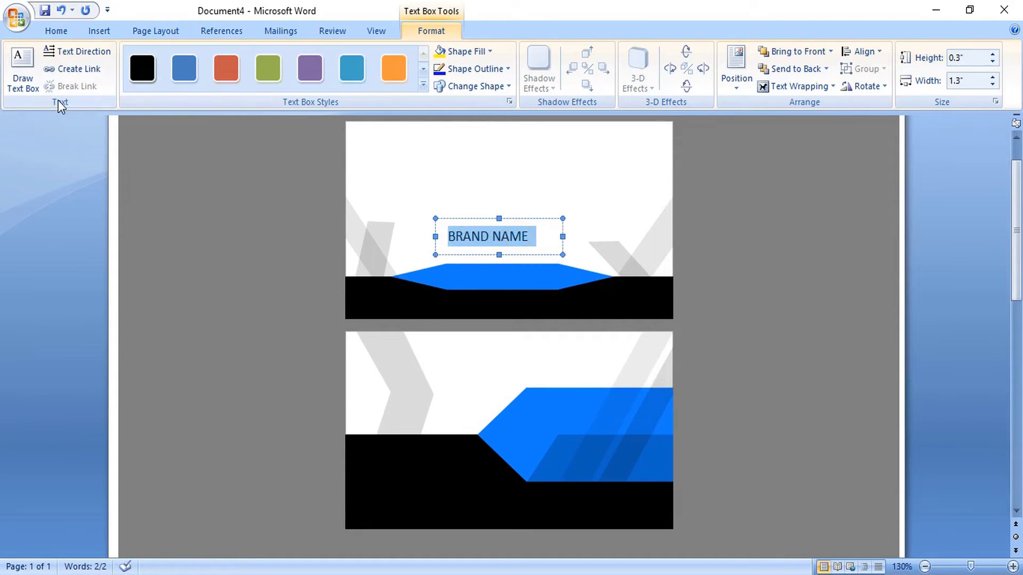
{"action": "left_click", "coordinate": [97, 32]}
{"action": "left_click", "coordinate": [58, 30]}
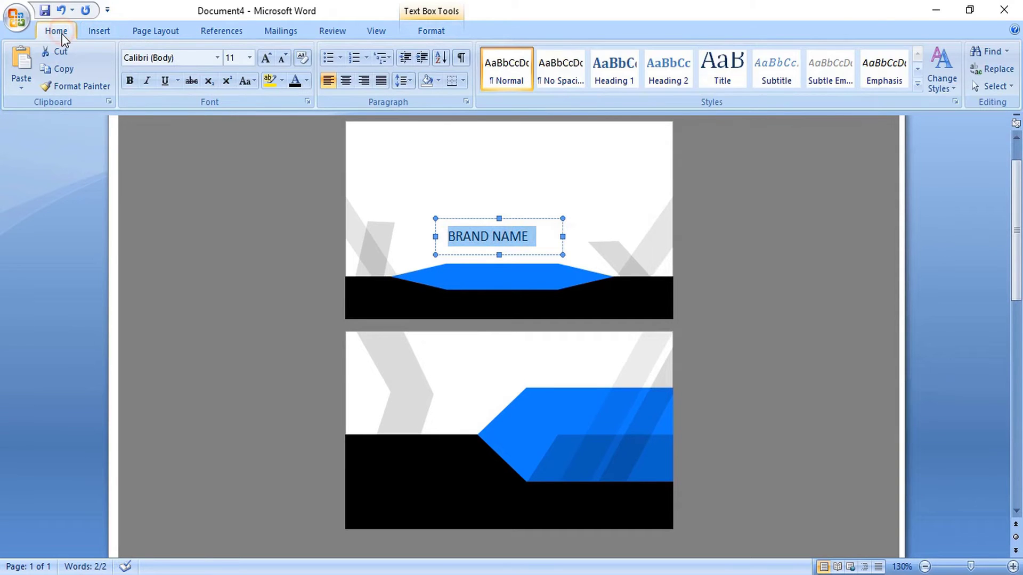
{"action": "left_click", "coordinate": [130, 81]}
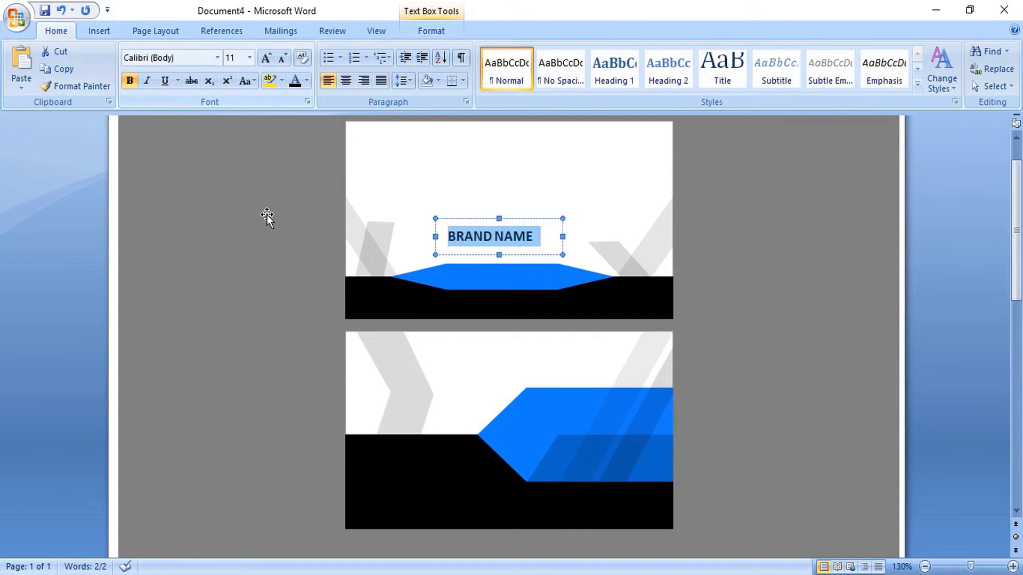
{"action": "left_click_drag", "start_coordinate": [499, 240], "coordinate": [532, 237]}
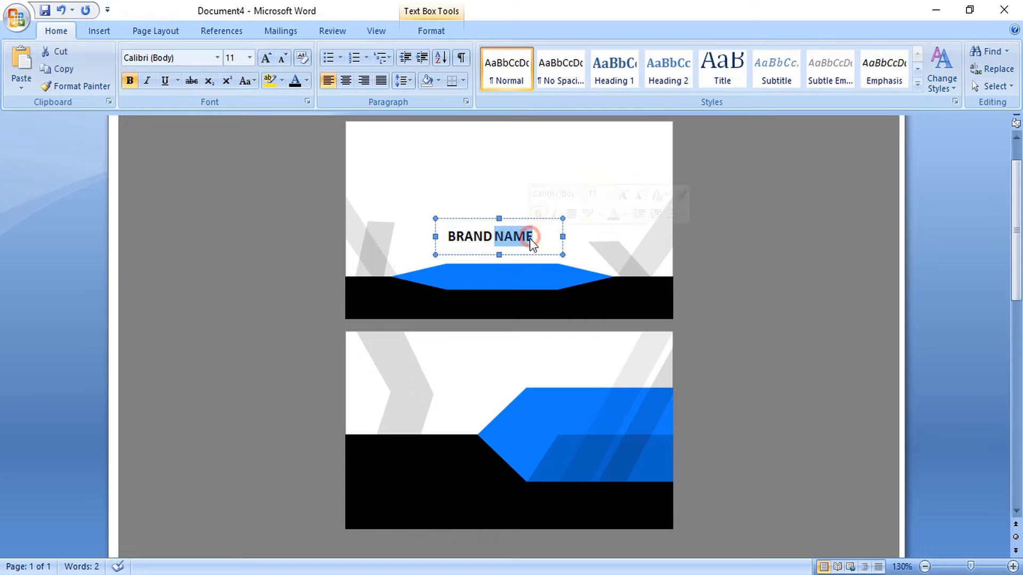
{"action": "left_click", "coordinate": [147, 81]}
{"action": "left_click", "coordinate": [130, 82]}
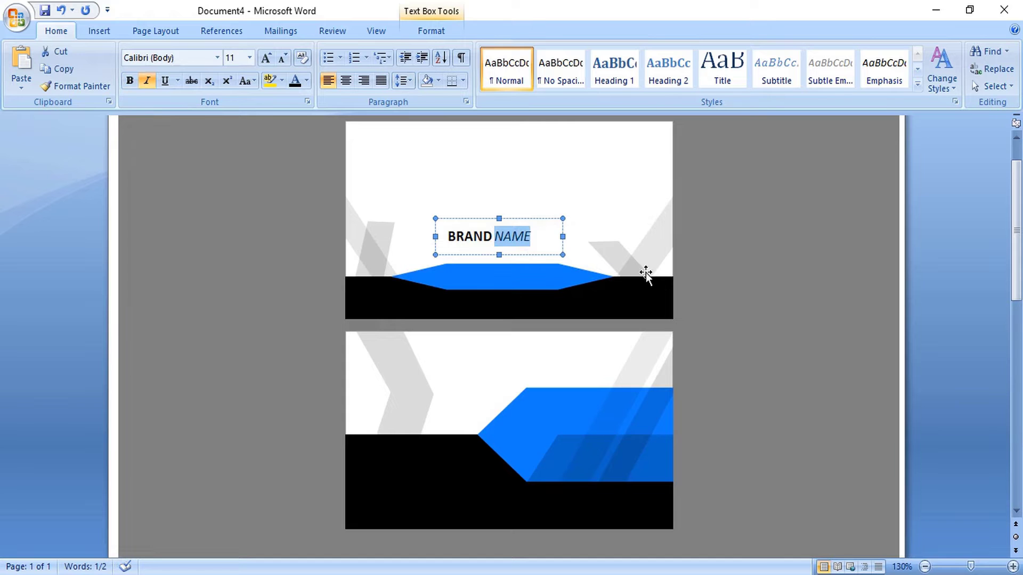
- Set the whole 'BRAND NAME' heading to 14 pt
{"action": "left_click", "coordinate": [715, 358]}
{"action": "left_click", "coordinate": [565, 246]}
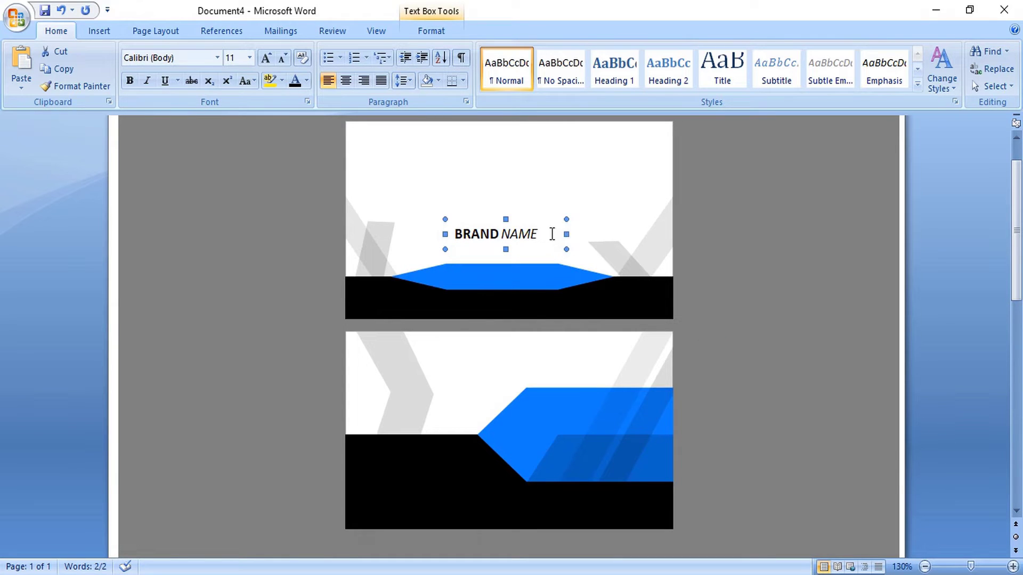
{"action": "left_click_drag", "start_coordinate": [552, 235], "coordinate": [450, 235]}
{"action": "left_click", "coordinate": [249, 57]}
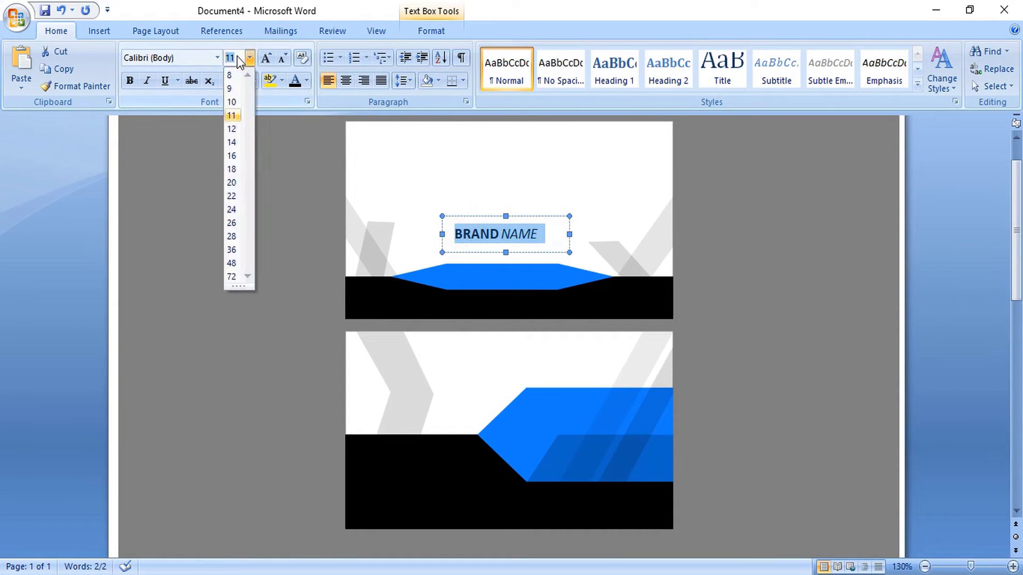
{"action": "key", "text": "Down"}
{"action": "key", "text": "Down"}
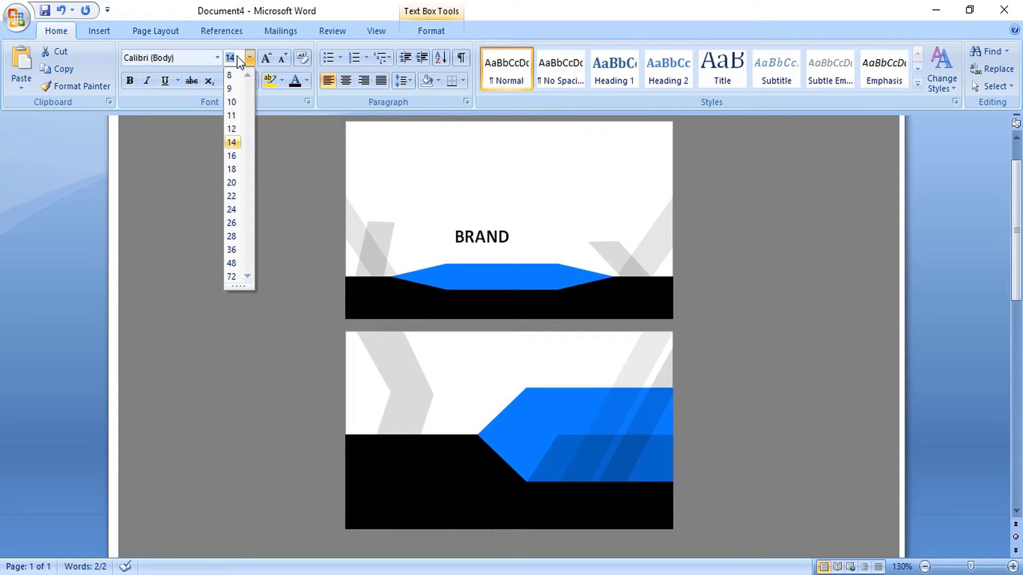
{"action": "key", "text": "Return"}
{"action": "left_click", "coordinate": [571, 232]}
{"action": "left_click", "coordinate": [630, 248]}
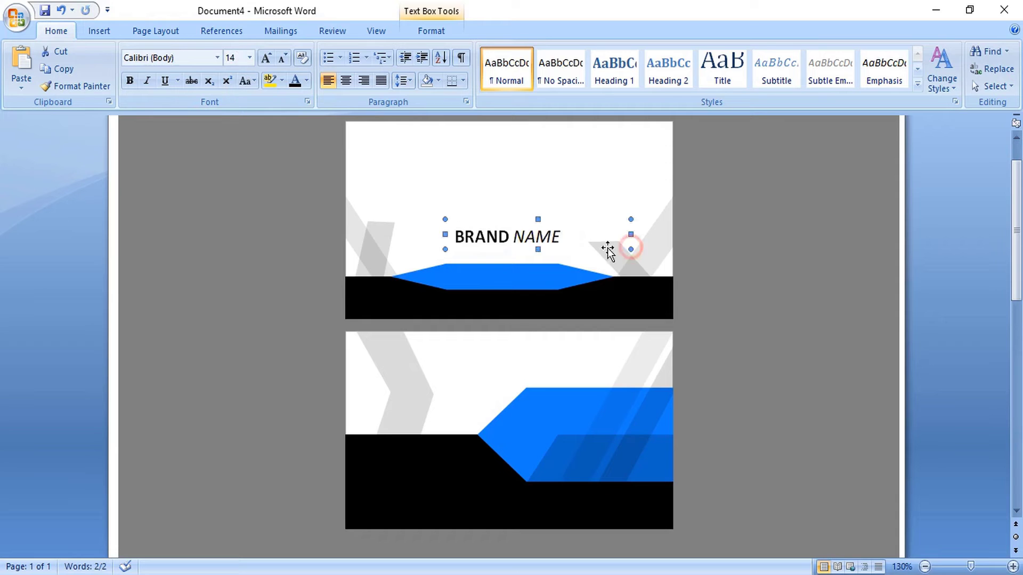
{"action": "left_click", "coordinate": [524, 235]}
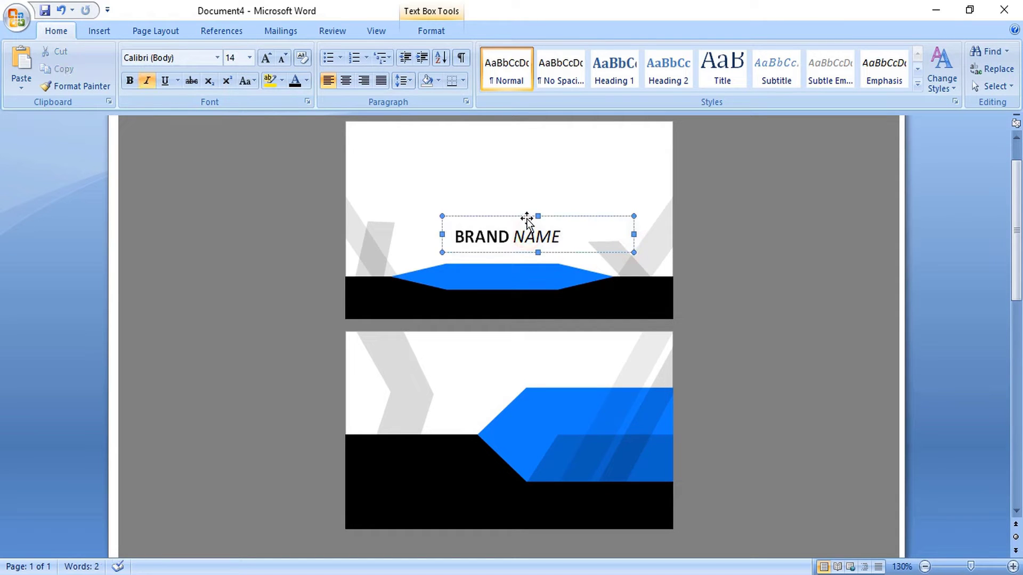
{"action": "left_click", "coordinate": [526, 218]}
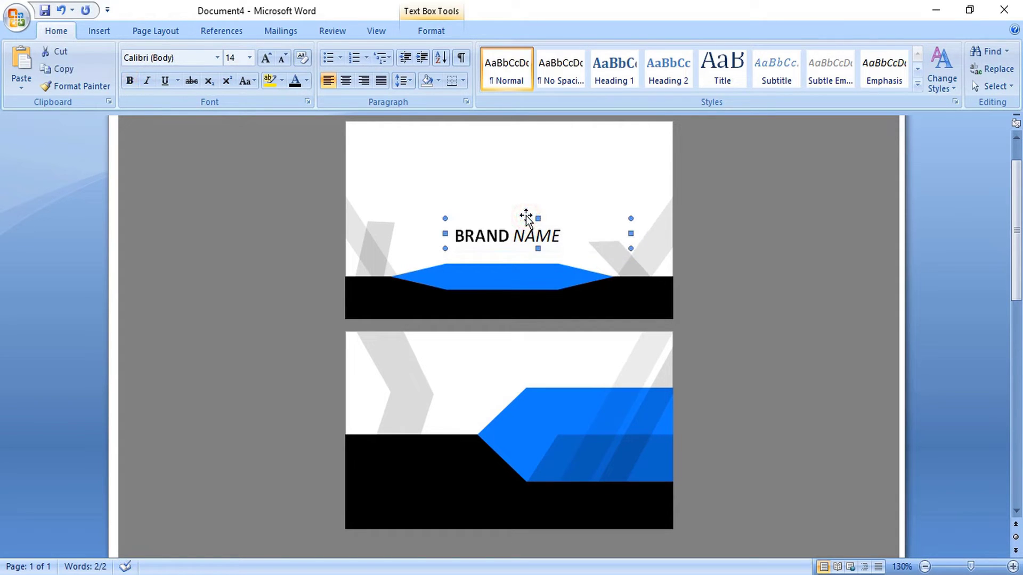
{"action": "left_click", "coordinate": [535, 215]}
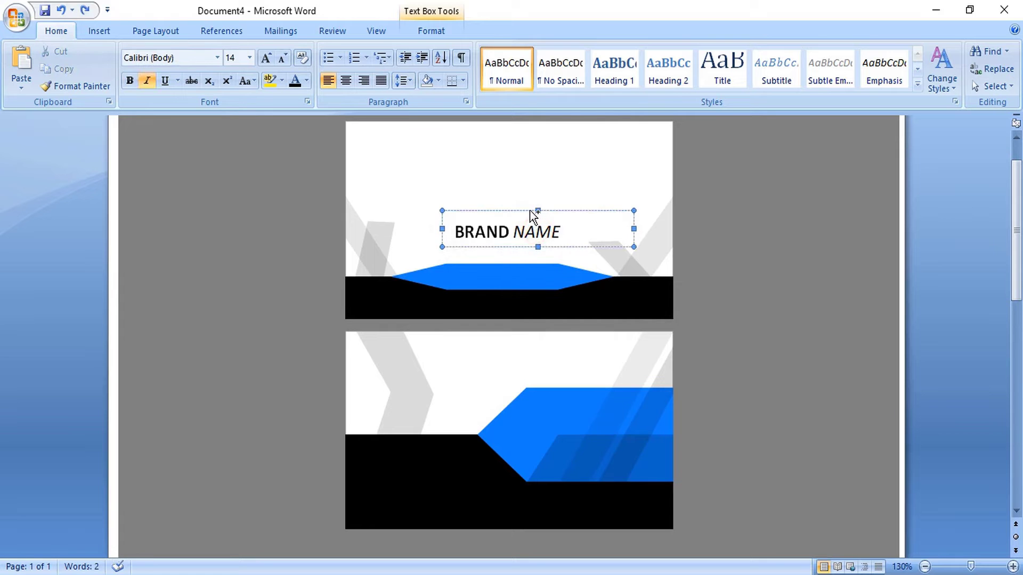
- Duplicate the heading box below it and change its text to 'COMPANY SLOGAN'
{"action": "left_click_drag", "start_coordinate": [533, 215], "coordinate": [527, 236]}
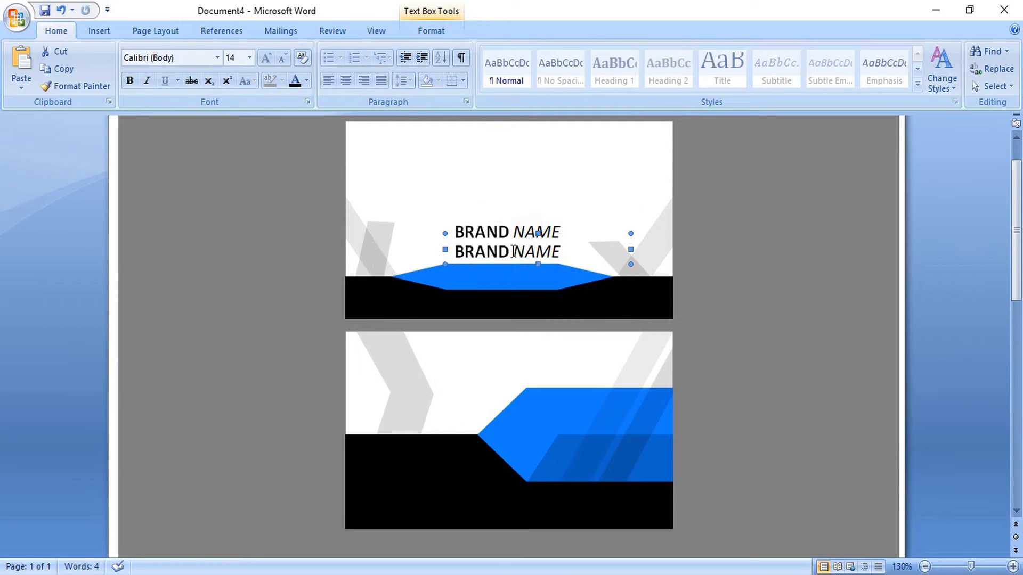
{"action": "left_click_drag", "start_coordinate": [457, 249], "coordinate": [544, 252]}
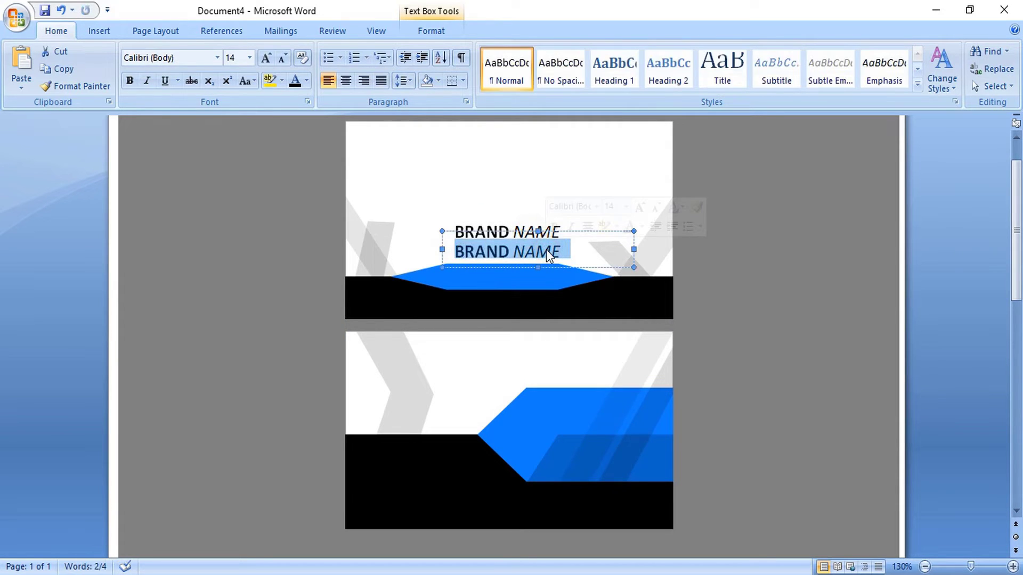
{"action": "type", "text": "COMPANY SLOGA"}
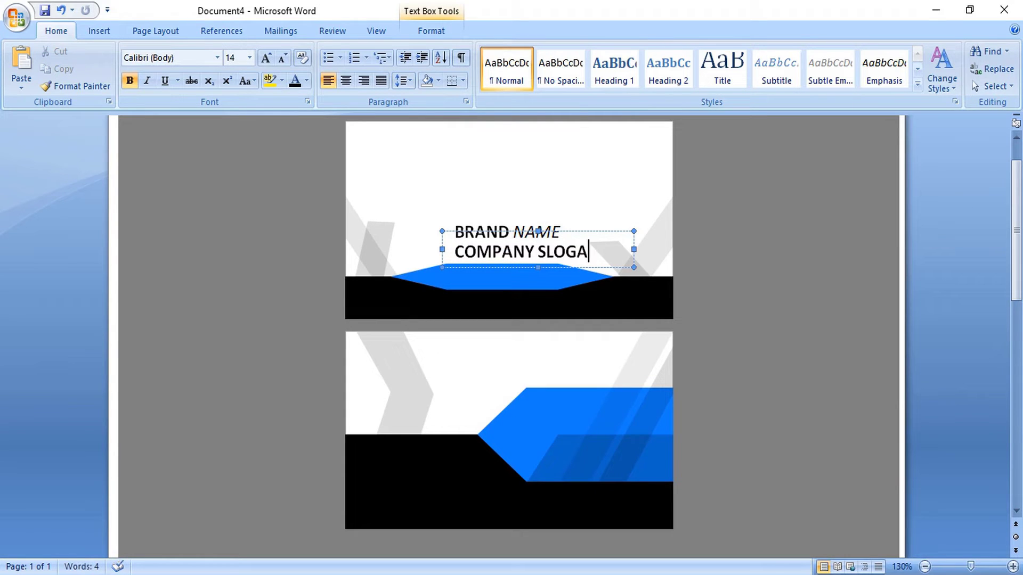
{"action": "type", "text": "N"}
- Set the 'COMPANY SLOGAN' line to 6 pt
{"action": "left_click_drag", "start_coordinate": [607, 252], "coordinate": [453, 252]}
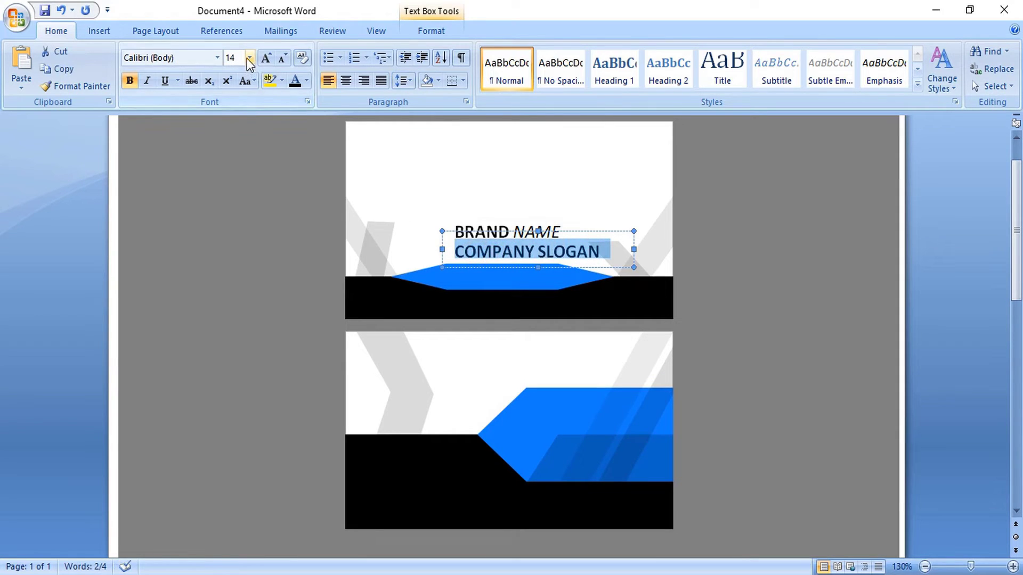
{"action": "left_click", "coordinate": [249, 58]}
{"action": "left_click", "coordinate": [234, 80]}
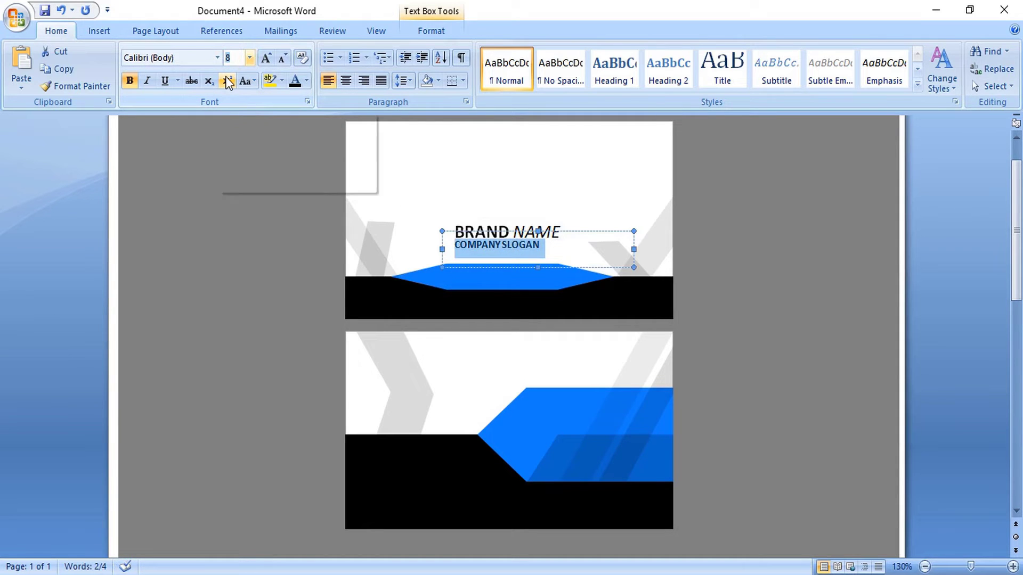
{"action": "key", "text": "ctrl+shift+p"}
{"action": "type", "text": "6"}
{"action": "key", "text": "Return"}
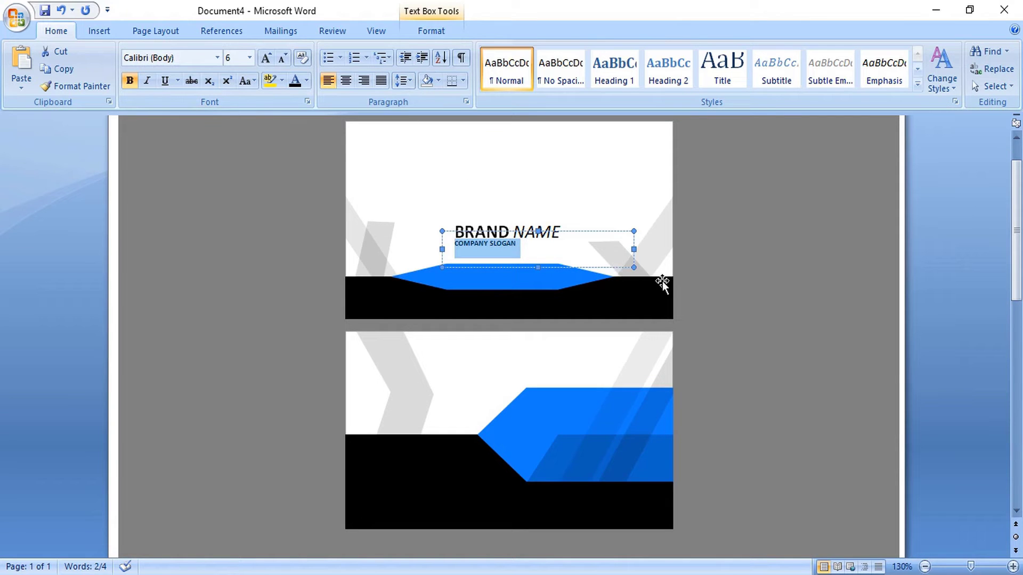
- Move the slogan box right so it is centred under 'BRAND NAME'
{"action": "left_click", "coordinate": [710, 296]}
{"action": "left_click", "coordinate": [500, 246]}
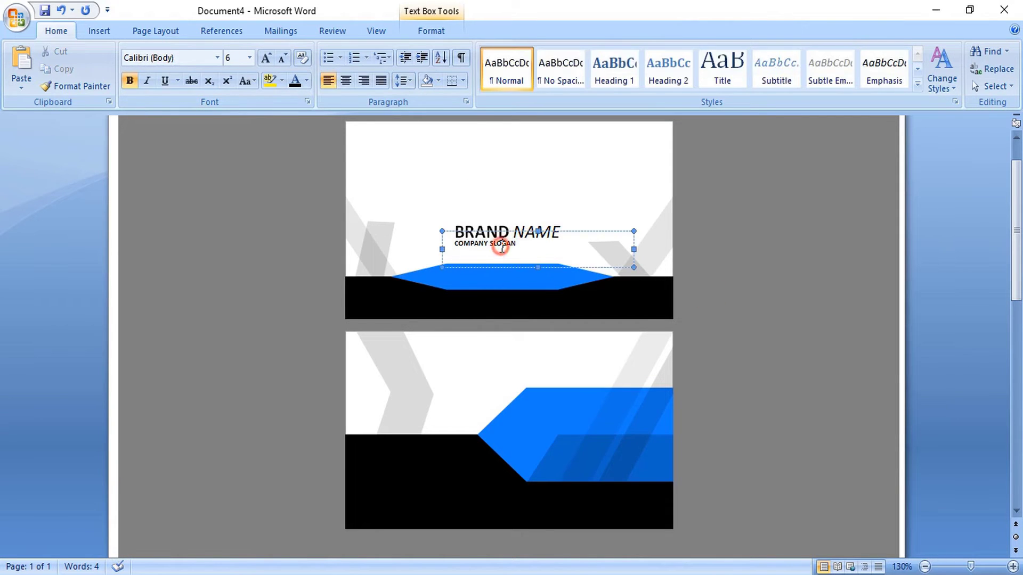
{"action": "left_click_drag", "start_coordinate": [562, 240], "coordinate": [573, 231]}
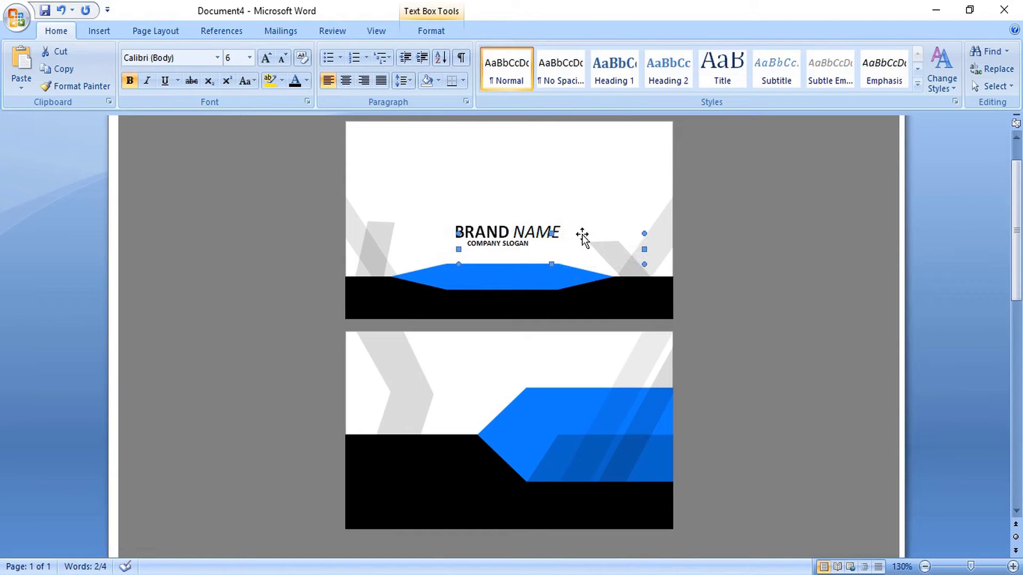
{"action": "left_click_drag", "start_coordinate": [641, 249], "coordinate": [505, 255]}
{"action": "key", "text": "ctrl+Right"}
{"action": "key", "text": "ctrl+Right"}
{"action": "key", "text": "ctrl+Right"}
{"action": "key", "text": "ctrl+Right"}
{"action": "key", "text": "ctrl+Right"}
{"action": "key", "text": "ctrl+Right"}
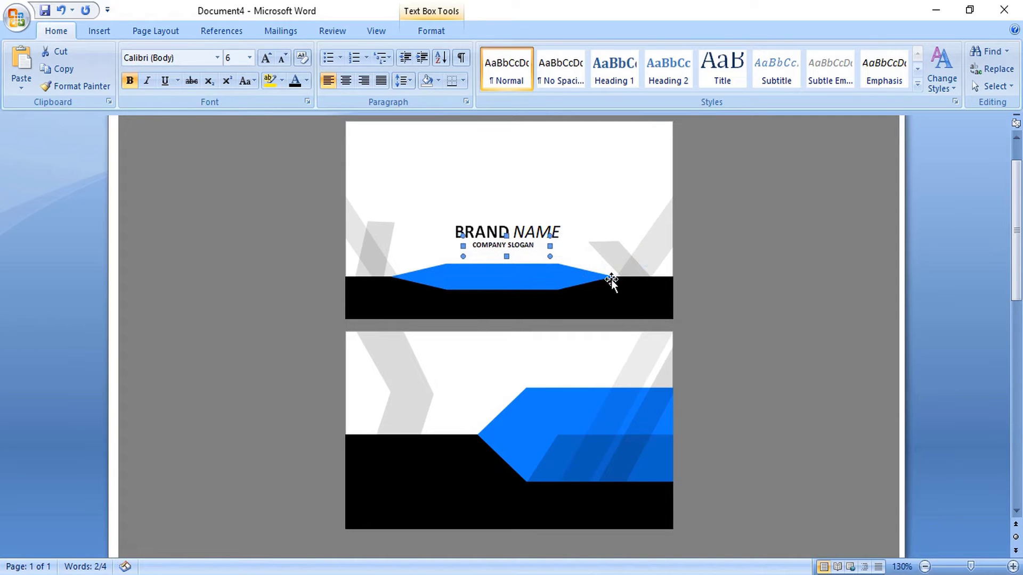
{"action": "left_click", "coordinate": [754, 318]}
- Copy the heading onto the blue banner at 12 pt and retype it as 'DESIGN BRAND IDEA'
{"action": "left_click", "coordinate": [521, 216]}
{"action": "left_click_drag", "start_coordinate": [522, 215], "coordinate": [420, 282]}
{"action": "left_click", "coordinate": [250, 57]}
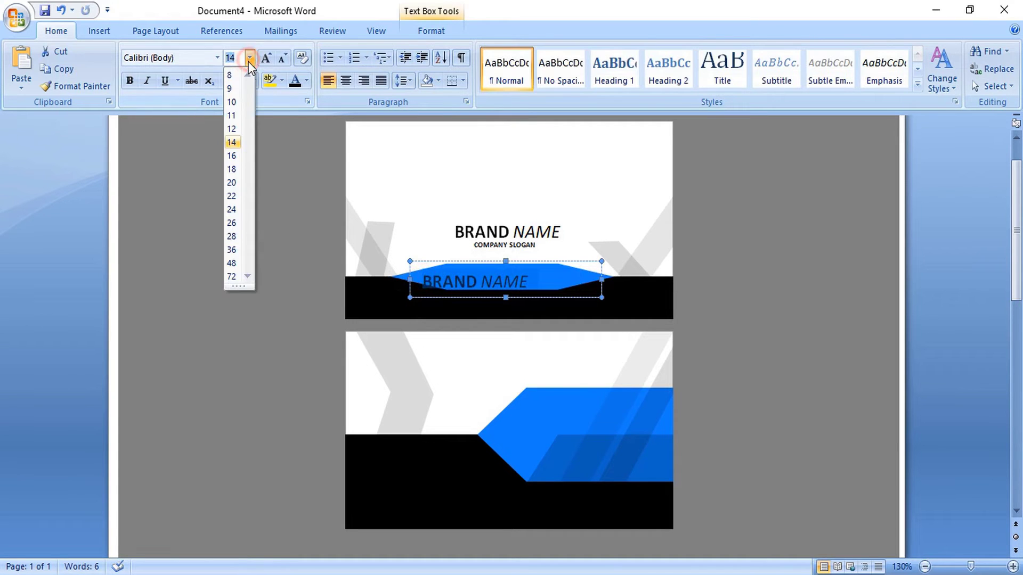
{"action": "left_click", "coordinate": [232, 129]}
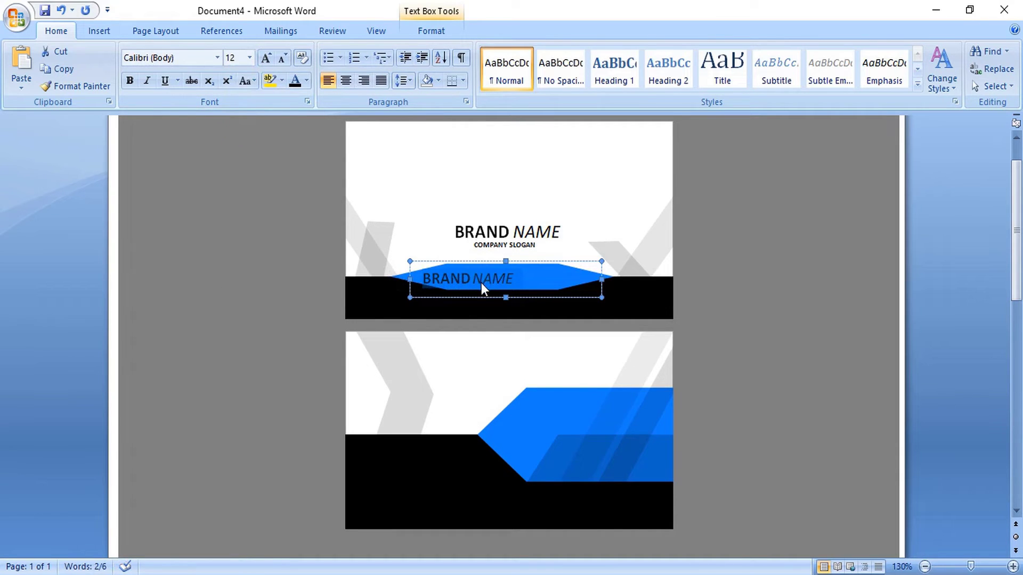
{"action": "left_click_drag", "start_coordinate": [418, 278], "coordinate": [559, 281]}
{"action": "type", "text": "DES"}
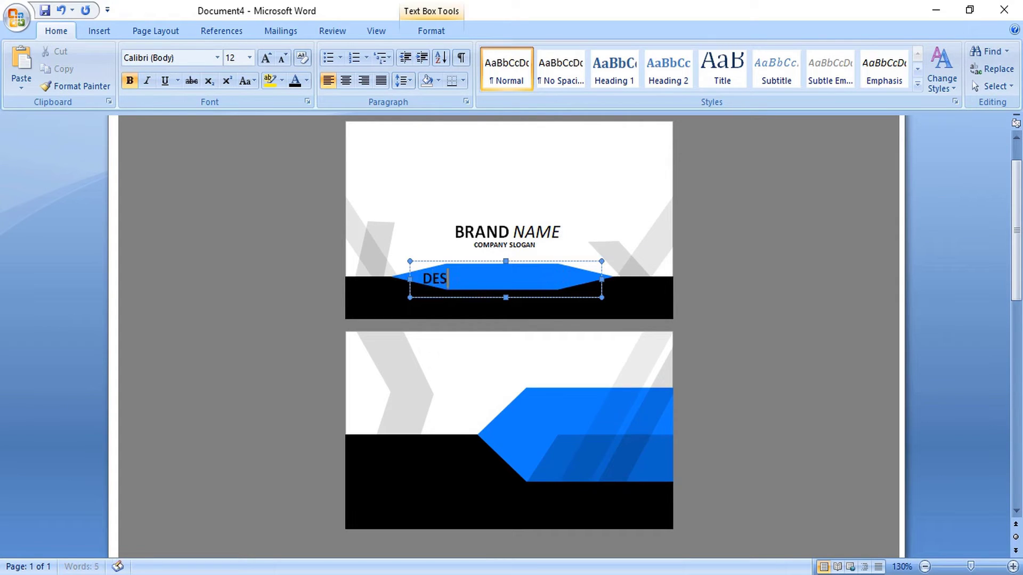
{"action": "type", "text": "IGN BRAND I"}
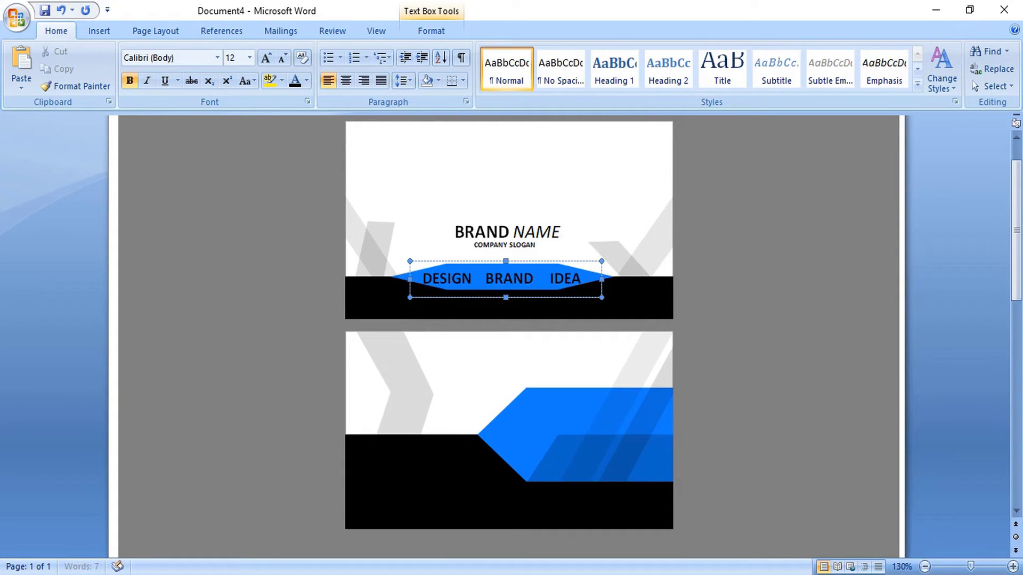
- Make the banner text white, bold and 10 pt
{"action": "key", "text": "ctrl+a"}
{"action": "left_click", "coordinate": [307, 81]}
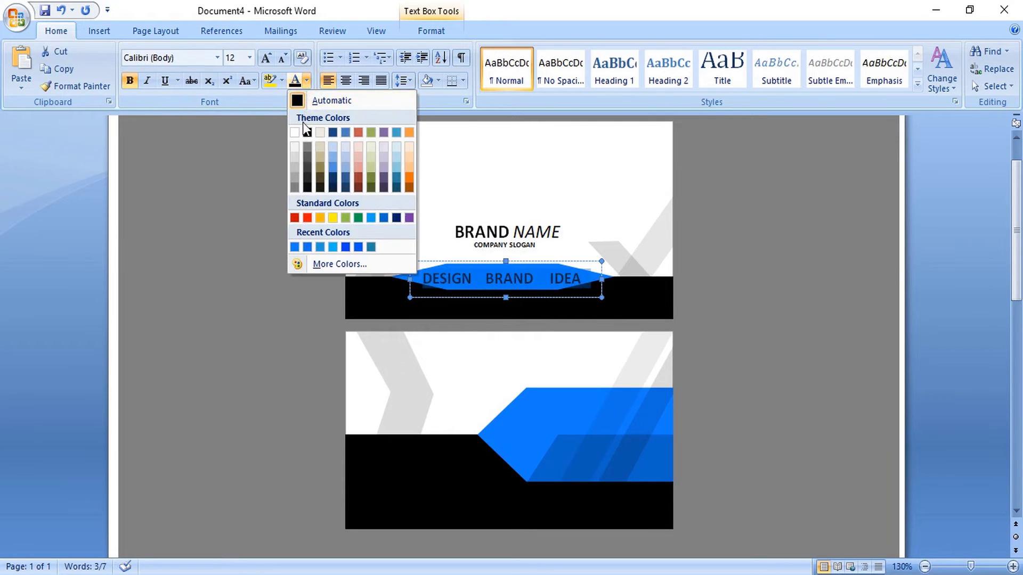
{"action": "left_click", "coordinate": [297, 130]}
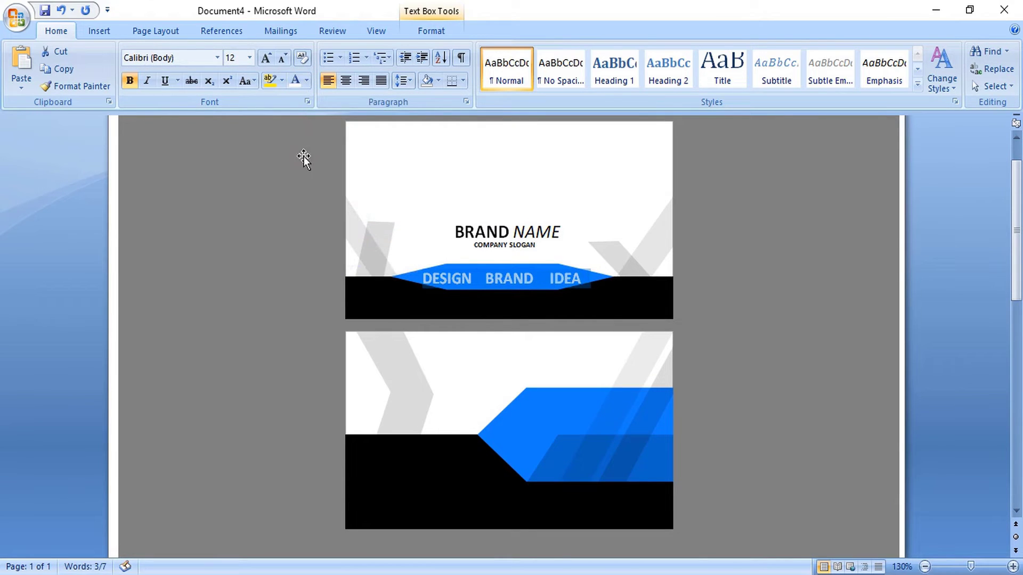
{"action": "left_click", "coordinate": [130, 81]}
{"action": "left_click", "coordinate": [130, 82]}
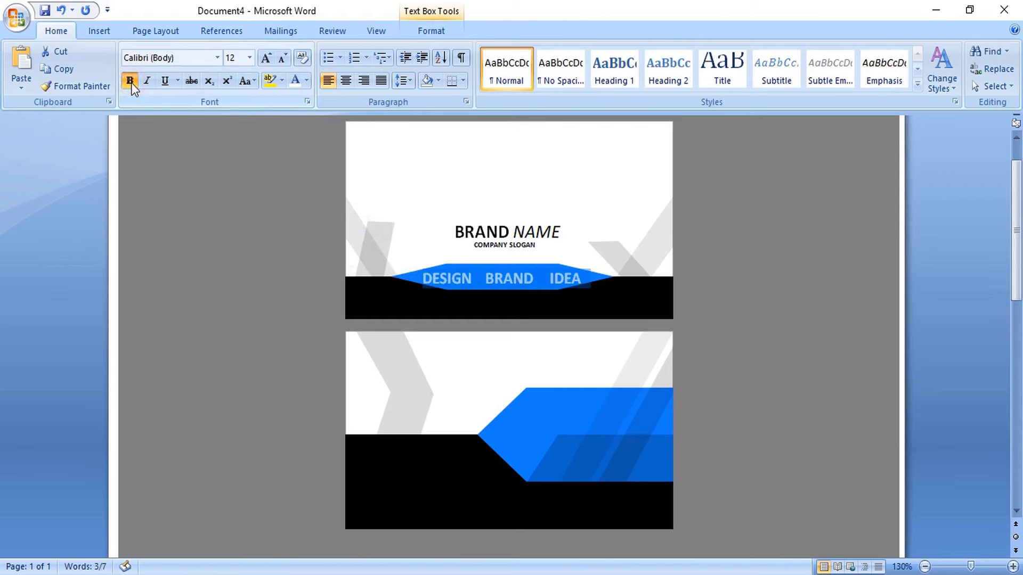
{"action": "left_click", "coordinate": [250, 59]}
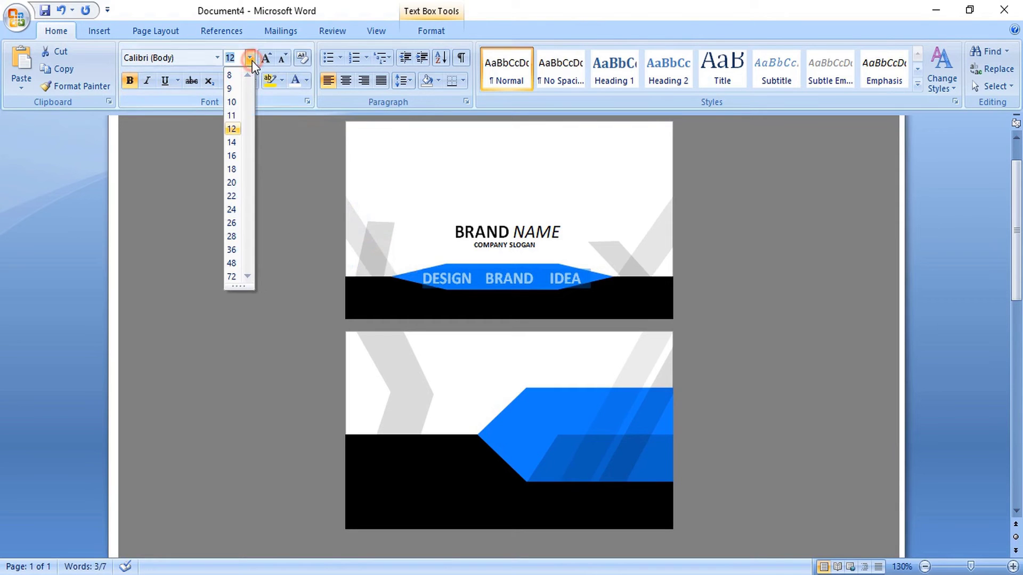
{"action": "left_click", "coordinate": [233, 103]}
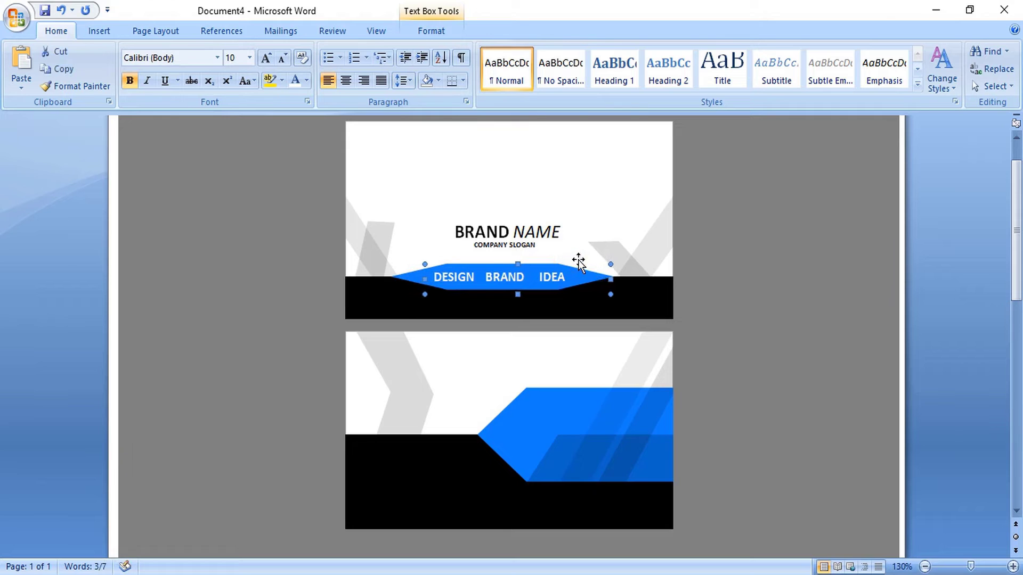
{"action": "scroll", "coordinate": [500, 413], "scroll_direction": "up", "scroll_amount": 4}
- Insert vertical bars so the banner reads 'DESIGN | BRAND | IDEA'
{"action": "left_click", "coordinate": [499, 413]}
{"action": "type", "text": "|"}
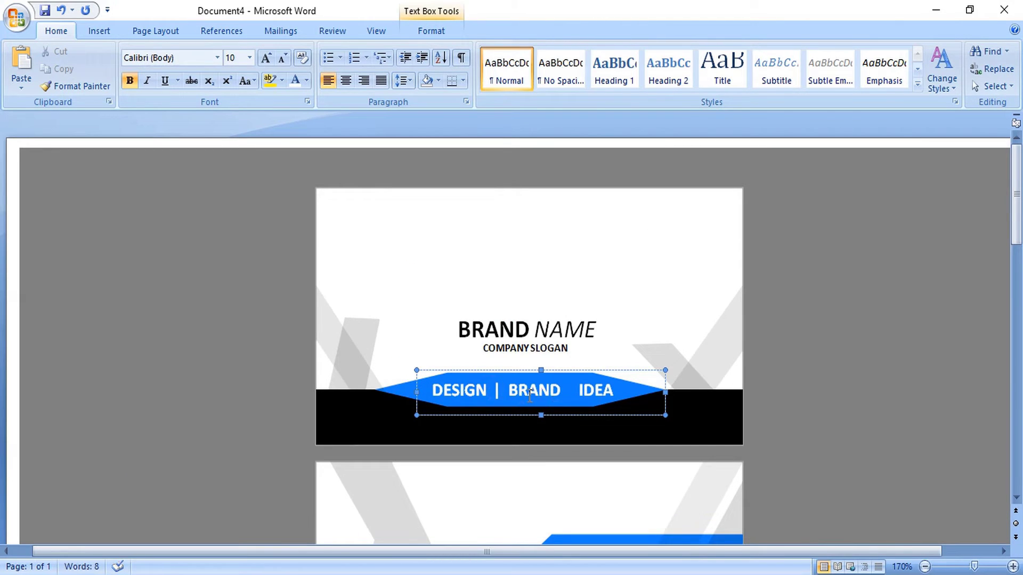
{"action": "key", "text": "Delete"}
{"action": "left_click", "coordinate": [573, 390]}
{"action": "type", "text": "|"}
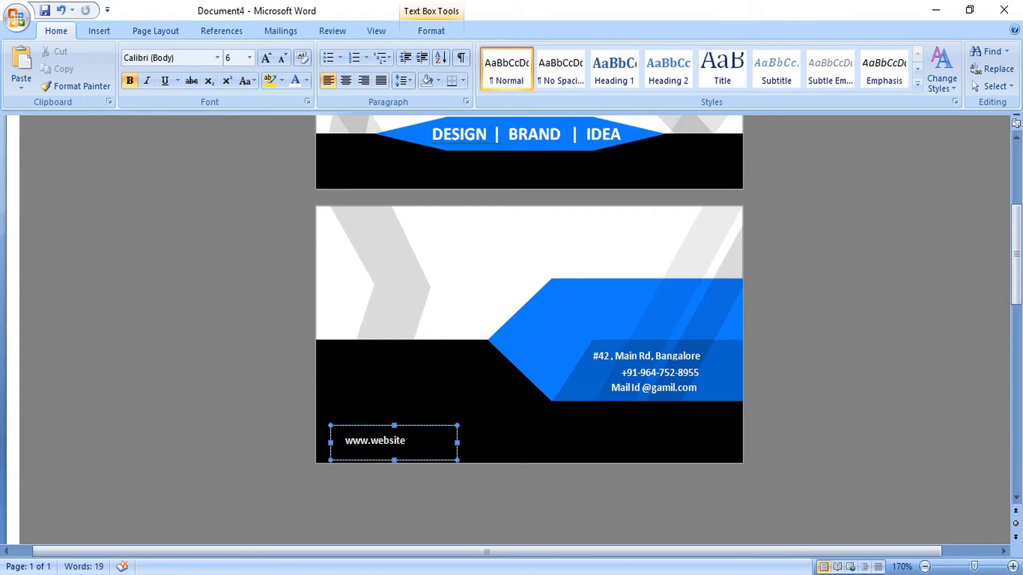
- Finish the '.com' address and insert the QR-search, location-pin, envelope and phone icon pictures
{"action": "type", "text": ".com"}
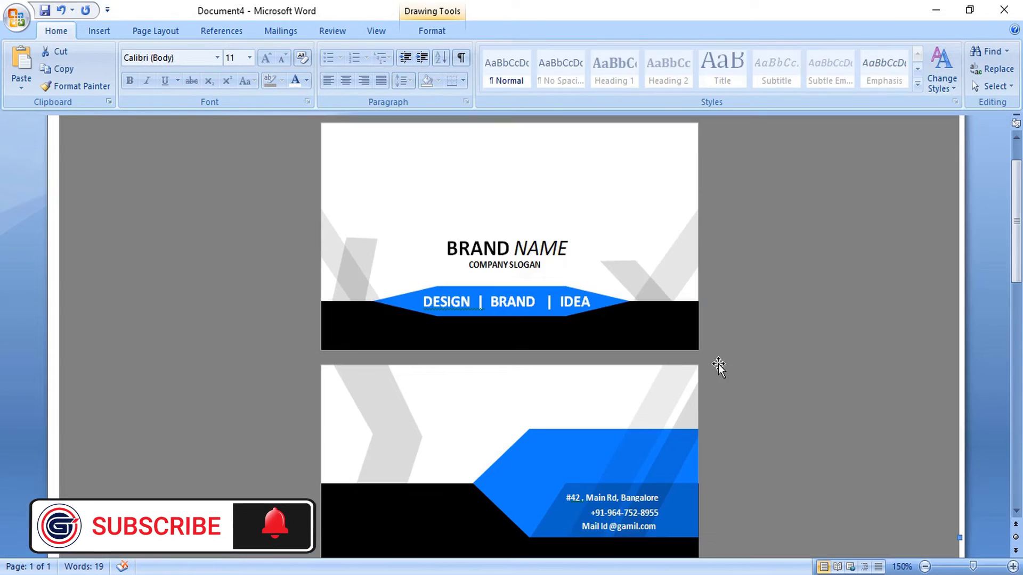
{"action": "left_click", "coordinate": [98, 30]}
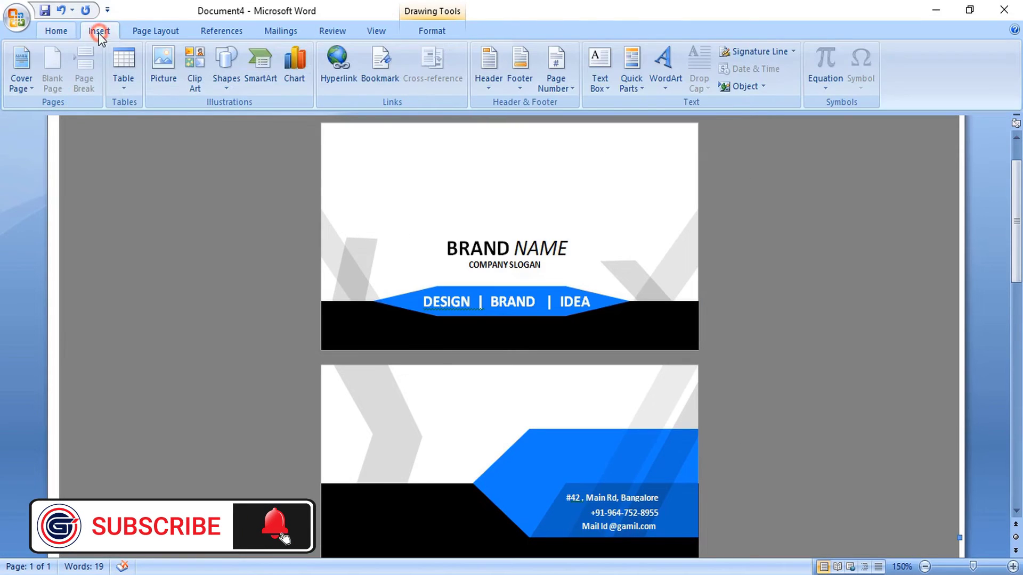
{"action": "left_click", "coordinate": [164, 65]}
{"action": "left_click", "coordinate": [584, 126]}
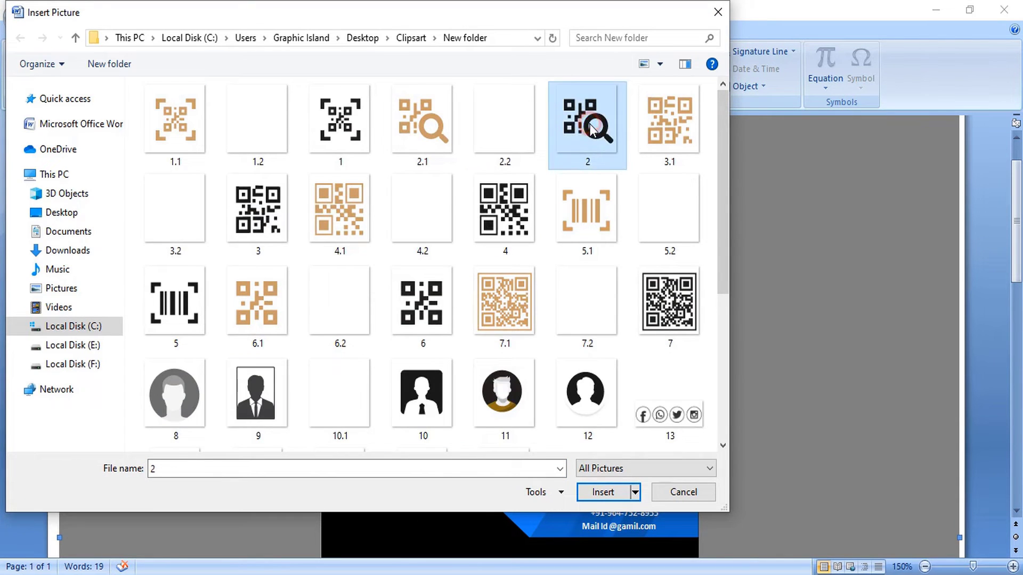
{"action": "scroll", "coordinate": [533, 243], "scroll_direction": "down", "scroll_amount": 5}
{"action": "left_click", "coordinate": [498, 216], "text": "ctrl"}
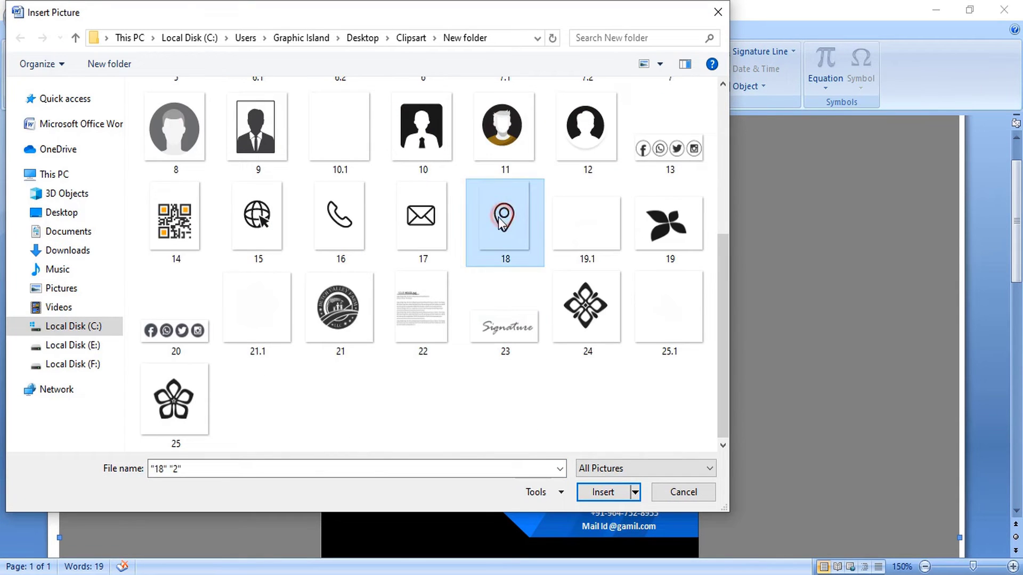
{"action": "left_click", "coordinate": [431, 229], "text": "ctrl"}
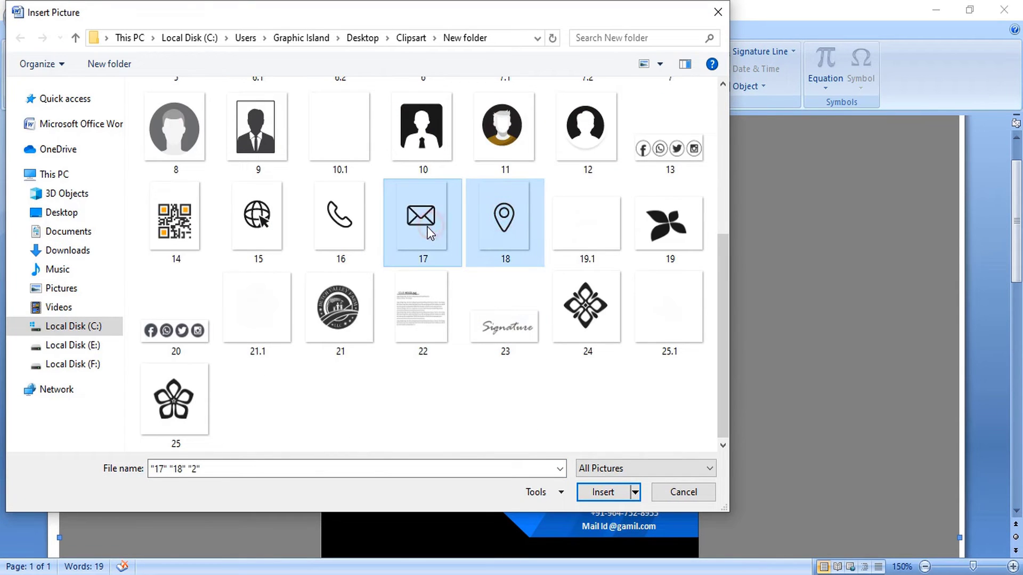
{"action": "left_click", "coordinate": [345, 228], "text": "ctrl"}
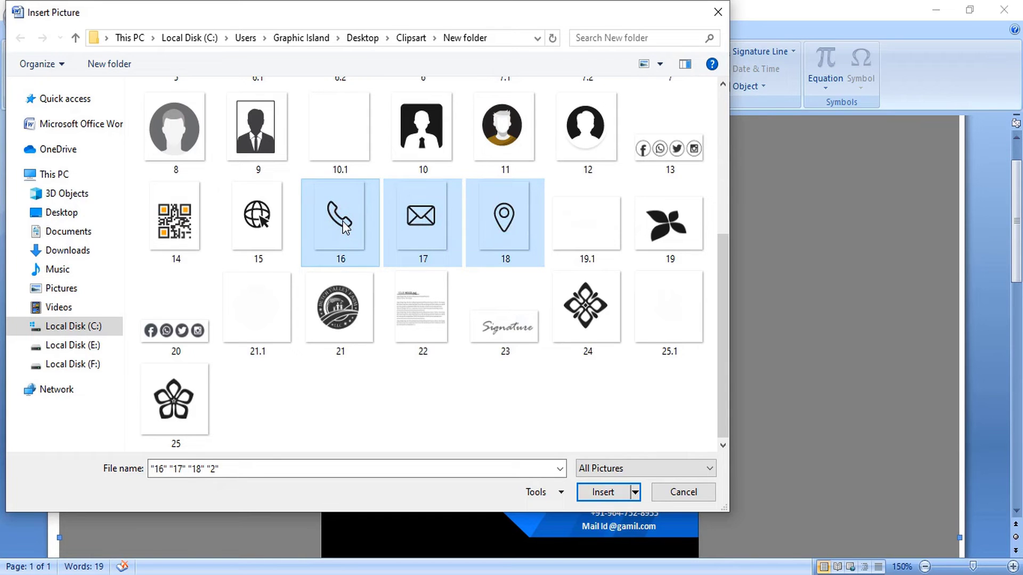
{"action": "left_click", "coordinate": [608, 492]}
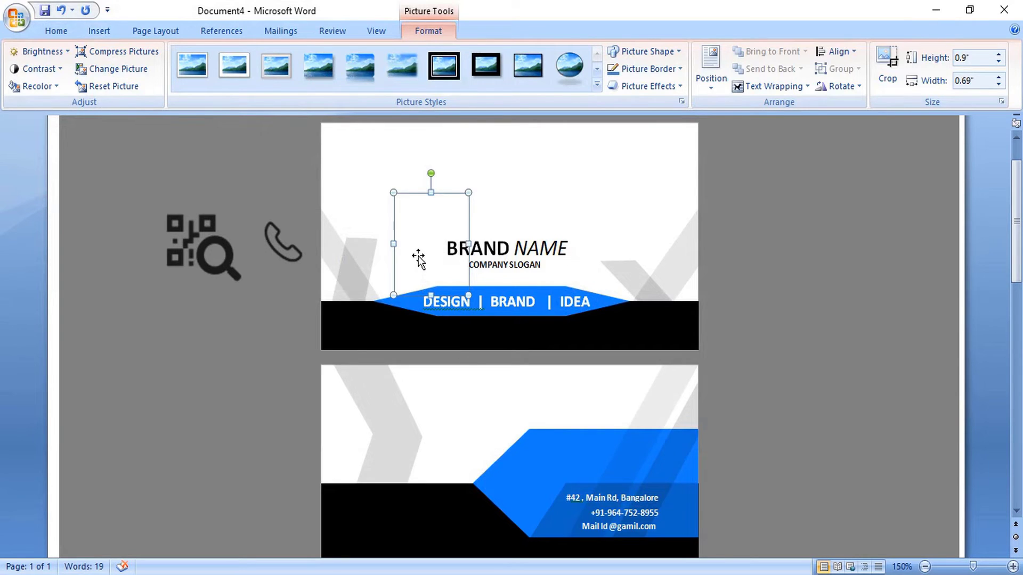
- Float the location pin, QR and envelope icons in front of text; move pin and envelope left
{"action": "left_click", "coordinate": [802, 85]}
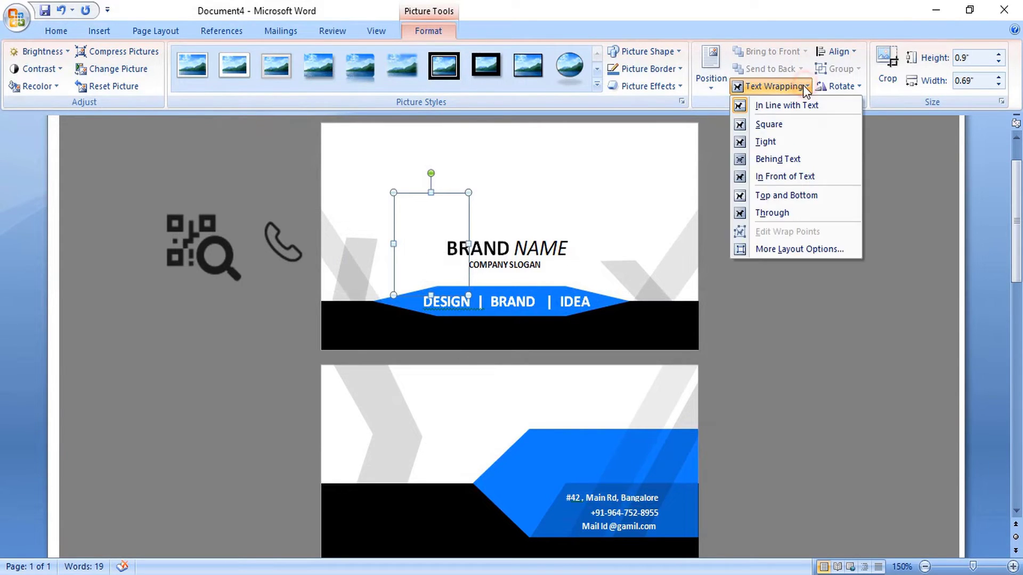
{"action": "left_click", "coordinate": [785, 177]}
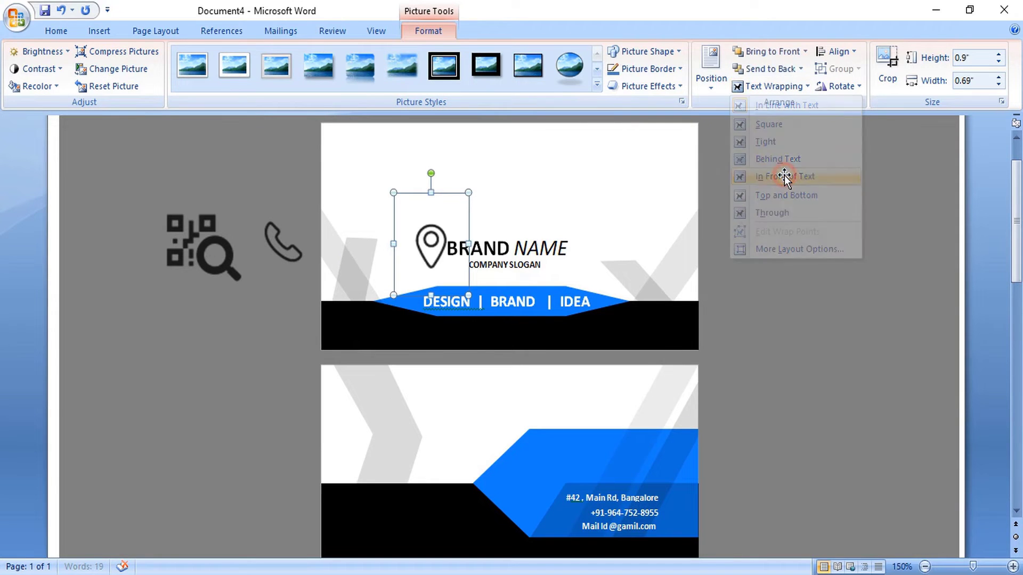
{"action": "left_click_drag", "start_coordinate": [435, 261], "coordinate": [248, 405]}
{"action": "left_click", "coordinate": [213, 248]}
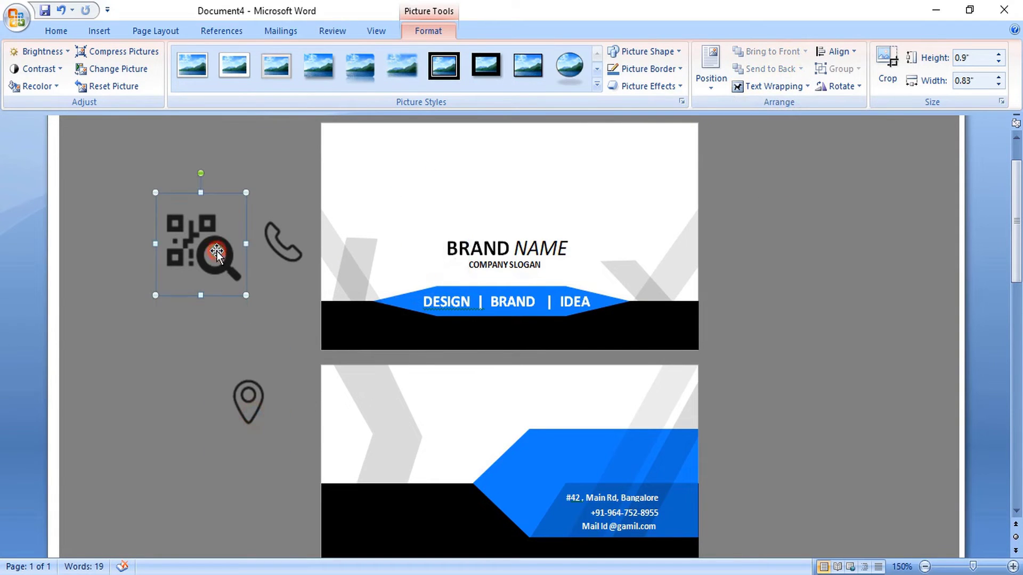
{"action": "left_click", "coordinate": [775, 86]}
{"action": "left_click", "coordinate": [797, 180]}
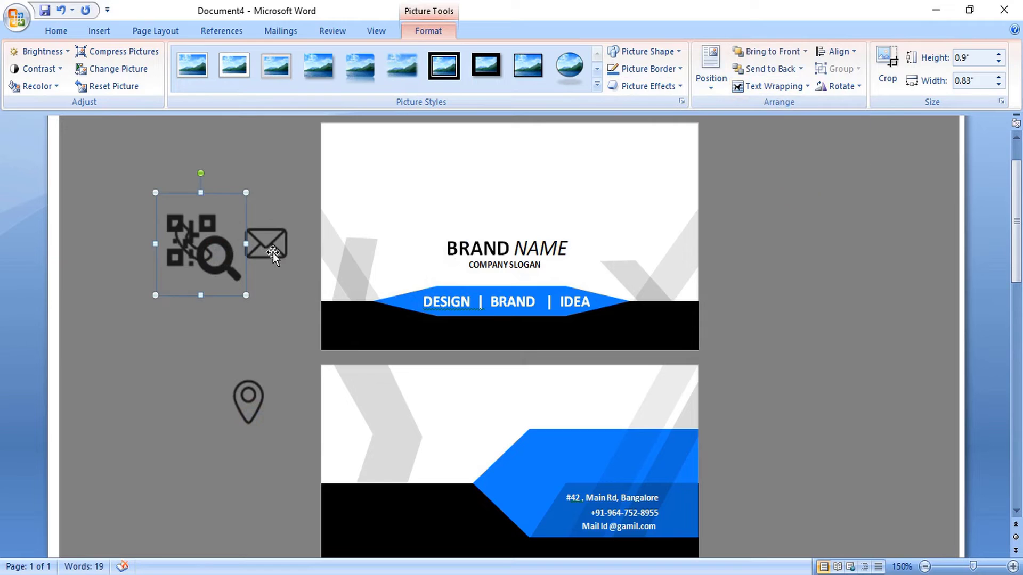
{"action": "left_click", "coordinate": [266, 244]}
{"action": "left_click", "coordinate": [775, 86]}
{"action": "left_click", "coordinate": [784, 176]}
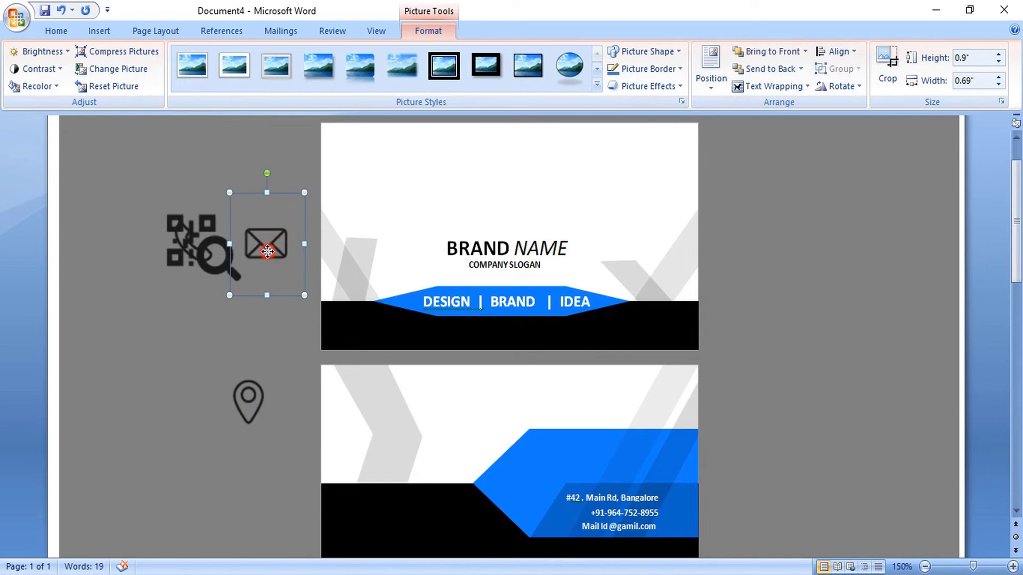
{"action": "left_click_drag", "start_coordinate": [269, 242], "coordinate": [171, 366]}
- Move the QR icon down-right and set the QR and phone icons to In Front of Text
{"action": "left_click_drag", "start_coordinate": [216, 269], "coordinate": [271, 338]}
{"action": "left_click", "coordinate": [775, 86]}
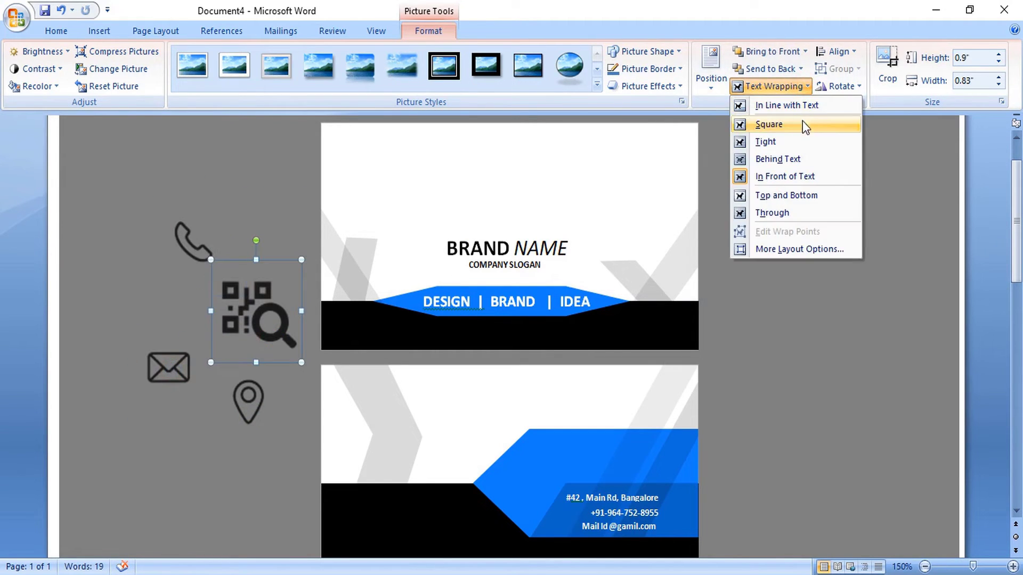
{"action": "left_click", "coordinate": [784, 178]}
{"action": "left_click", "coordinate": [192, 242]}
{"action": "left_click", "coordinate": [785, 87]}
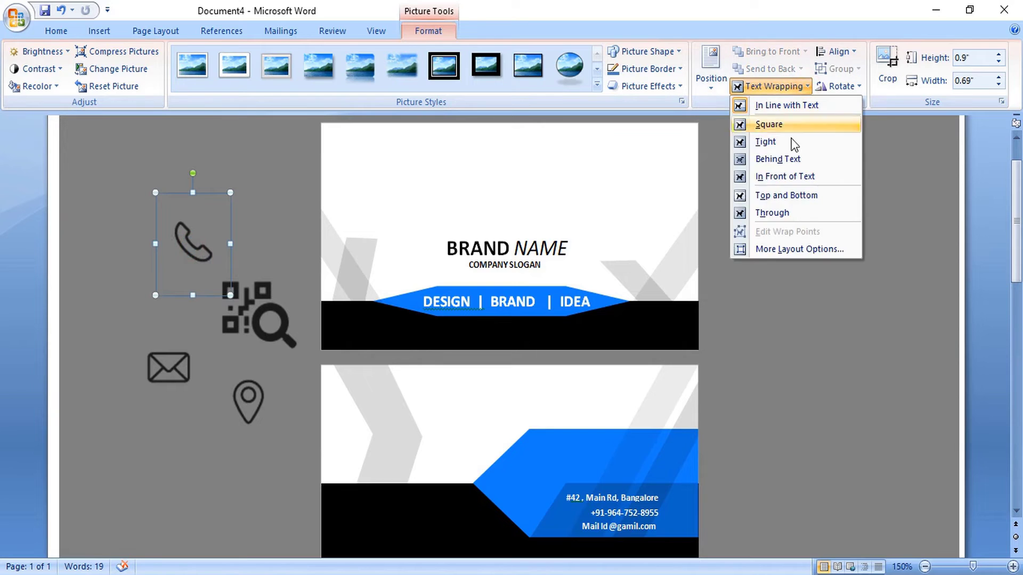
{"action": "left_click", "coordinate": [793, 175]}
{"action": "left_click", "coordinate": [280, 221]}
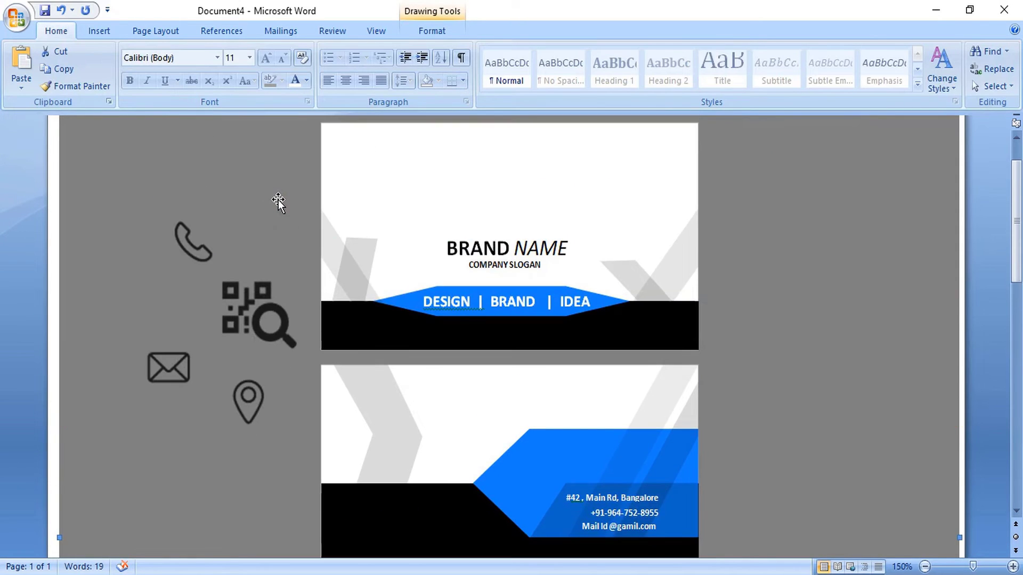
- Draw a small perfect circle on the back card's blue band beside the address
{"action": "scroll", "coordinate": [374, 267], "scroll_direction": "down", "scroll_amount": 2}
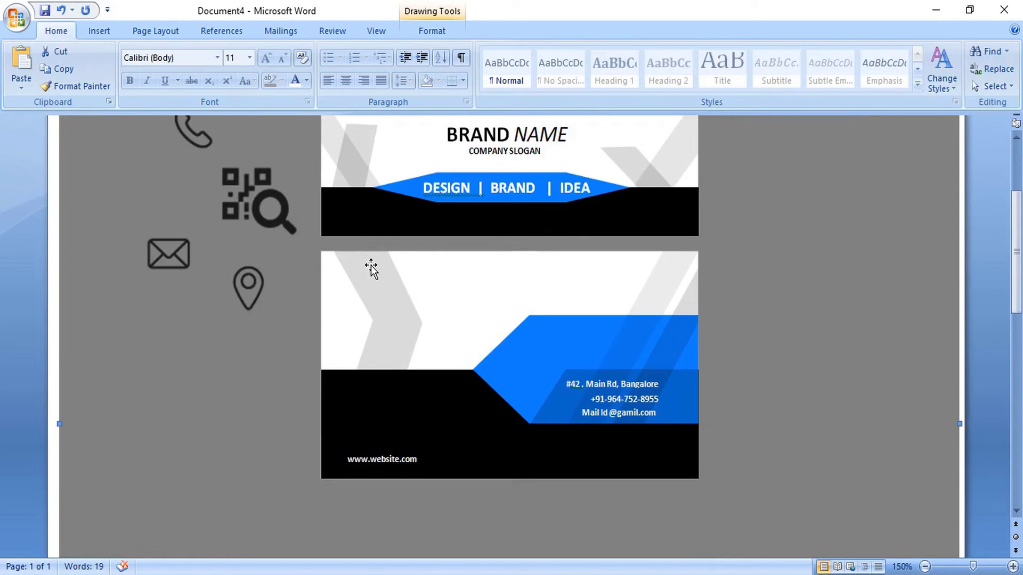
{"action": "left_click", "coordinate": [101, 32]}
{"action": "left_click", "coordinate": [230, 65]}
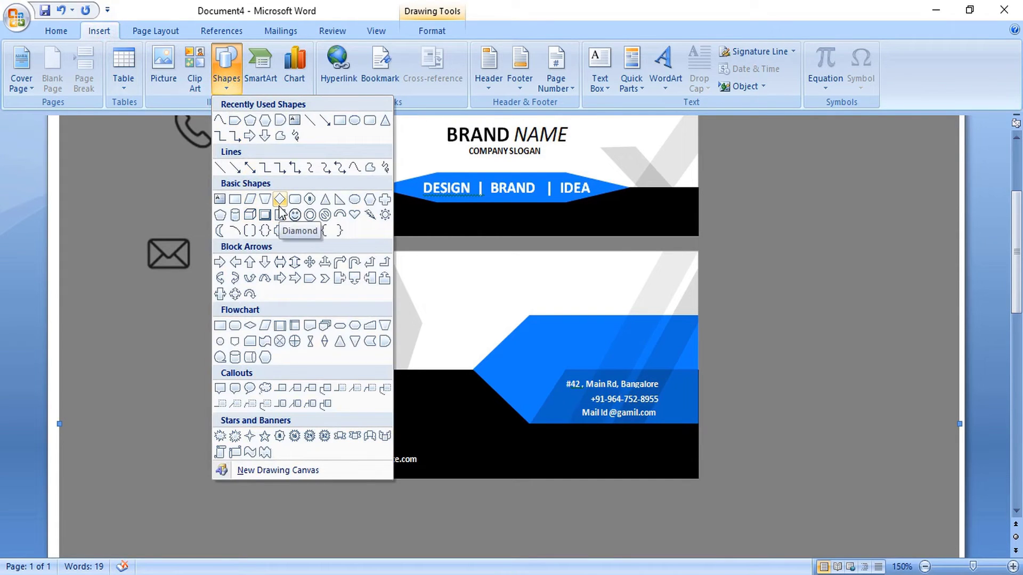
{"action": "left_click", "coordinate": [354, 120]}
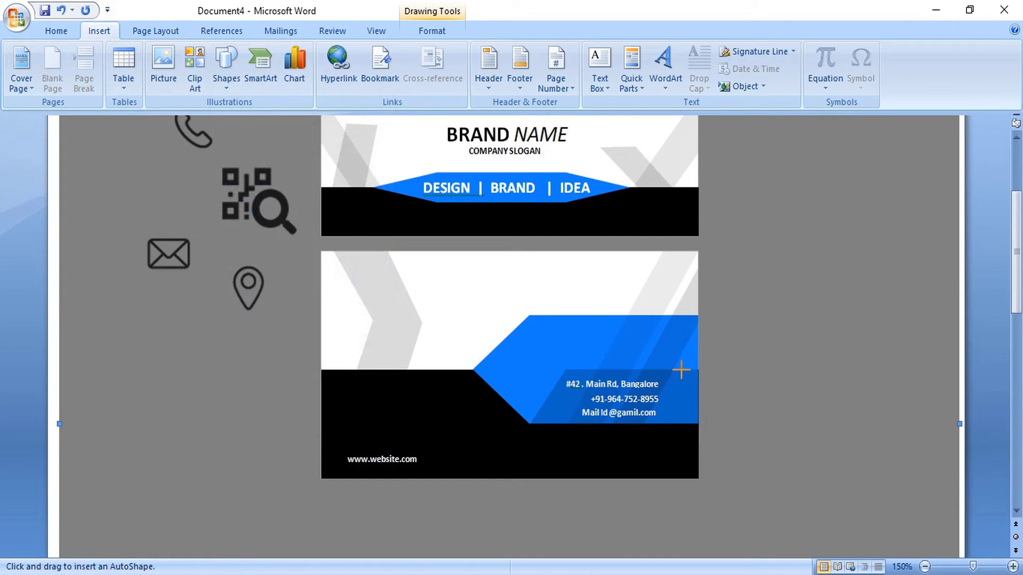
{"action": "key", "text": "shift"}
{"action": "mouse_move", "coordinate": [671, 341]}
{"action": "left_mouse_down"}
{"action": "mouse_move", "coordinate": [691, 368]}
{"action": "mouse_move", "coordinate": [678, 346]}
{"action": "mouse_move", "coordinate": [663, 352]}
{"action": "left_mouse_up"}
- Format the circle with no fill and a white 1 pt outline
{"action": "right_click", "coordinate": [670, 356]}
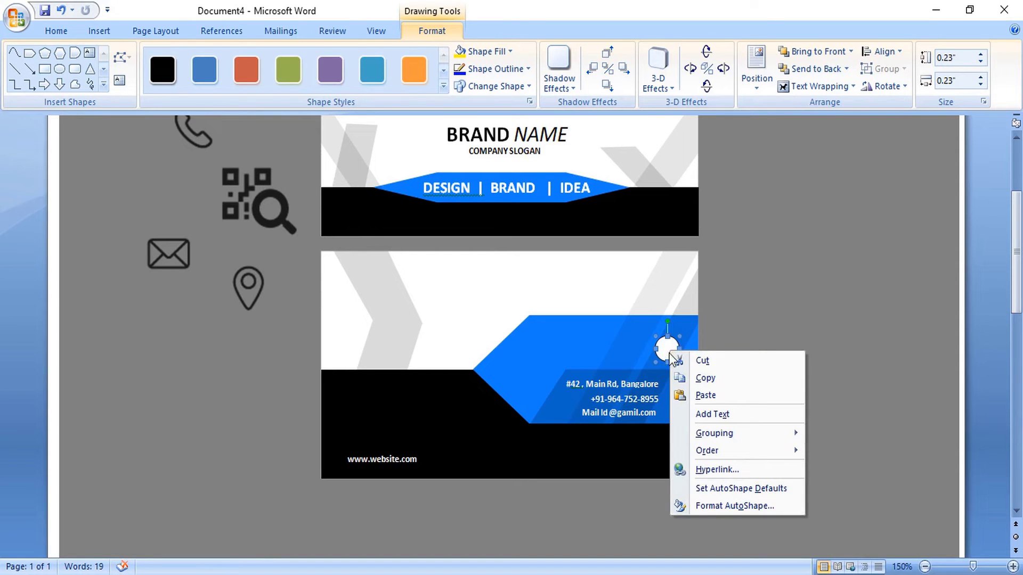
{"action": "left_click", "coordinate": [714, 506]}
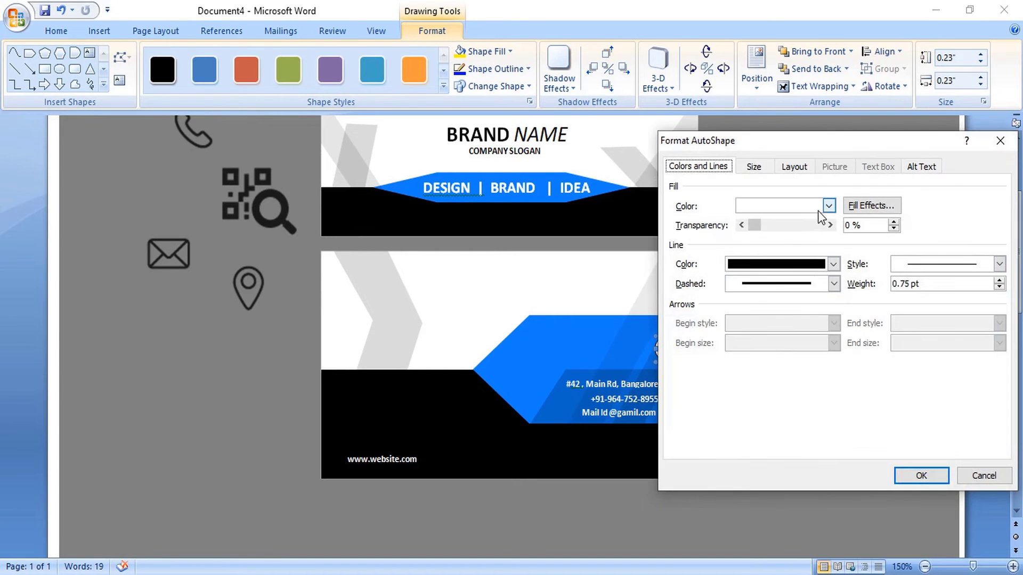
{"action": "left_click", "coordinate": [828, 205]}
{"action": "left_click", "coordinate": [747, 371]}
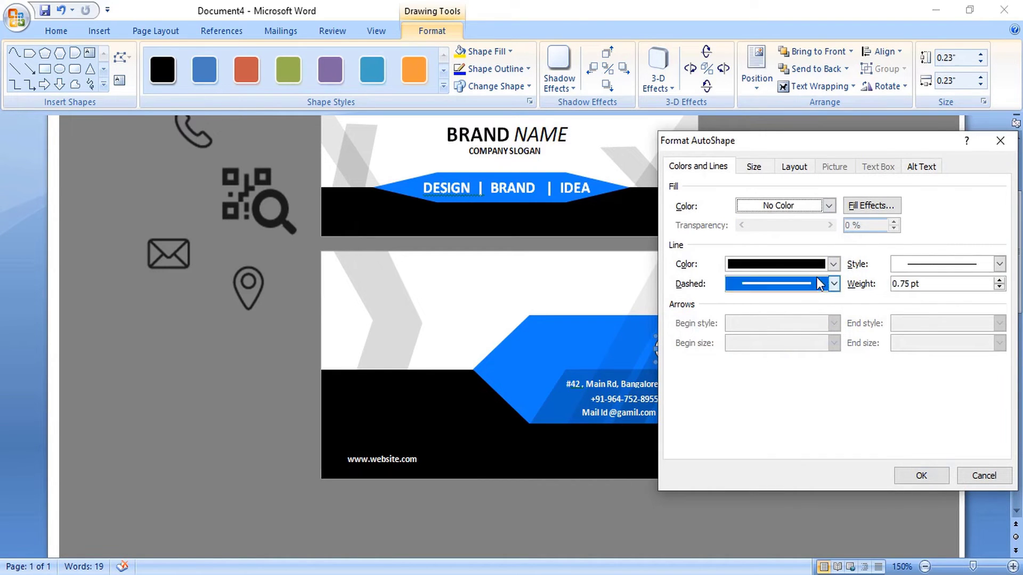
{"action": "left_click", "coordinate": [833, 264]}
{"action": "left_click", "coordinate": [734, 297]}
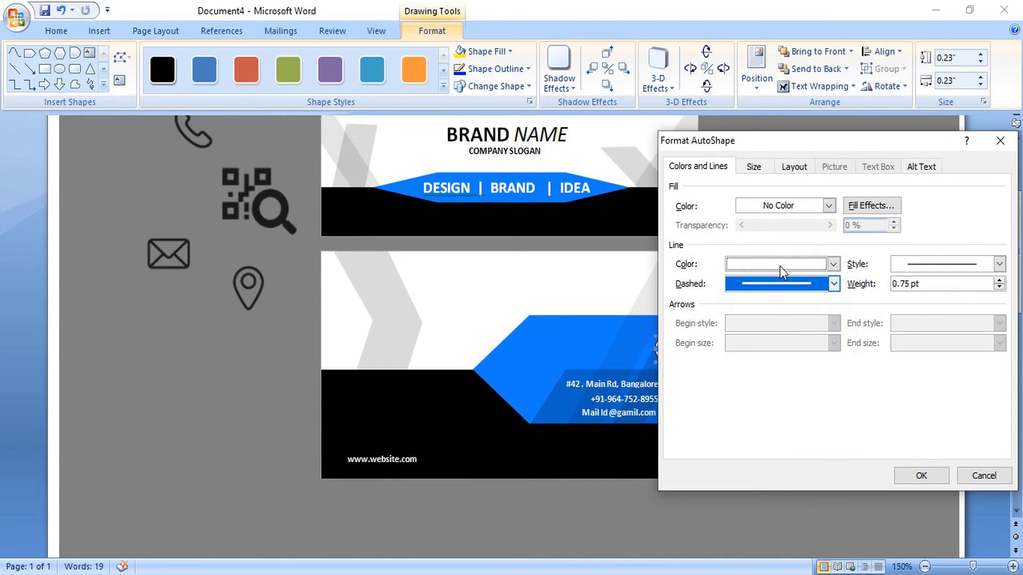
{"action": "left_click_drag", "start_coordinate": [803, 141], "coordinate": [713, 149]}
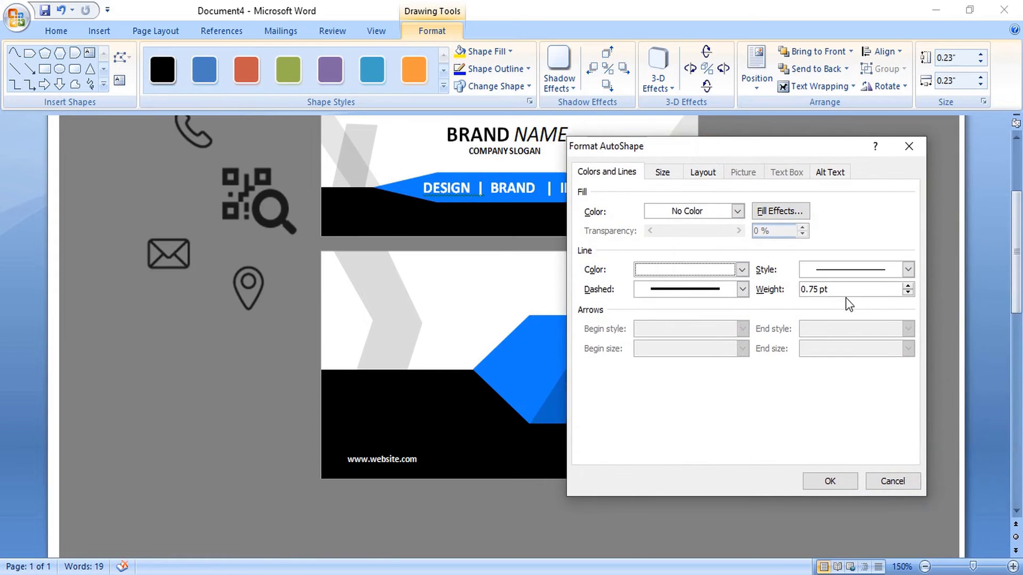
{"action": "left_click_drag", "start_coordinate": [838, 289], "coordinate": [791, 290]}
{"action": "type", "text": "1"}
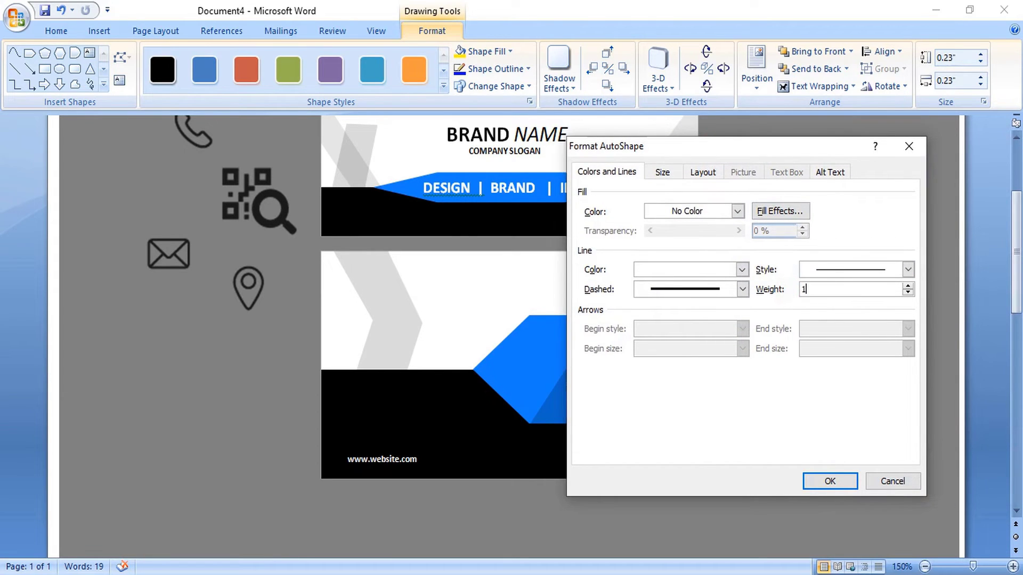
{"action": "left_click", "coordinate": [849, 479]}
- Nudge the phone-number text box up and copy the circle down to the phone row
{"action": "left_click", "coordinate": [641, 382]}
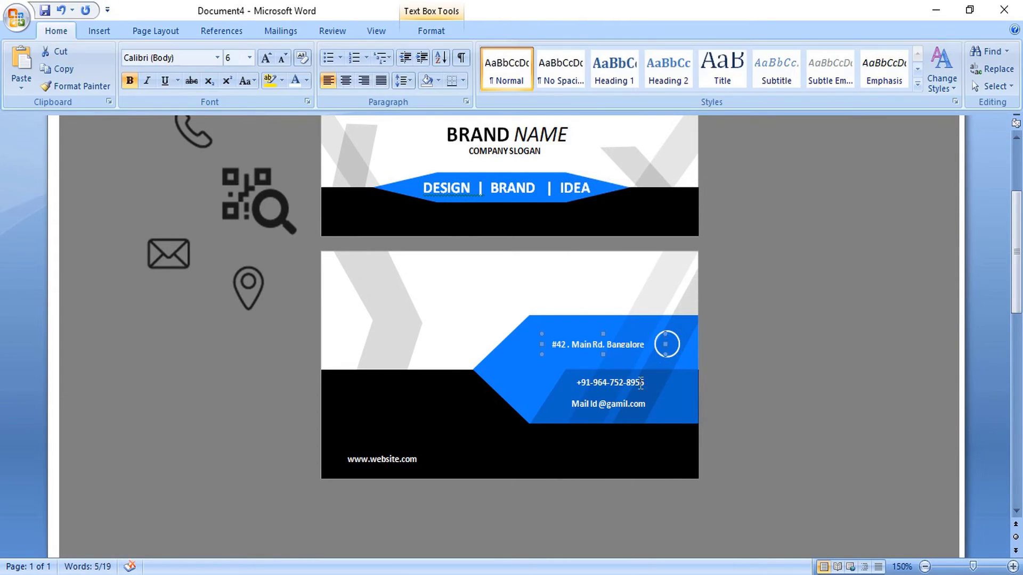
{"action": "left_click", "coordinate": [625, 384]}
{"action": "key", "text": "Up"}
{"action": "key", "text": "Up"}
{"action": "key", "text": "Up"}
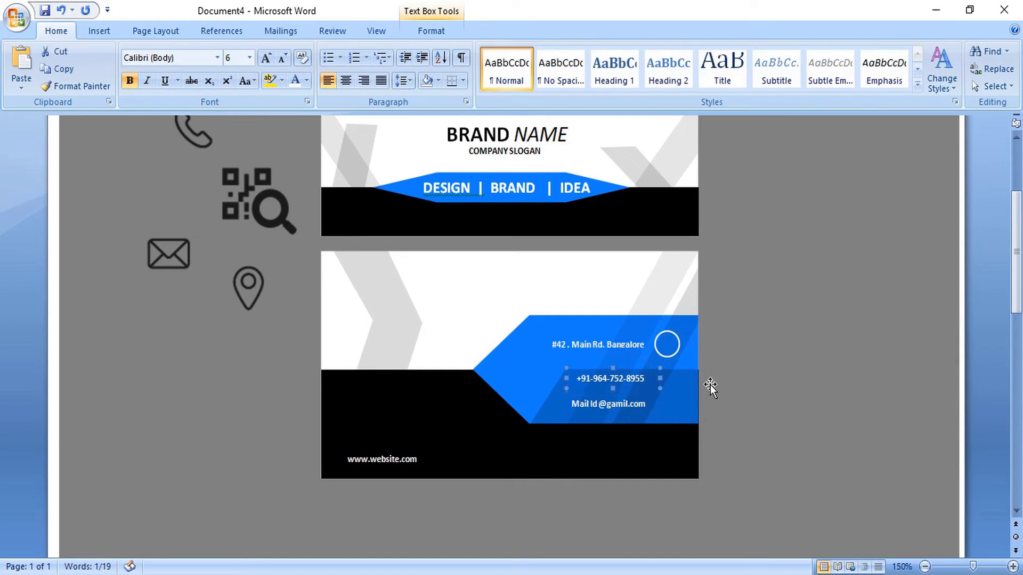
{"action": "left_click", "coordinate": [678, 410], "text": "ctrl"}
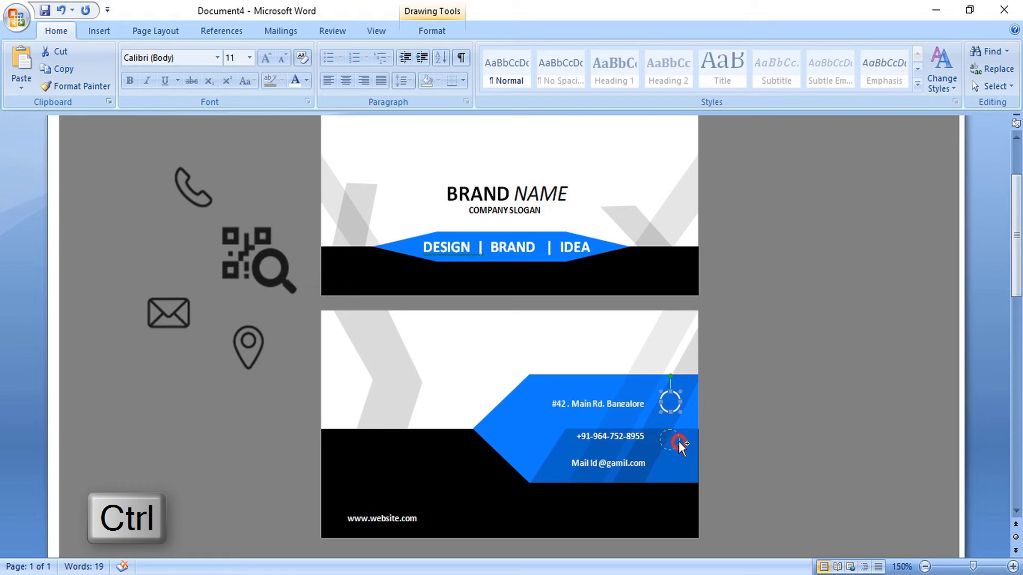
{"action": "left_click_drag", "start_coordinate": [679, 443], "coordinate": [677, 468]}
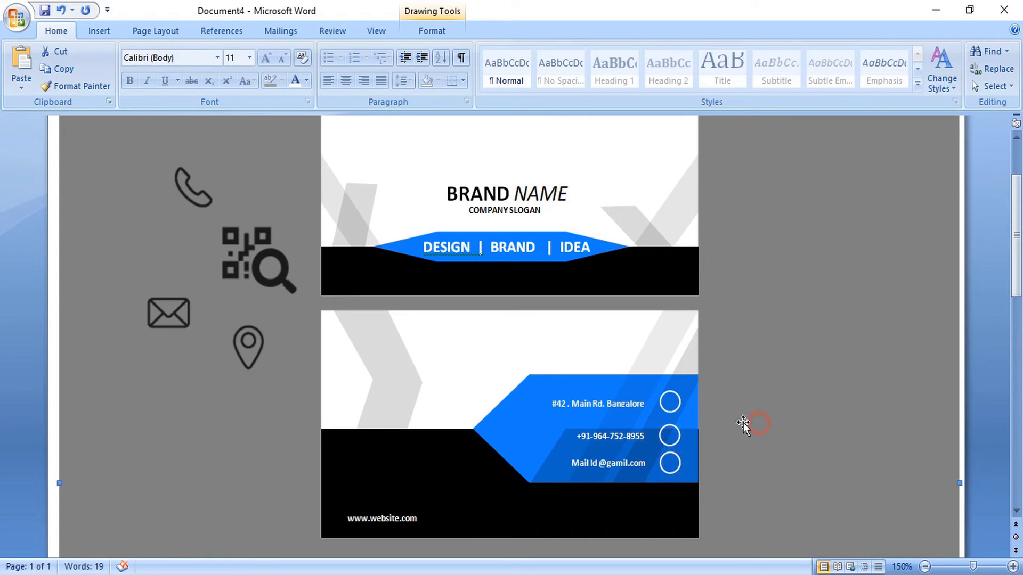
{"action": "left_click", "coordinate": [676, 429]}
- Draw a short vertical line between the first two circles
{"action": "left_click", "coordinate": [734, 427]}
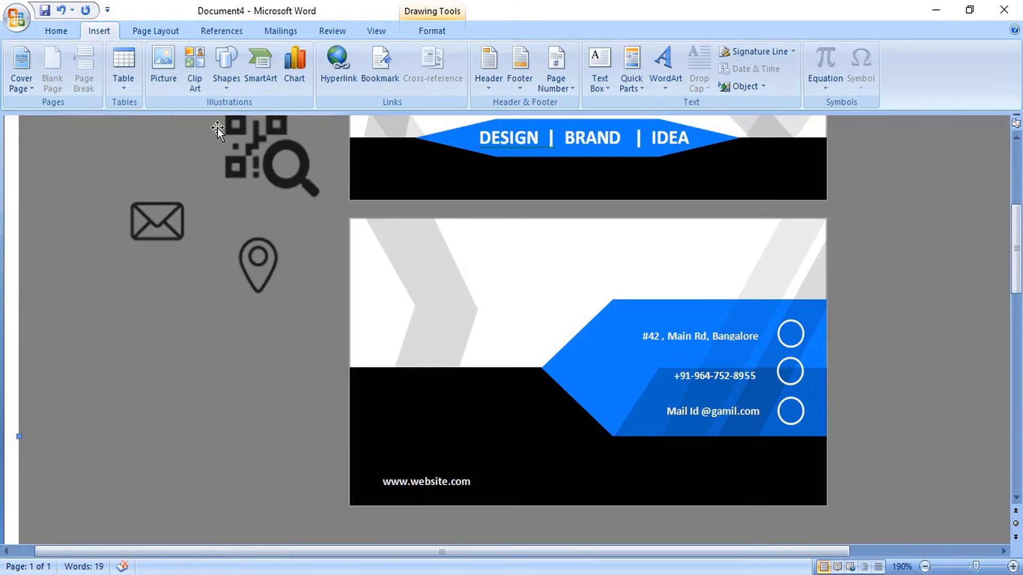
{"action": "left_click", "coordinate": [226, 67]}
{"action": "left_click", "coordinate": [309, 121]}
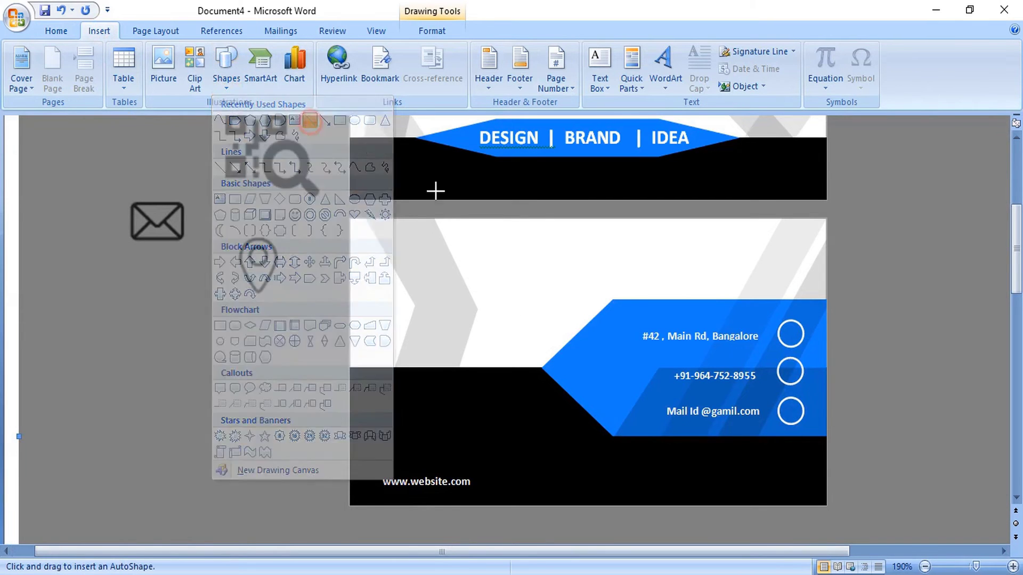
{"action": "left_click_drag", "start_coordinate": [790, 345], "coordinate": [791, 358]}
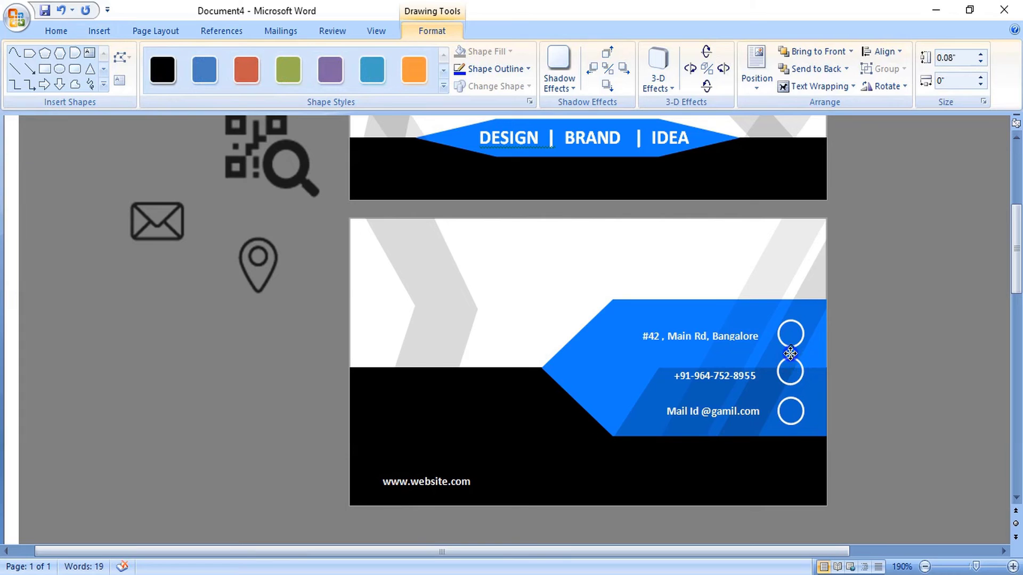
- Format the connecting line as white with a 1 pt weight
{"action": "right_click", "coordinate": [790, 353]}
{"action": "left_click", "coordinate": [833, 347]}
{"action": "left_click", "coordinate": [731, 267]}
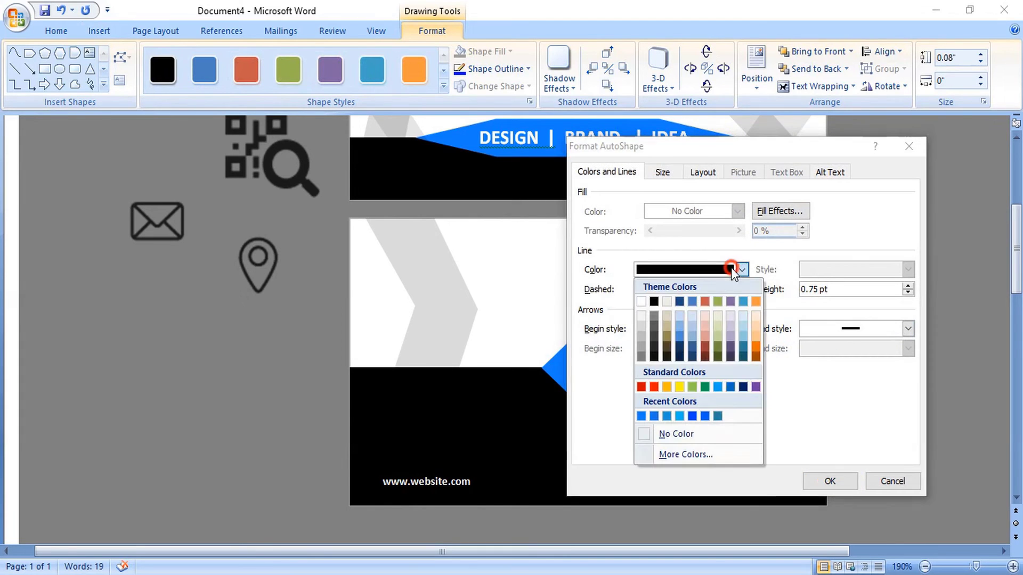
{"action": "left_click", "coordinate": [641, 301]}
{"action": "left_click_drag", "start_coordinate": [834, 289], "coordinate": [794, 290]}
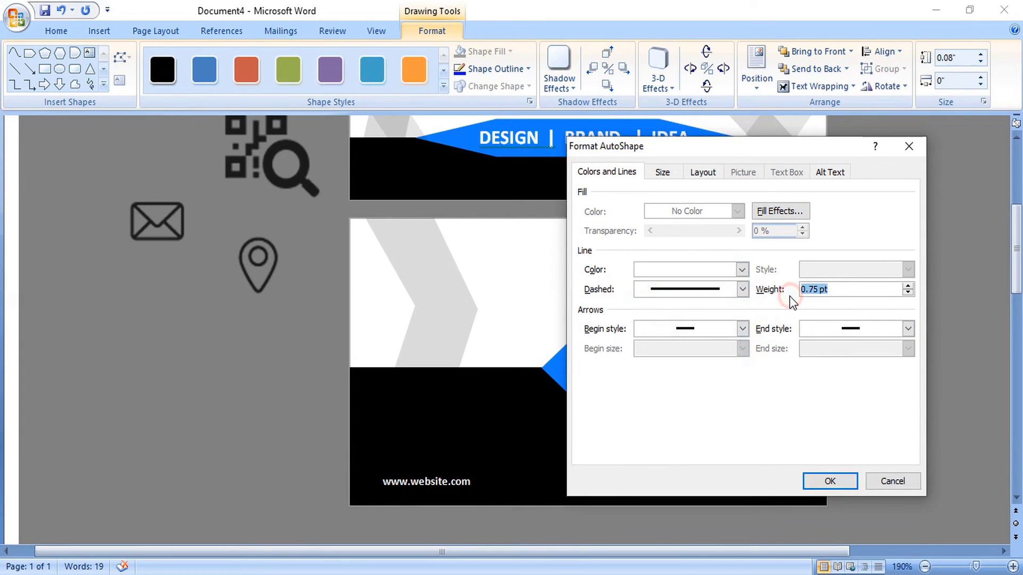
{"action": "type", "text": "1"}
{"action": "left_click", "coordinate": [831, 481]}
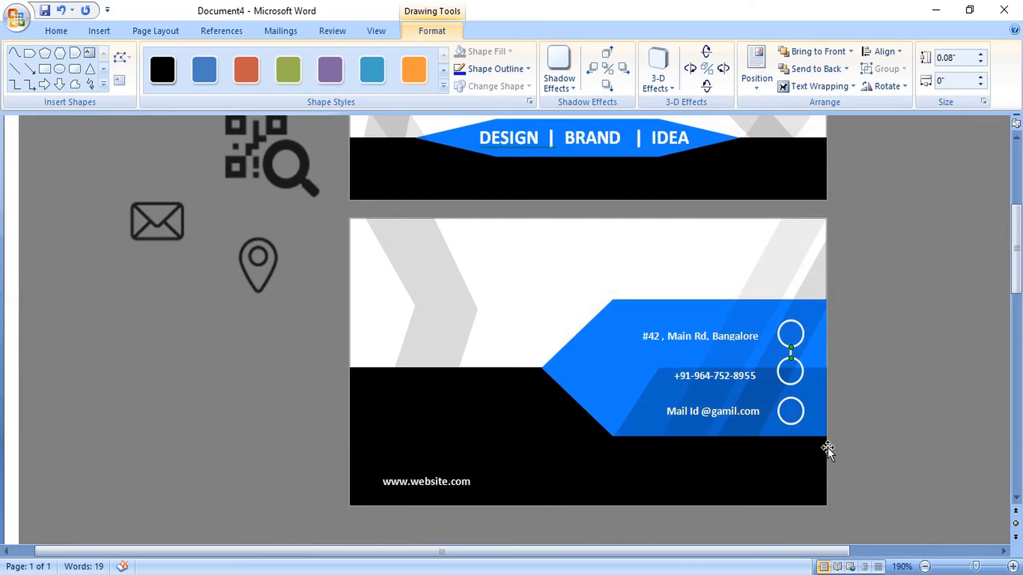
{"action": "left_click", "coordinate": [854, 412]}
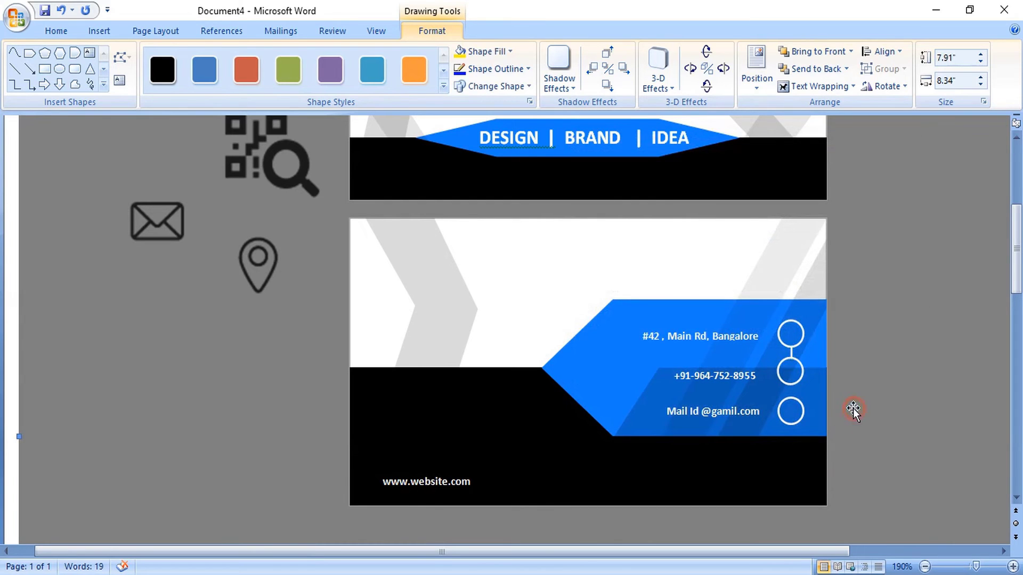
- Copy the white line down to join circles two and three
{"action": "left_click", "coordinate": [791, 352], "text": "ctrl"}
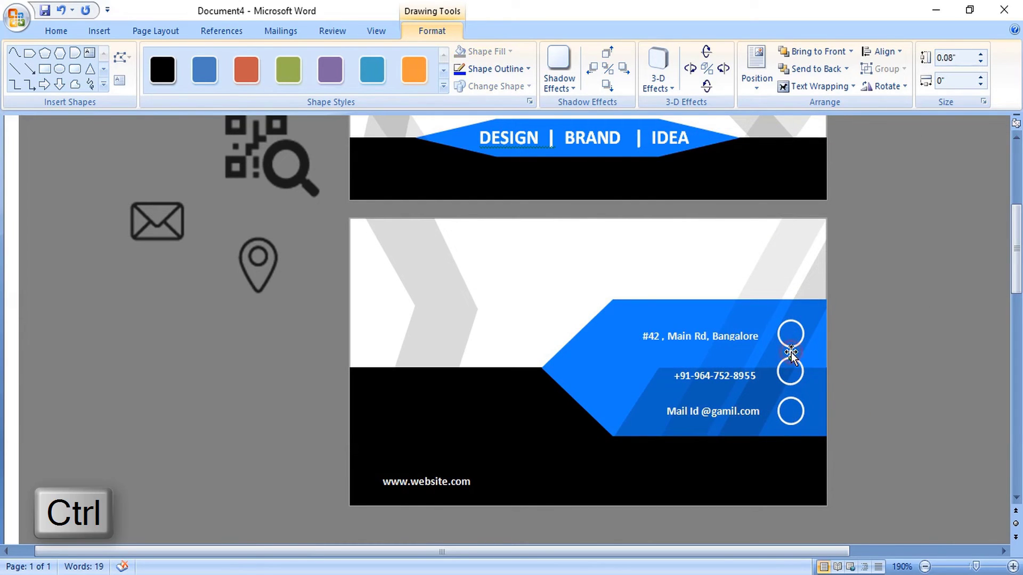
{"action": "left_click_drag", "start_coordinate": [791, 353], "coordinate": [797, 390]}
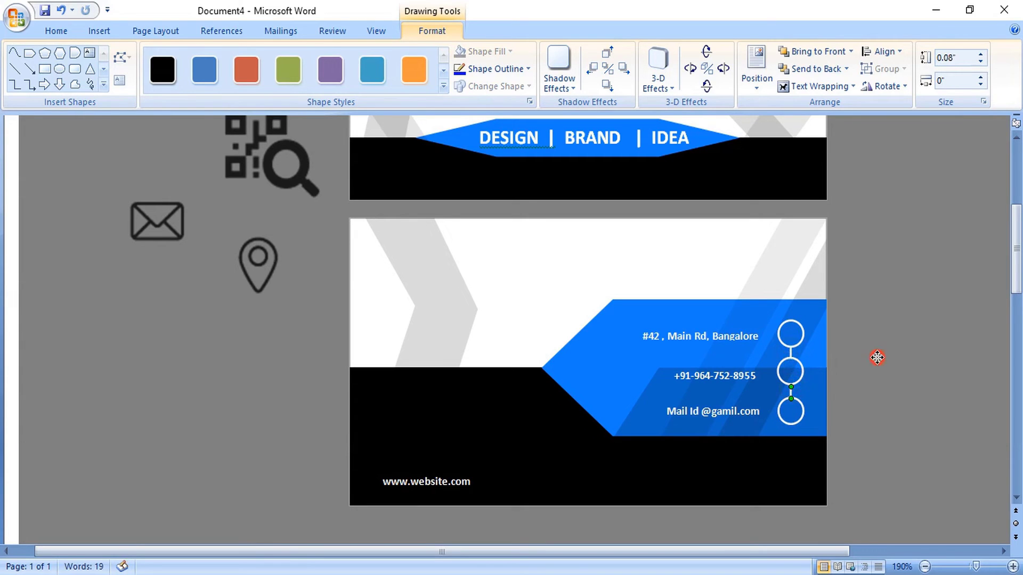
{"action": "left_click", "coordinate": [877, 357]}
{"action": "scroll", "coordinate": [533, 330], "scroll_direction": "up", "scroll_amount": 1}
{"action": "left_click", "coordinate": [258, 327]}
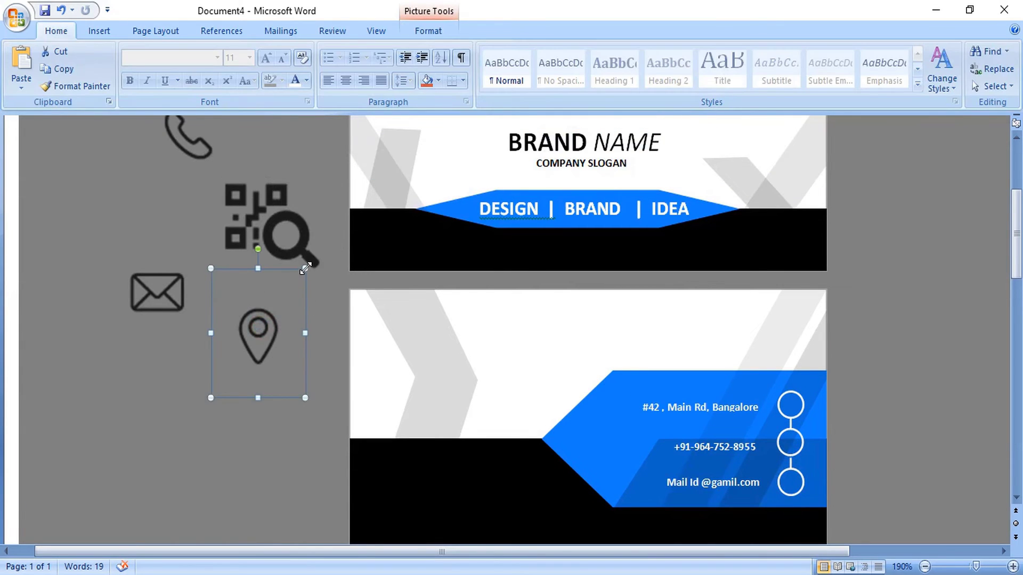
- Place the location pin in the top circle and the mail icon in the bottom circle
{"action": "mouse_move", "coordinate": [262, 327]}
{"action": "left_mouse_down"}
{"action": "mouse_move", "coordinate": [234, 394]}
{"action": "mouse_move", "coordinate": [228, 373]}
{"action": "left_mouse_up"}
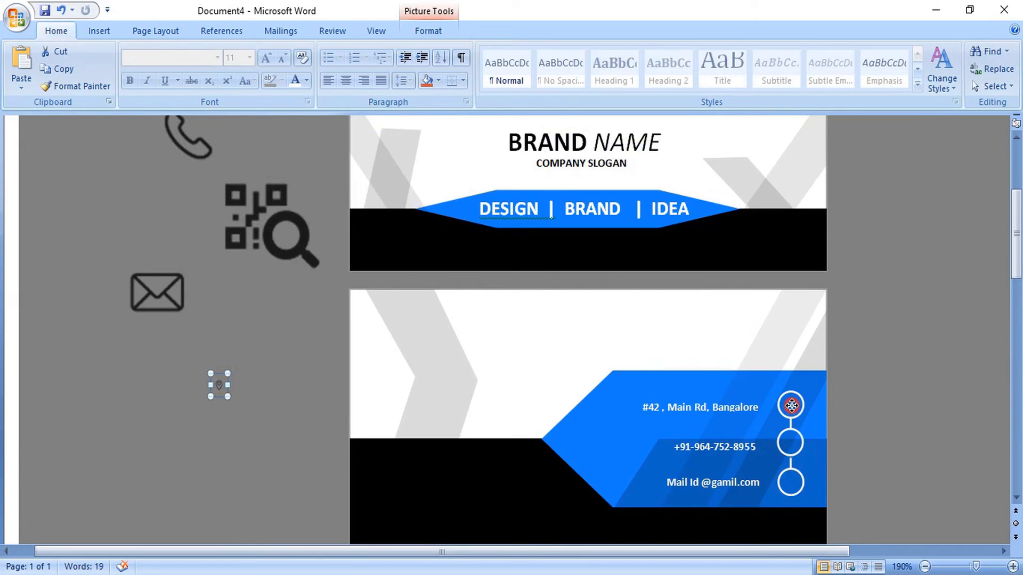
{"action": "left_click_drag", "start_coordinate": [791, 405], "coordinate": [808, 427]}
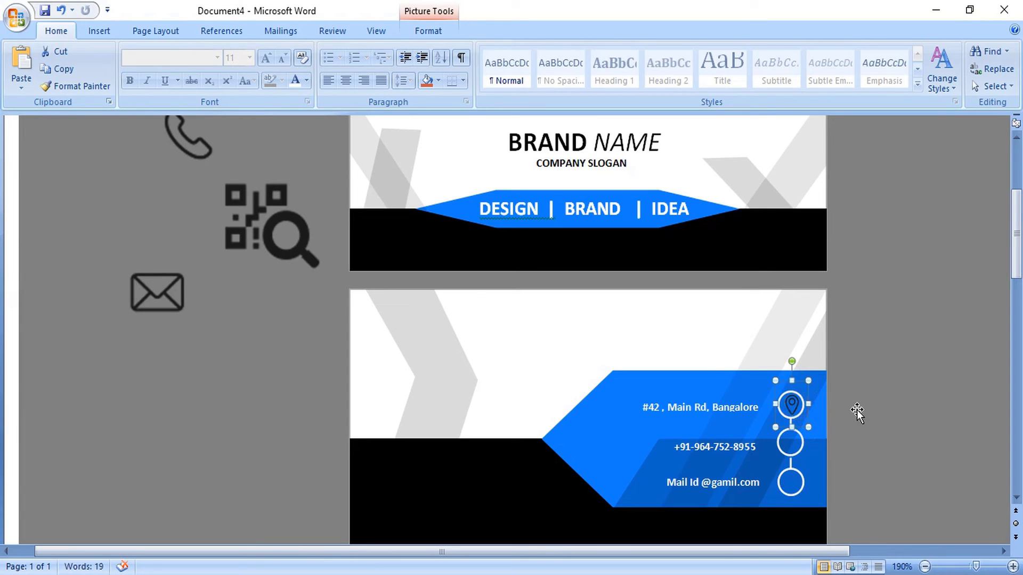
{"action": "key", "text": "ctrl+z"}
{"action": "left_click", "coordinate": [149, 283]}
{"action": "left_click_drag", "start_coordinate": [149, 284], "coordinate": [799, 519]}
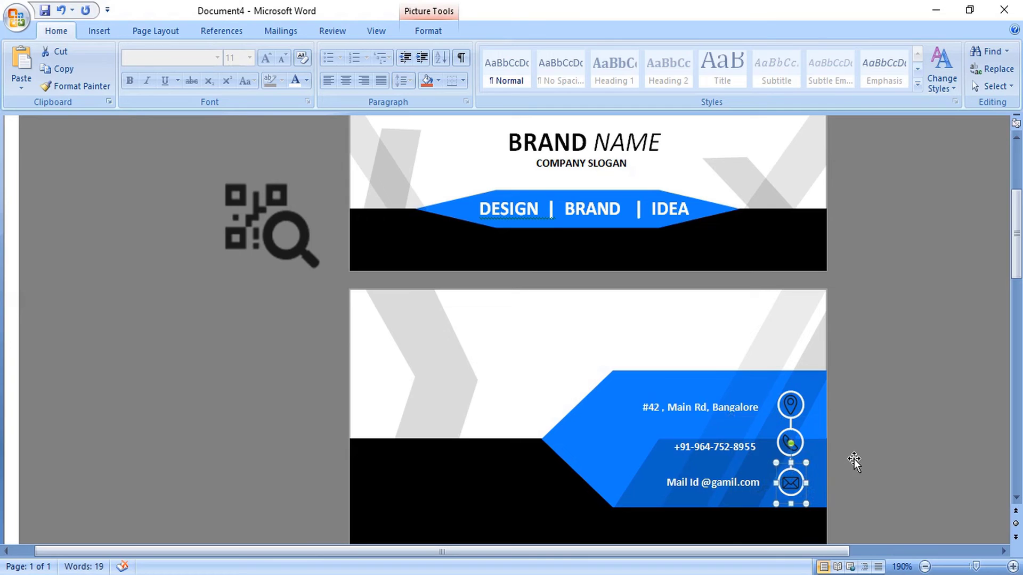
{"action": "left_click", "coordinate": [788, 404]}
- Recolour the location, phone and mail icons with a light variation at 100% brightness
{"action": "left_click", "coordinate": [788, 405]}
{"action": "left_click", "coordinate": [789, 444], "text": "shift"}
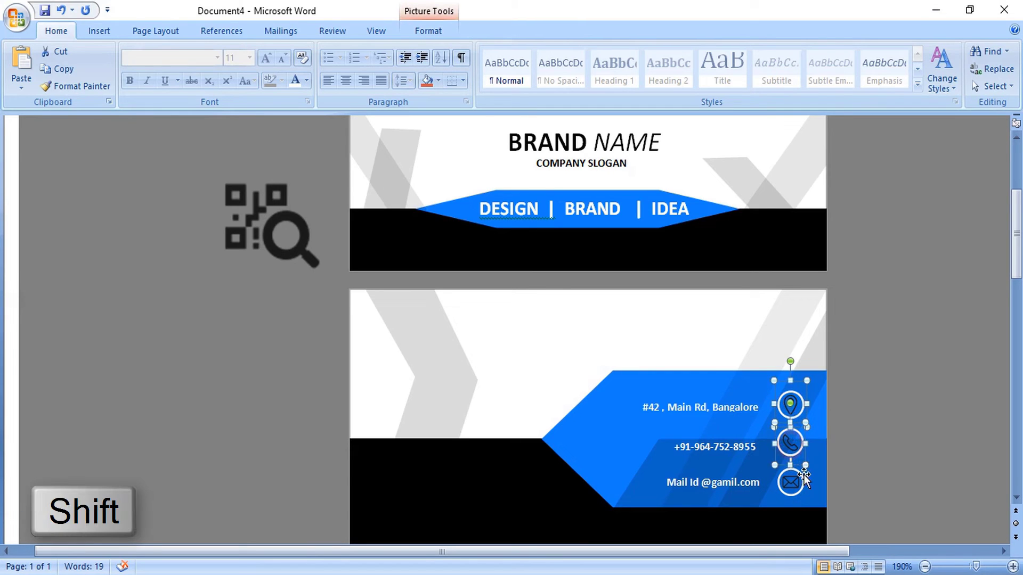
{"action": "left_click", "coordinate": [792, 482], "text": "shift"}
{"action": "right_click", "coordinate": [793, 483]}
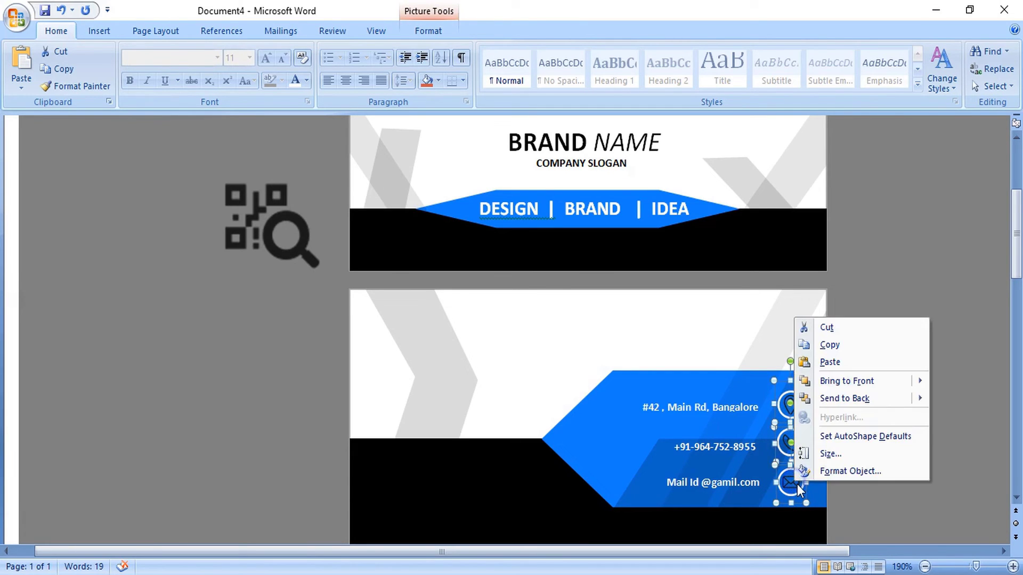
{"action": "left_click", "coordinate": [821, 471]}
{"action": "left_click", "coordinate": [738, 178]}
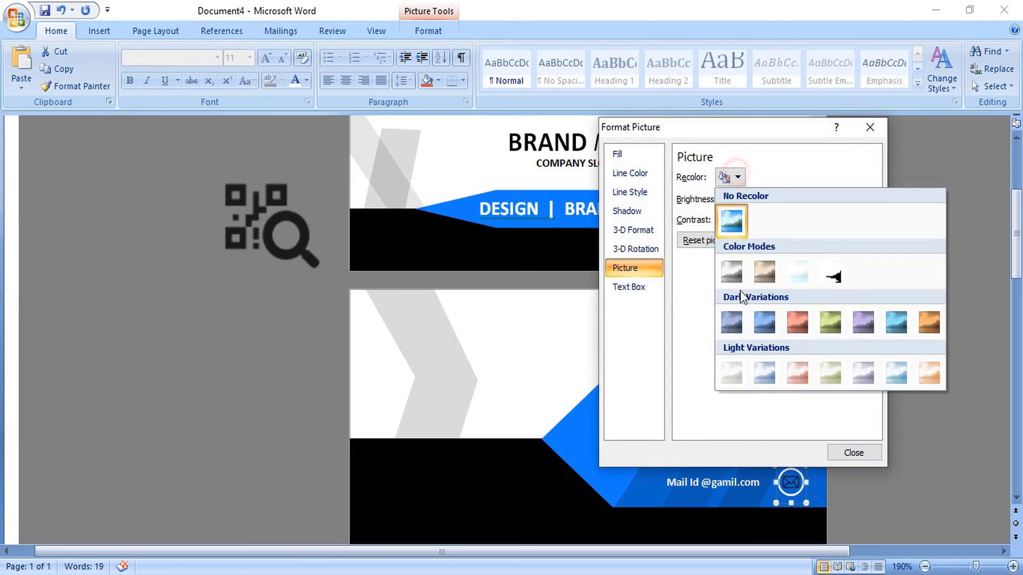
{"action": "left_click", "coordinate": [734, 366]}
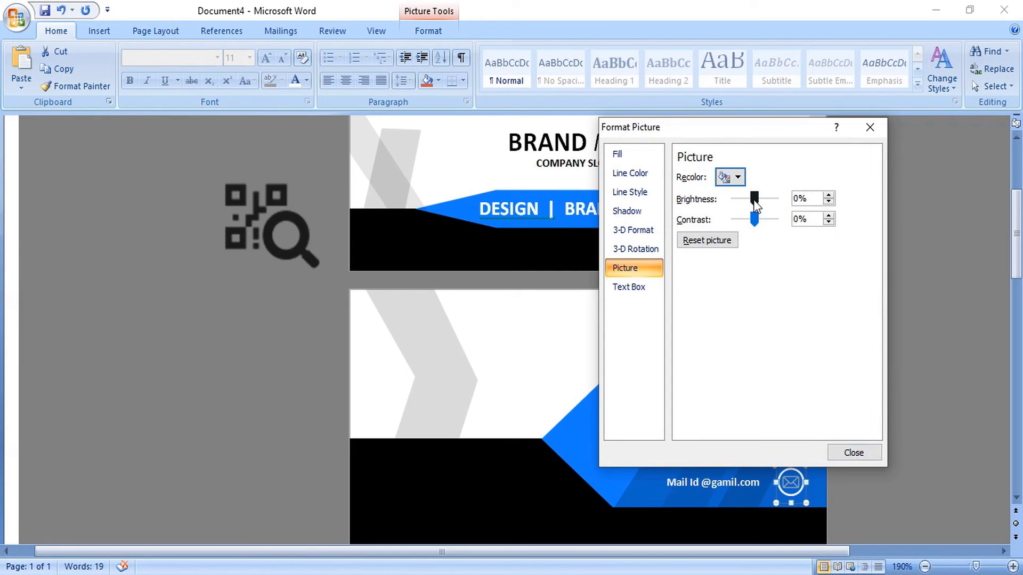
{"action": "left_click_drag", "start_coordinate": [754, 202], "coordinate": [776, 202]}
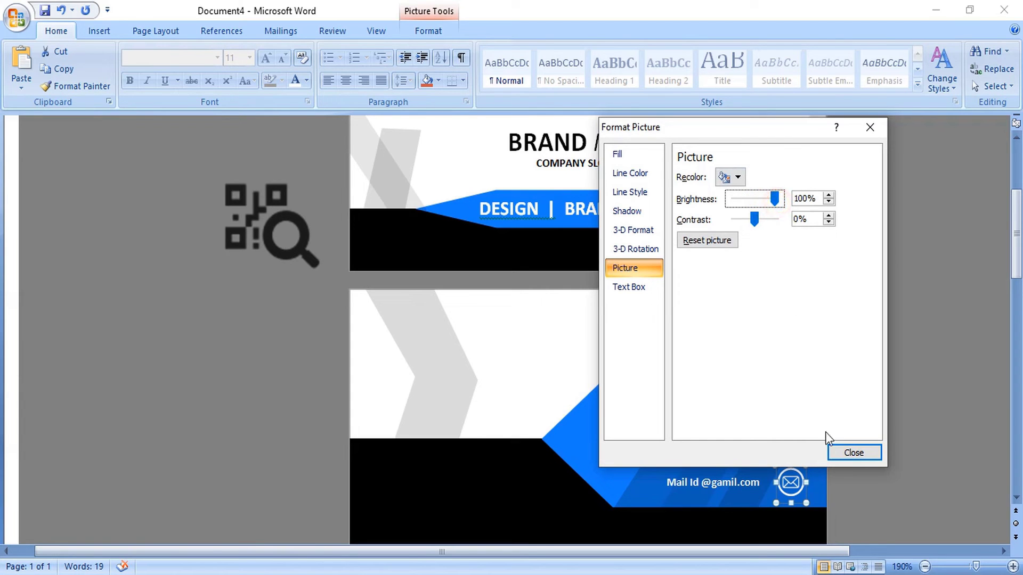
{"action": "left_click", "coordinate": [853, 452]}
{"action": "left_click", "coordinate": [867, 389]}
{"action": "scroll", "coordinate": [867, 389], "scroll_direction": "down", "scroll_amount": 1}
{"action": "left_click", "coordinate": [264, 156]}
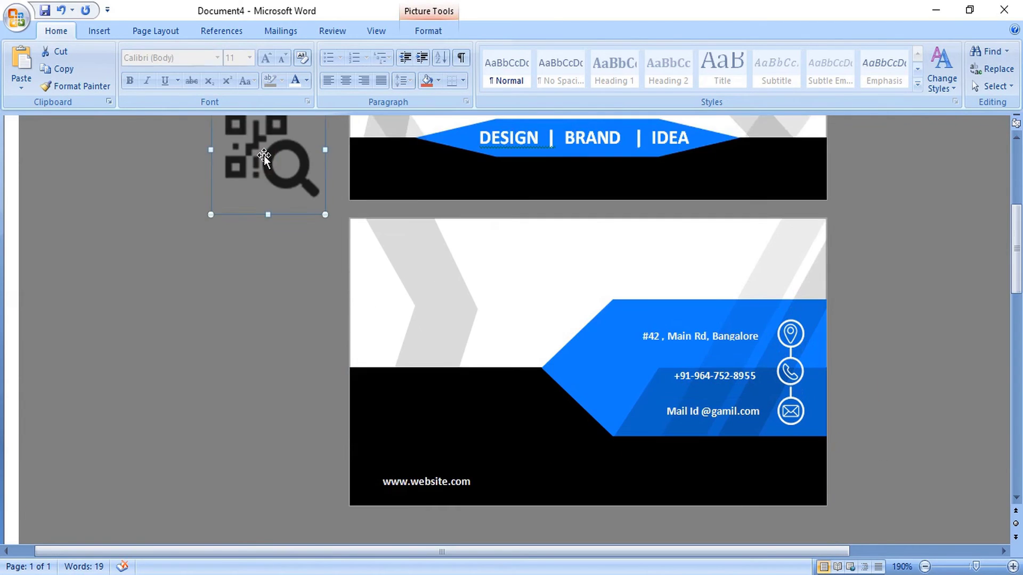
{"action": "left_click_drag", "start_coordinate": [263, 155], "coordinate": [425, 433]}
{"action": "right_click", "coordinate": [425, 432]}
{"action": "left_click", "coordinate": [479, 423]}
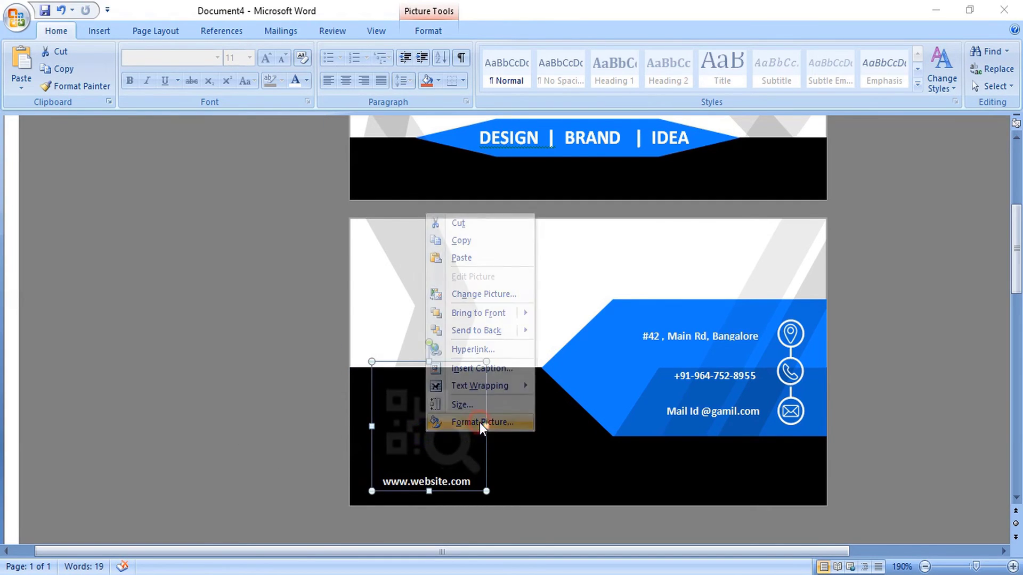
{"action": "left_click", "coordinate": [725, 177]}
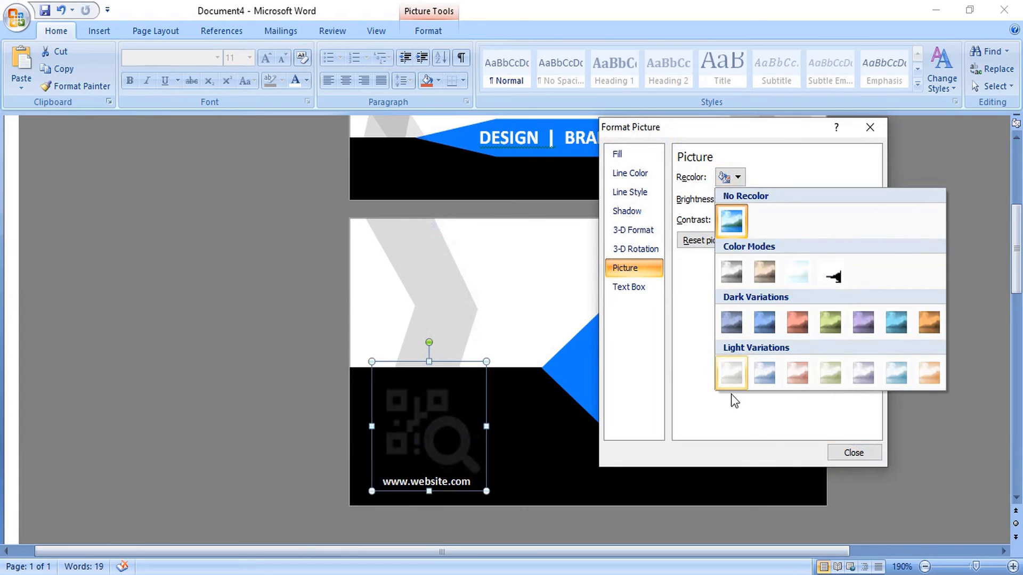
{"action": "left_click", "coordinate": [733, 375]}
{"action": "left_click_drag", "start_coordinate": [754, 198], "coordinate": [795, 197]}
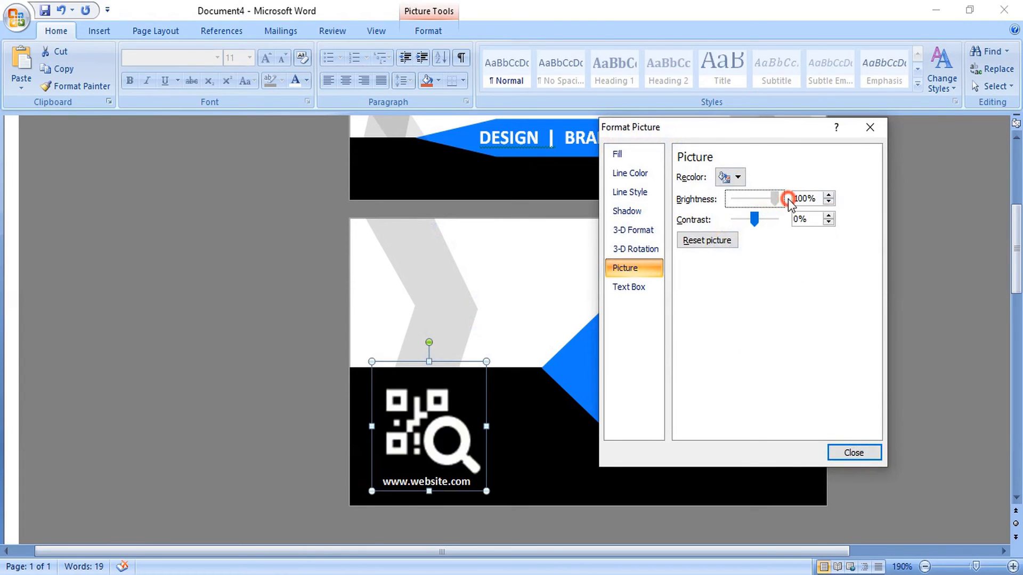
{"action": "left_click", "coordinate": [853, 452]}
{"action": "scroll", "coordinate": [810, 463], "scroll_direction": "up", "scroll_amount": 5}
{"action": "left_click", "coordinate": [99, 31]}
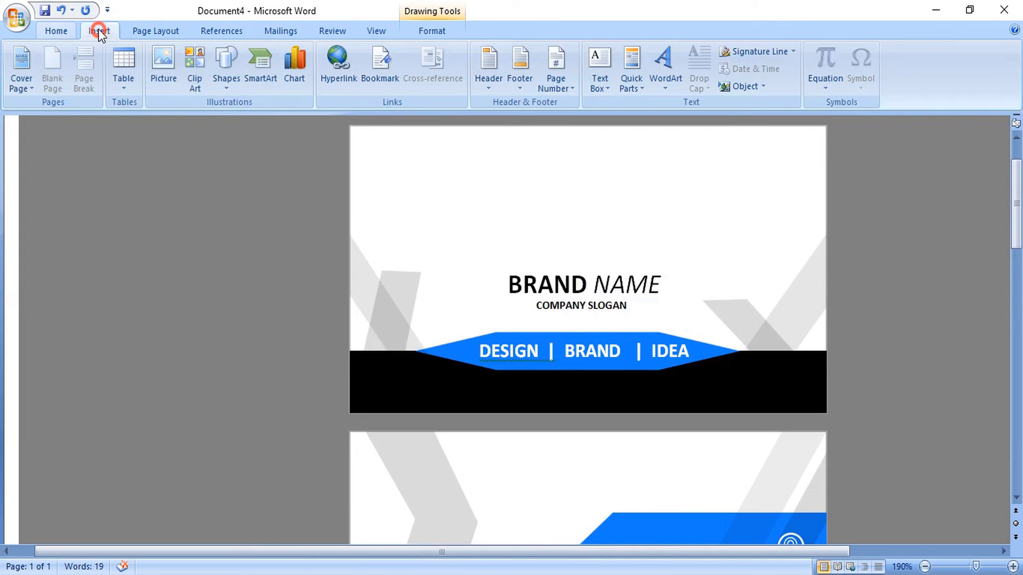
- Insert picture 24 as the logo, float it in front of text, and position it above BRAND NAME
{"action": "left_click", "coordinate": [161, 61]}
{"action": "scroll", "coordinate": [302, 253], "scroll_direction": "down", "scroll_amount": 5}
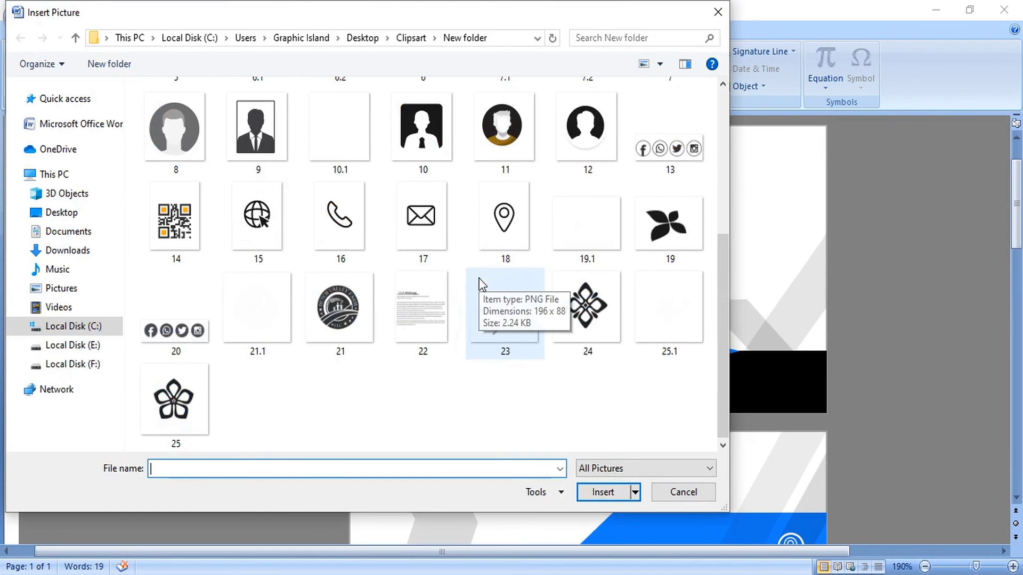
{"action": "double_click", "coordinate": [582, 307]}
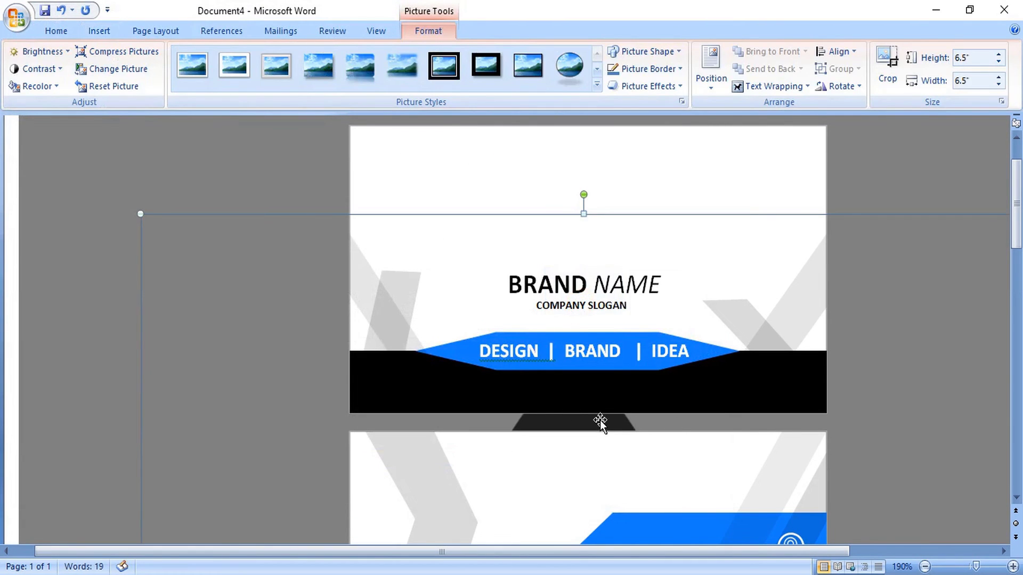
{"action": "left_click", "coordinate": [806, 86]}
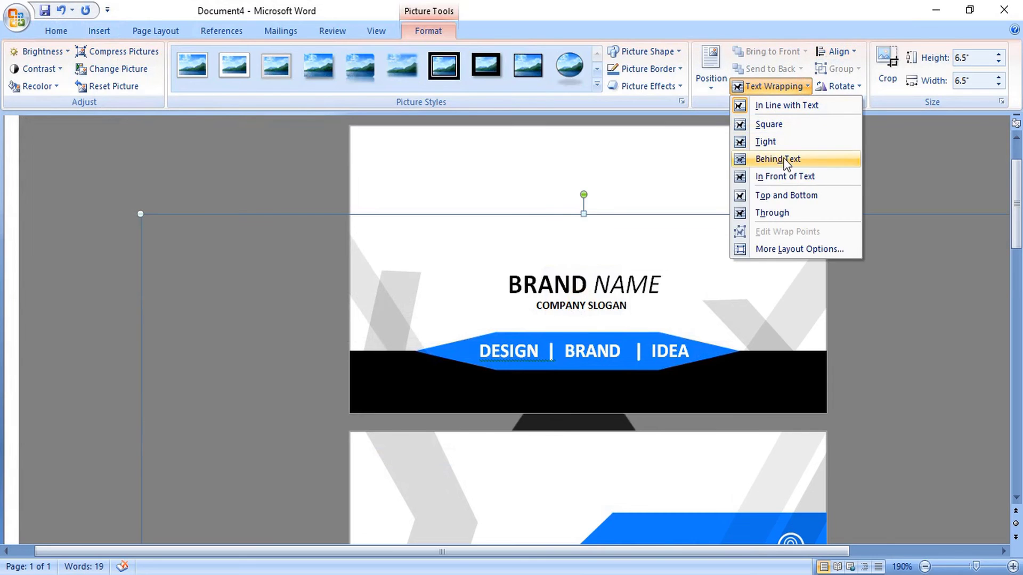
{"action": "left_click", "coordinate": [786, 175]}
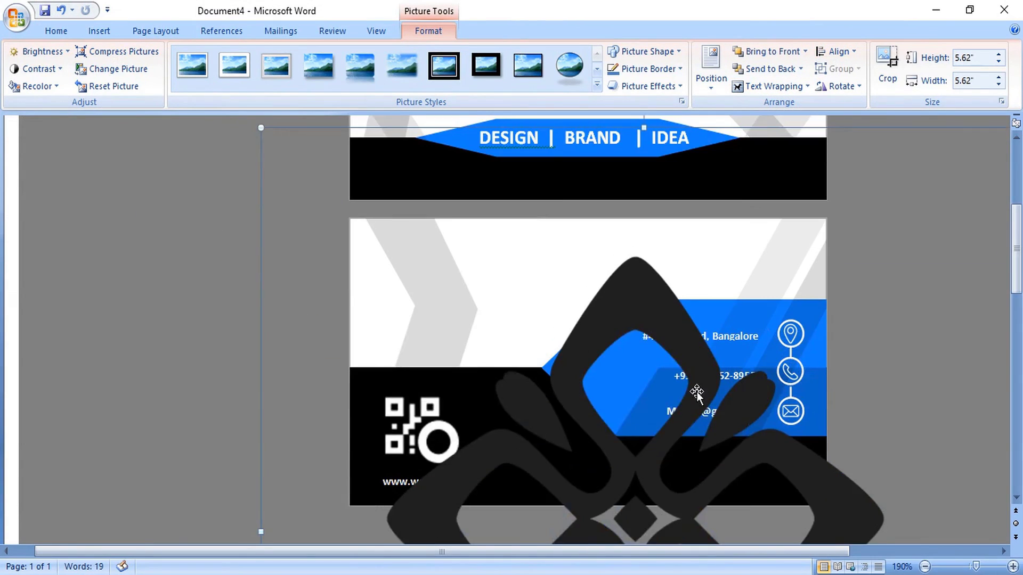
{"action": "left_click_drag", "start_coordinate": [696, 393], "coordinate": [580, 341]}
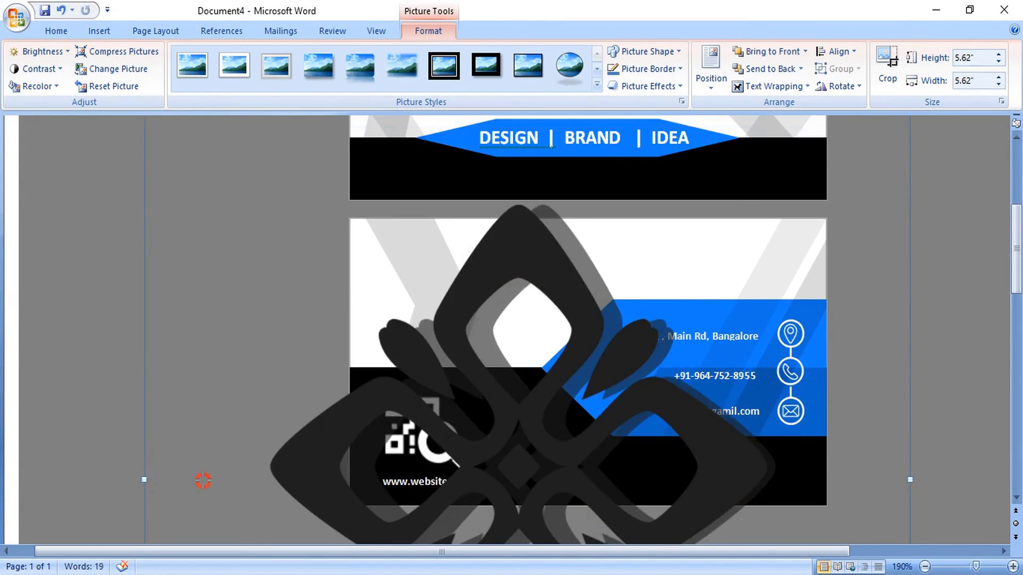
{"action": "scroll", "coordinate": [407, 336], "scroll_direction": "up", "scroll_amount": 4}
{"action": "left_click_drag", "start_coordinate": [368, 419], "coordinate": [827, 194]}
{"action": "scroll", "coordinate": [568, 258], "scroll_direction": "up", "scroll_amount": 5}
{"action": "scroll", "coordinate": [630, 320], "scroll_direction": "up", "scroll_amount": 3}
{"action": "left_click_drag", "start_coordinate": [844, 263], "coordinate": [630, 187]}
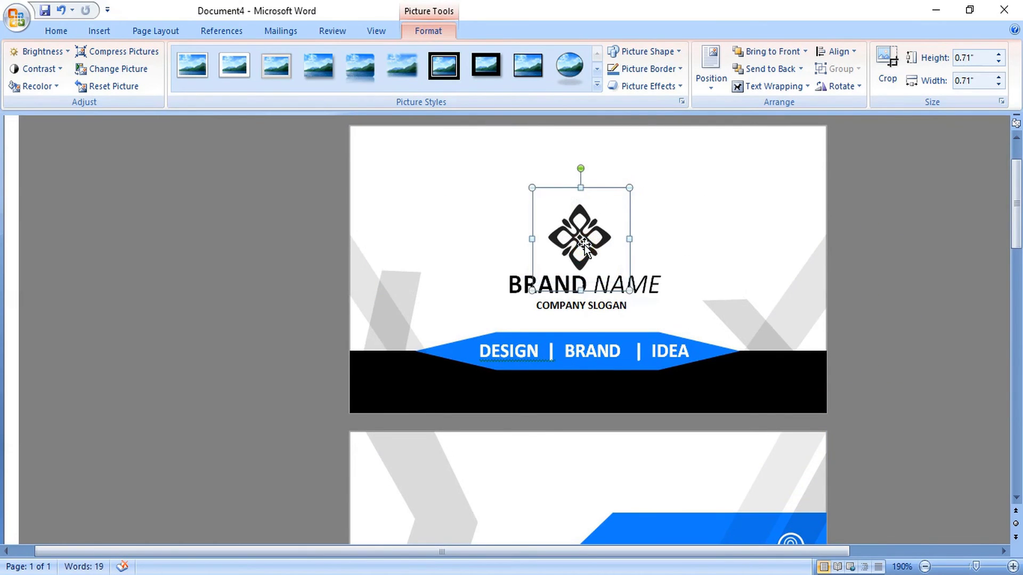
{"action": "key", "text": "ctrl+Up"}
{"action": "key", "text": "ctrl+Up"}
{"action": "key", "text": "ctrl+Up"}
{"action": "key", "text": "ctrl+Up"}
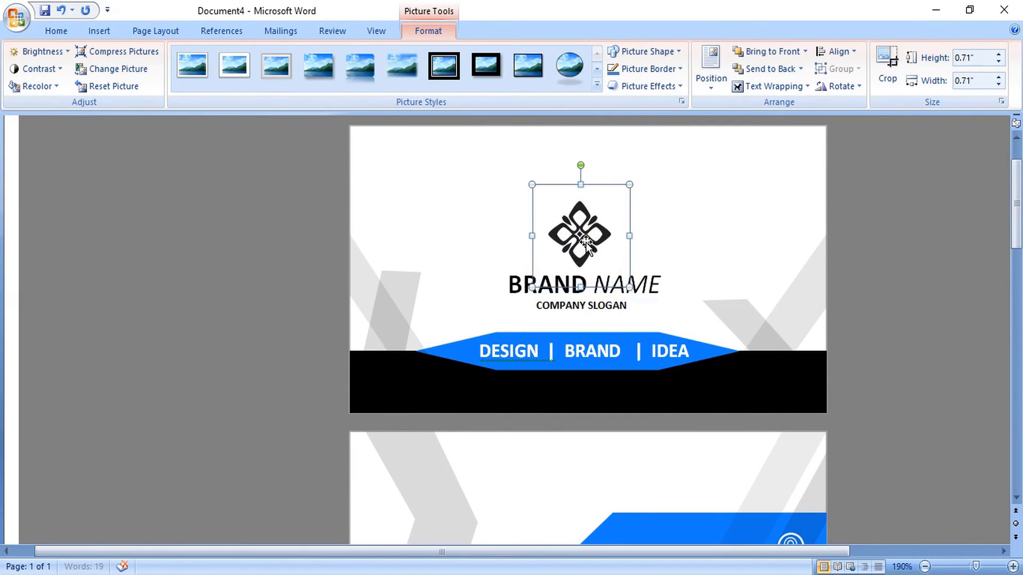
- Recolour the logo light blue with 2% brightness and 35% contrast
{"action": "right_click", "coordinate": [586, 244]}
{"action": "left_click", "coordinate": [631, 456]}
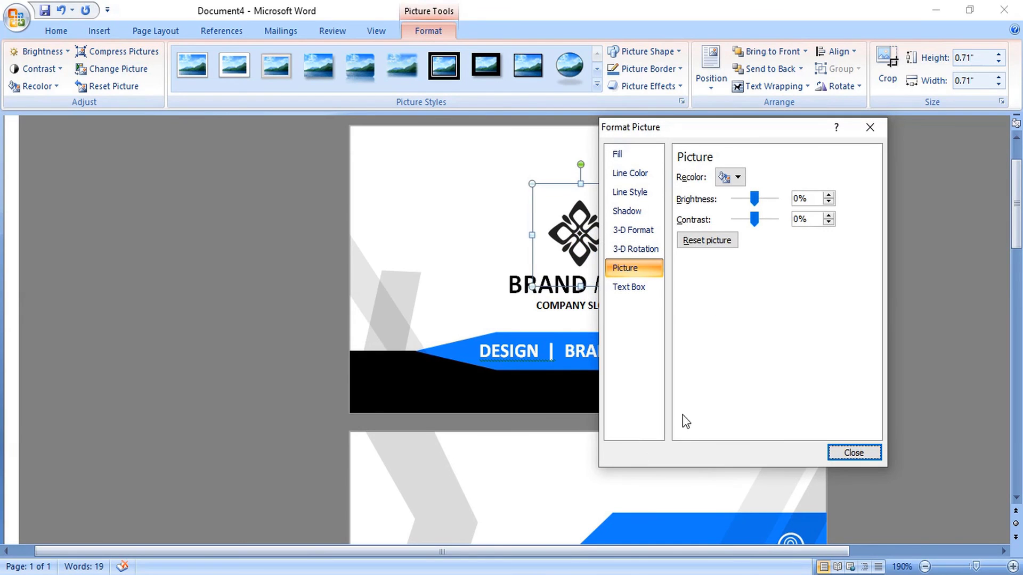
{"action": "left_click_drag", "start_coordinate": [729, 127], "coordinate": [862, 141]}
{"action": "left_click", "coordinate": [871, 192]}
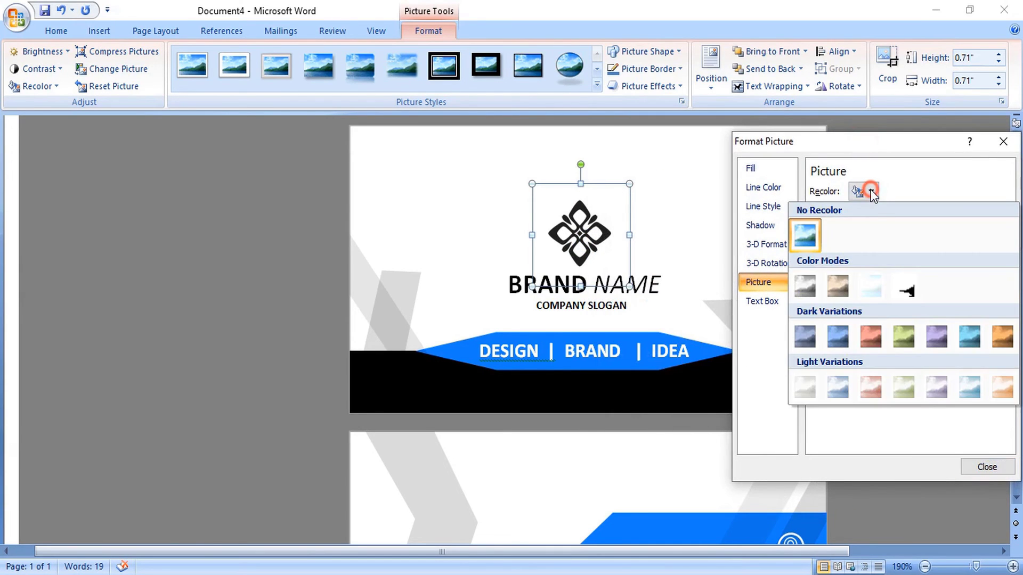
{"action": "left_click", "coordinate": [839, 387]}
{"action": "left_click_drag", "start_coordinate": [888, 213], "coordinate": [893, 236]}
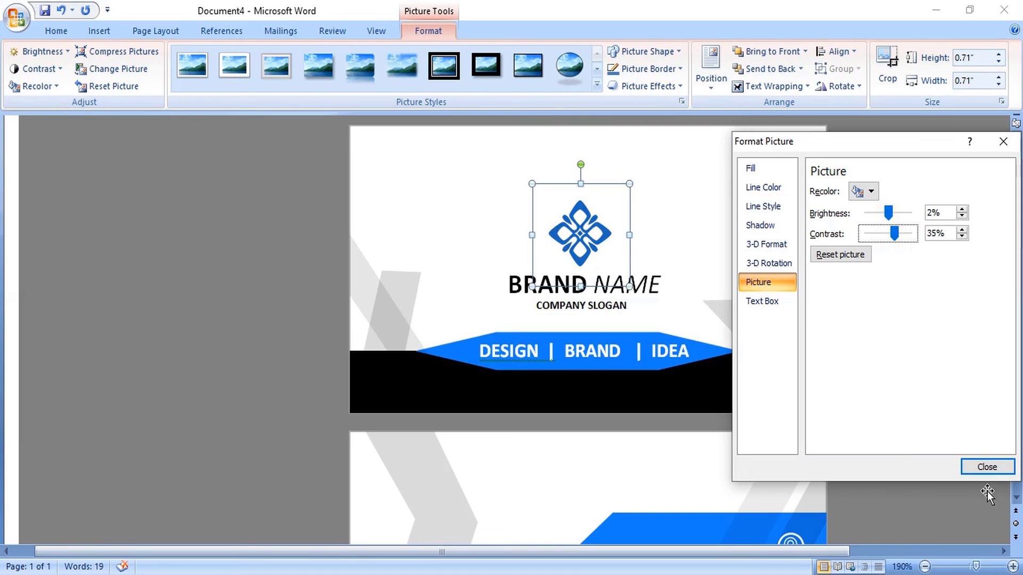
{"action": "left_click", "coordinate": [985, 467]}
{"action": "left_click", "coordinate": [910, 337]}
- Copy the BRAND NAME text box onto the back card and retype it as YOUR NAME
{"action": "scroll", "coordinate": [910, 338], "scroll_direction": "down", "scroll_amount": 2}
{"action": "left_click", "coordinate": [646, 205]}
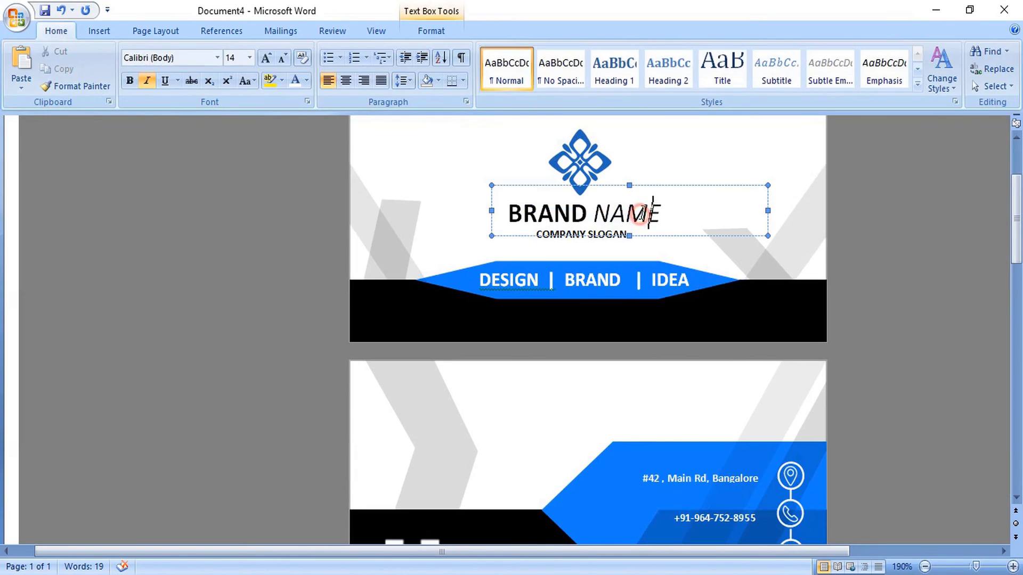
{"action": "left_click_drag", "start_coordinate": [658, 184], "coordinate": [541, 405]}
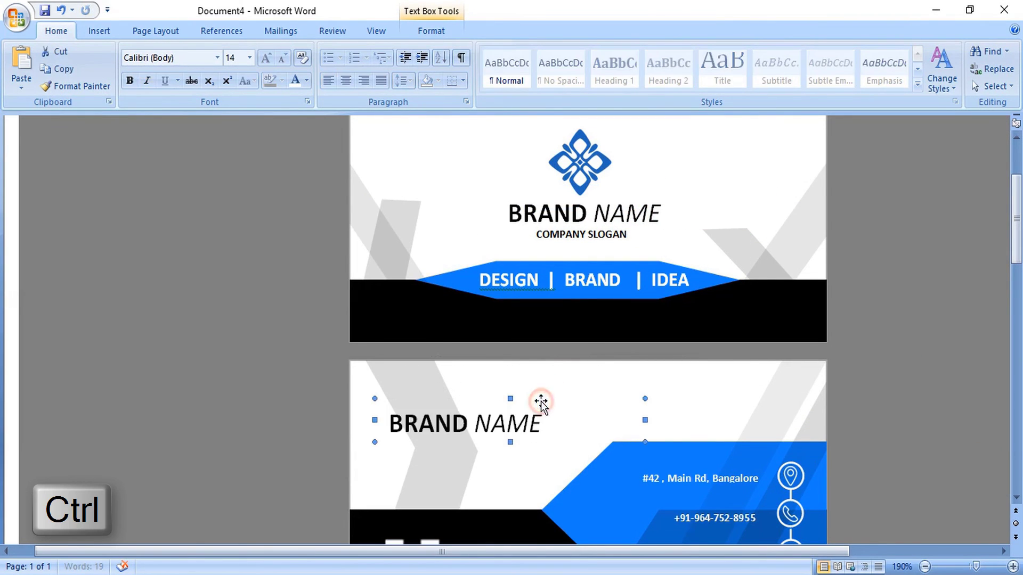
{"action": "left_click", "coordinate": [454, 426]}
{"action": "left_click_drag", "start_coordinate": [389, 424], "coordinate": [557, 425]}
{"action": "left_click_drag", "start_coordinate": [470, 424], "coordinate": [388, 424]}
{"action": "type", "text": "y"}
{"action": "key", "text": "BackSpace"}
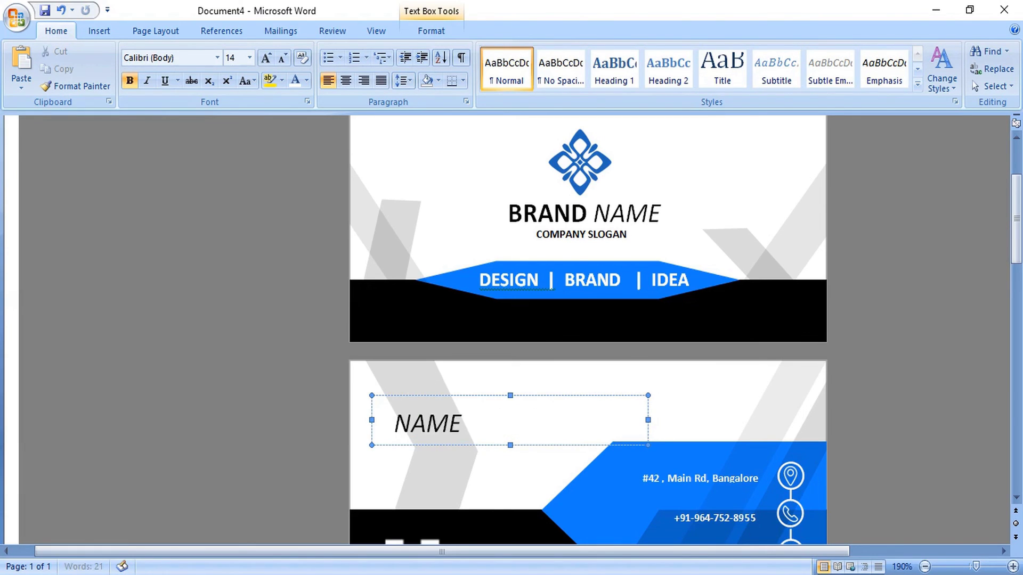
{"action": "type", "text": "yOU"}
{"action": "key", "text": "BackSpace"}
{"action": "key", "text": "BackSpace"}
{"action": "key", "text": "BackSpace"}
{"action": "type", "text": "YOUR"}
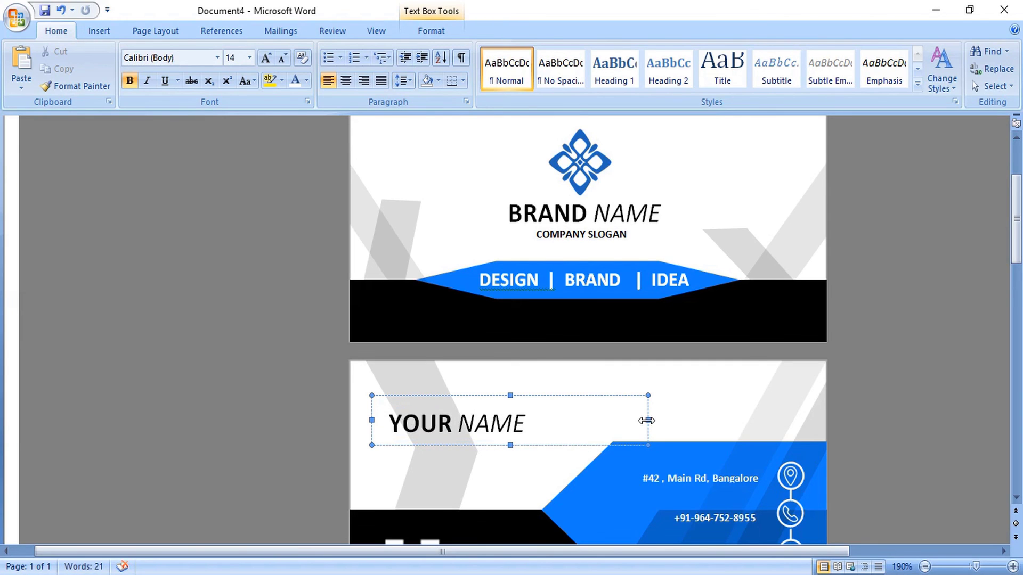
- Set YOUR NAME in the Oswald font and resize its box so the text fits
{"action": "left_click_drag", "start_coordinate": [647, 420], "coordinate": [391, 423]}
{"action": "left_click", "coordinate": [217, 58]}
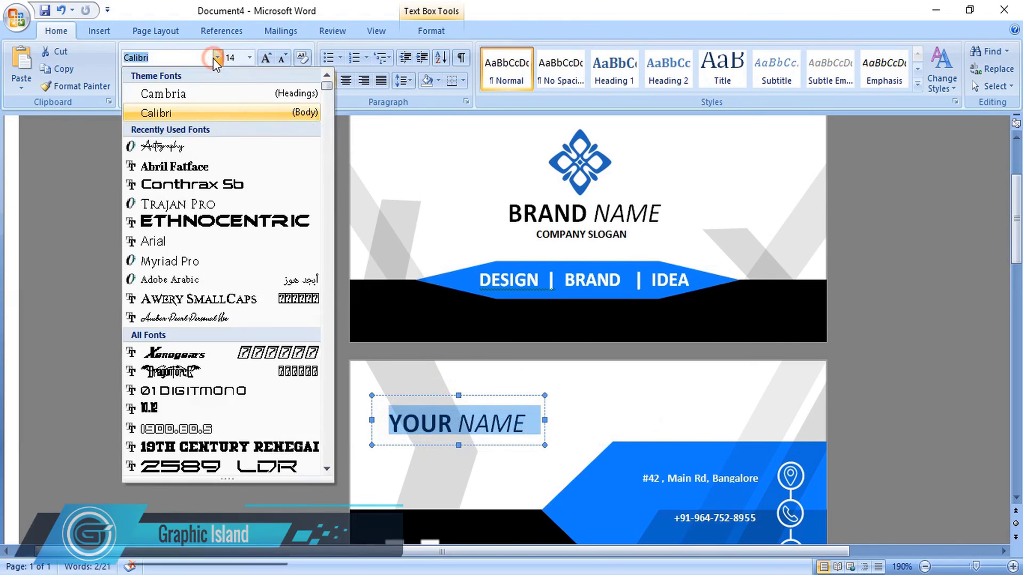
{"action": "type", "text": "Oswald"}
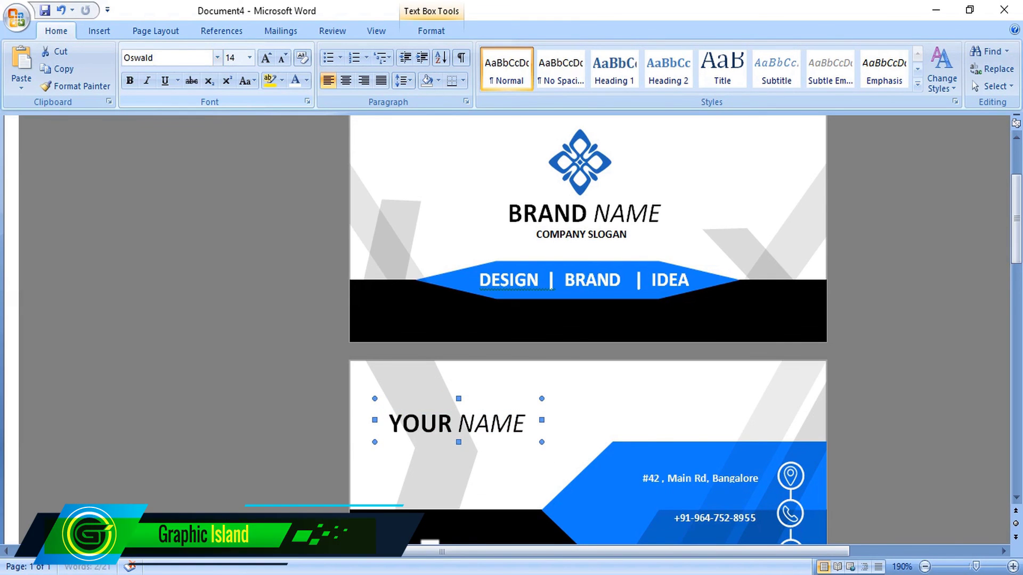
{"action": "key", "text": "Return"}
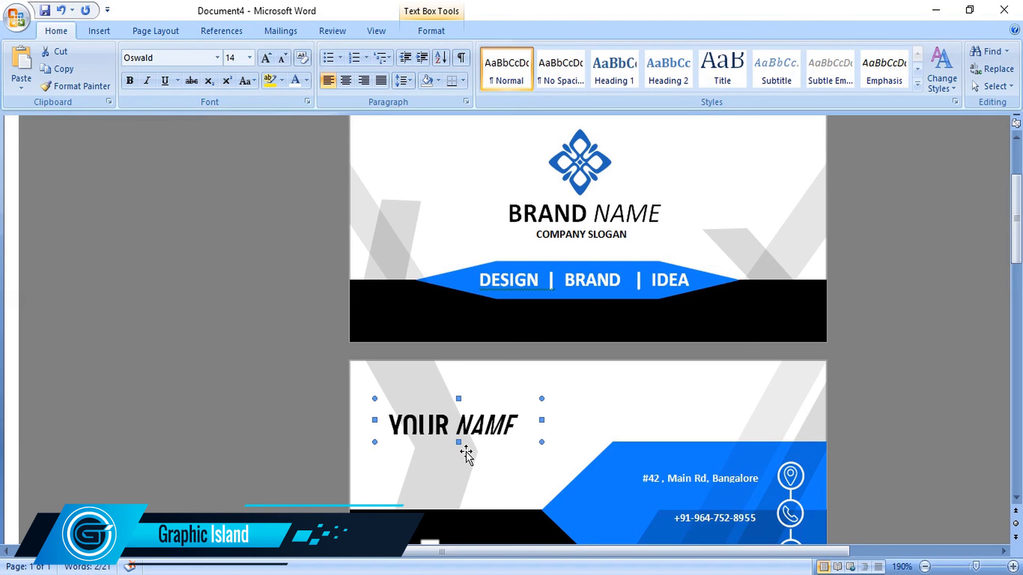
{"action": "left_click_drag", "start_coordinate": [459, 443], "coordinate": [459, 457]}
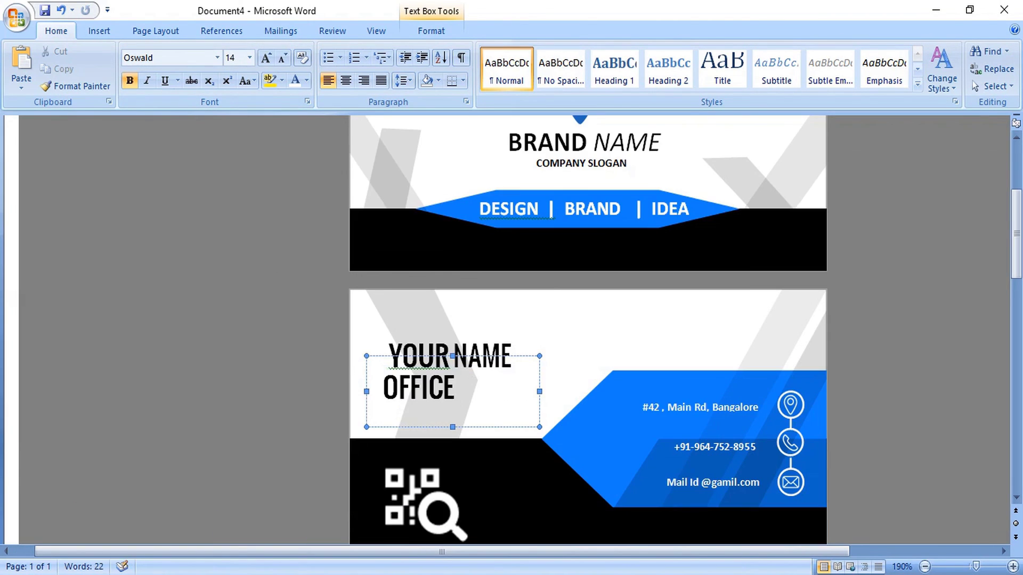
- Set the OFFICE DIRECTOR title text to font size 5
{"action": "type", "text": "IR"}
{"action": "key", "text": "ctrl+z"}
{"action": "left_click", "coordinate": [373, 356]}
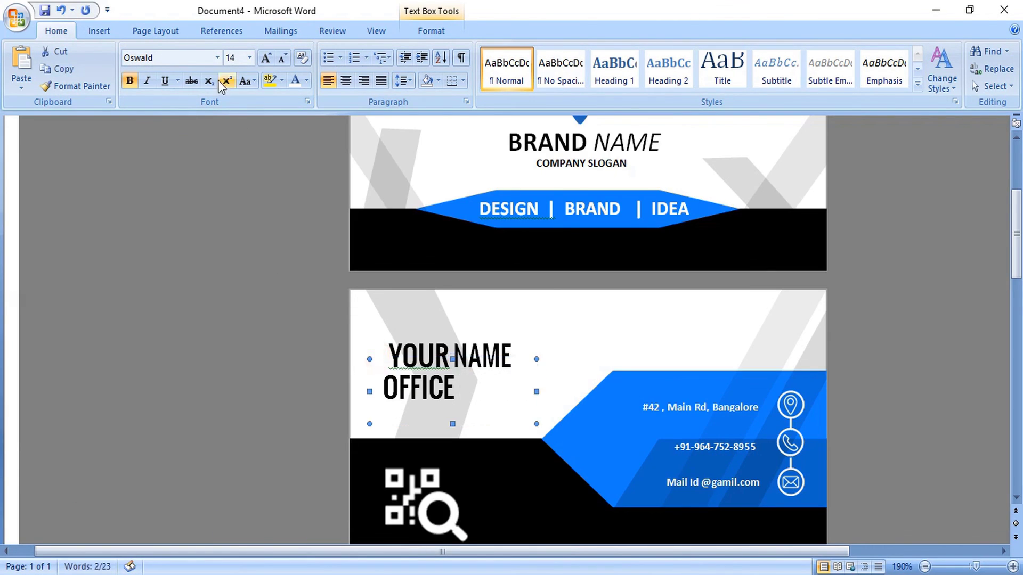
{"action": "left_click", "coordinate": [249, 58]}
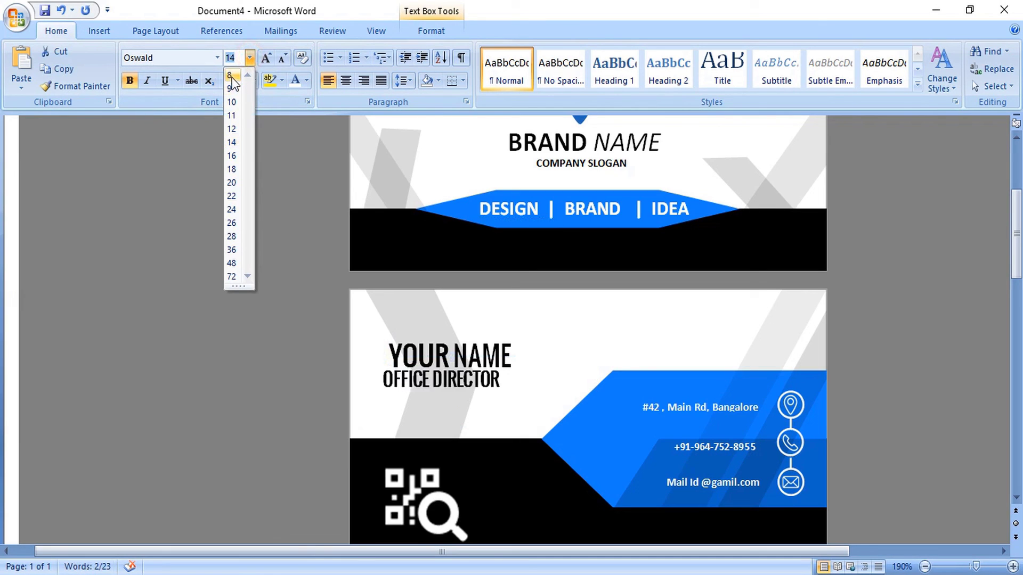
{"action": "left_click", "coordinate": [231, 76]}
{"action": "left_click", "coordinate": [225, 59]}
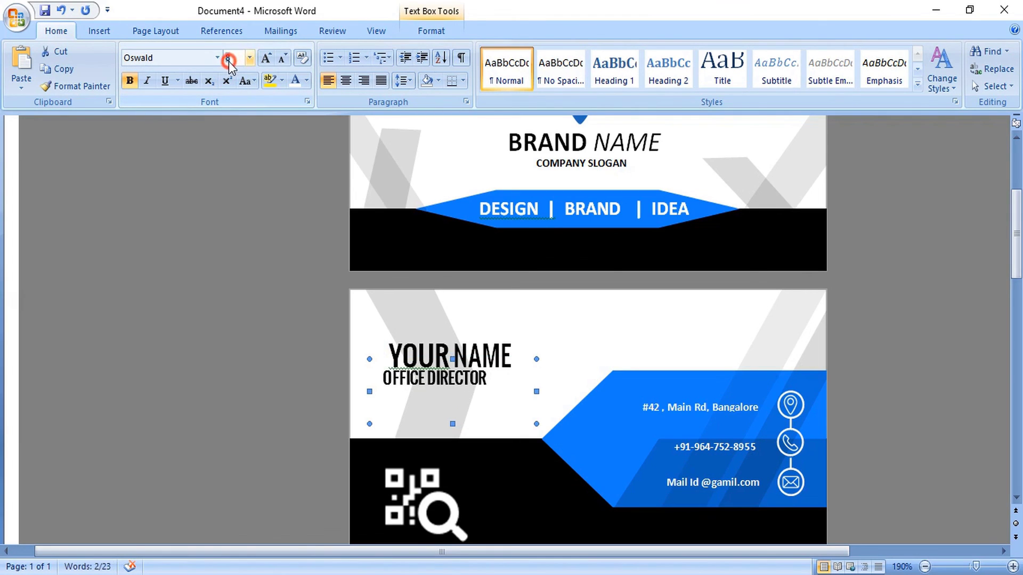
{"action": "type", "text": "5"}
{"action": "key", "text": "Return"}
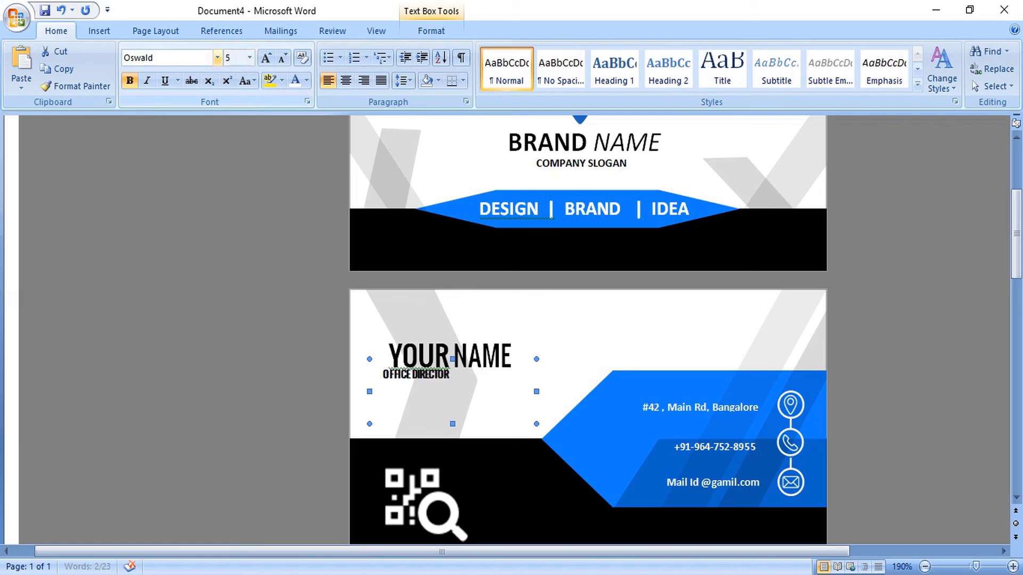
- Unbold OFFICE DIRECTOR, then shorten, resize and nudge its box slightly right
{"action": "left_click", "coordinate": [129, 81]}
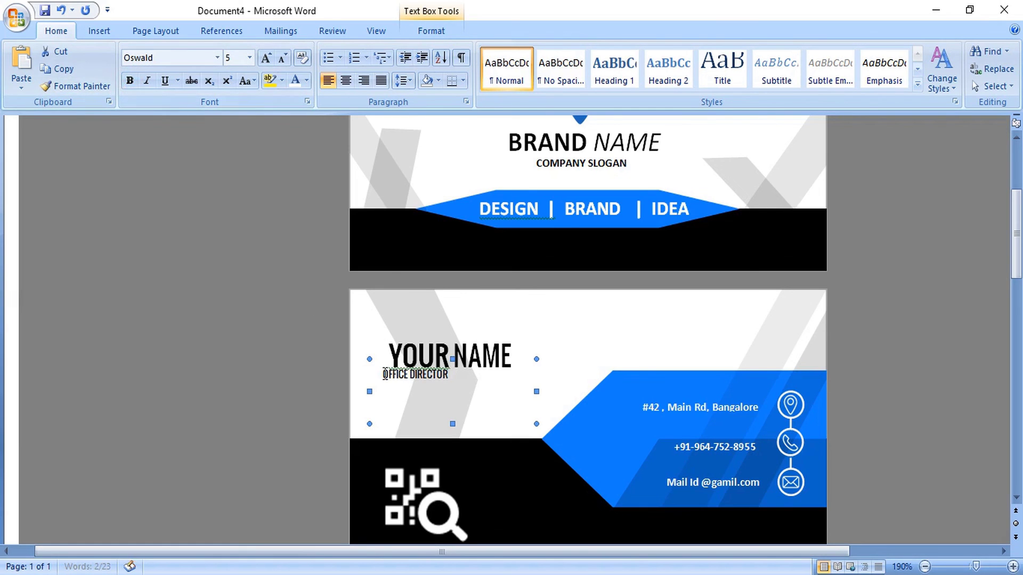
{"action": "left_click", "coordinate": [399, 377]}
{"action": "left_click_drag", "start_coordinate": [451, 428], "coordinate": [451, 385]}
{"action": "left_click_drag", "start_coordinate": [537, 373], "coordinate": [510, 378]}
{"action": "key", "text": "Right"}
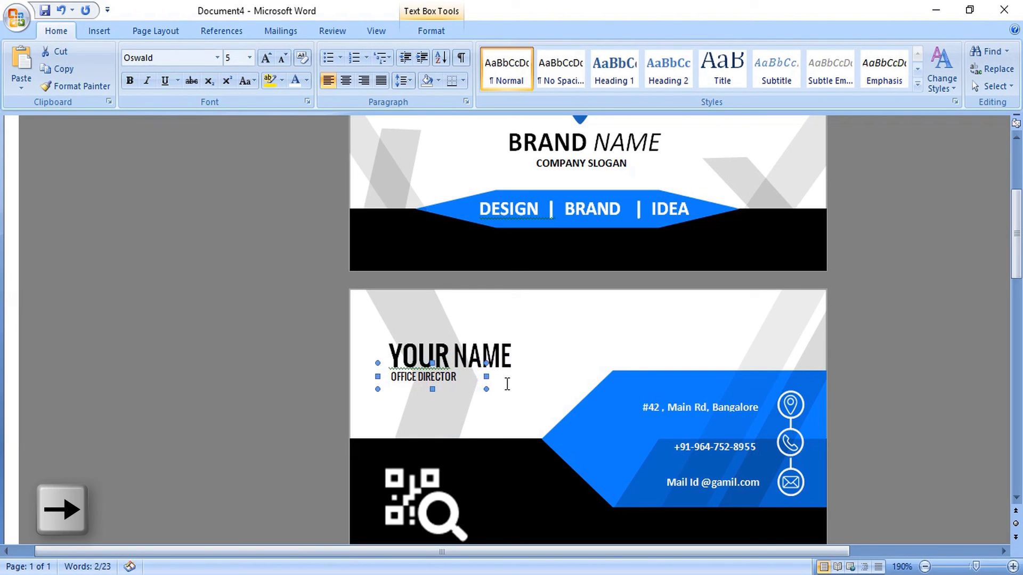
{"action": "left_click", "coordinate": [99, 30]}
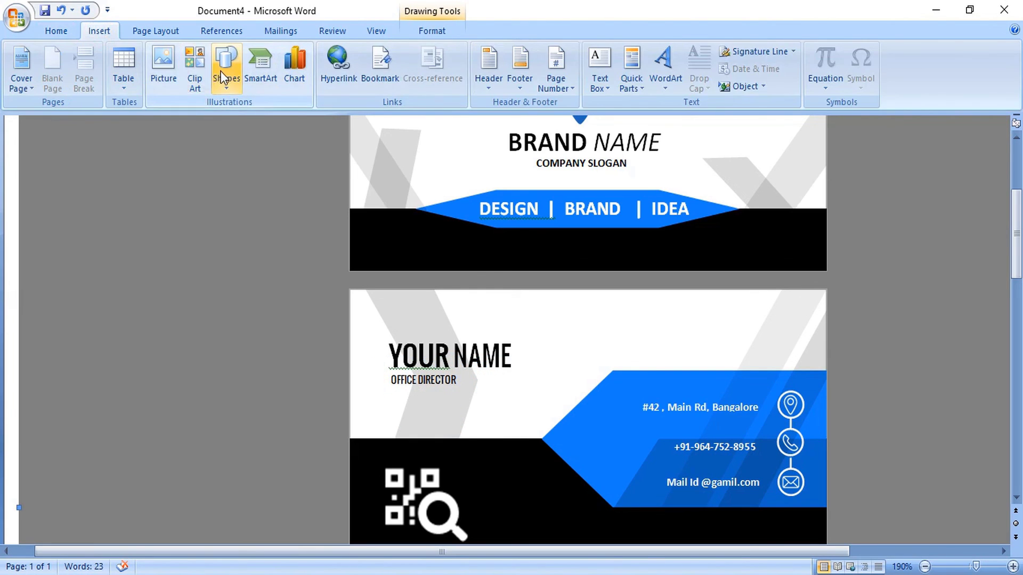
- Draw a short straight line from the Shapes gallery beneath the OFFICE DIRECTOR title
{"action": "left_click", "coordinate": [220, 71]}
{"action": "left_click", "coordinate": [301, 127]}
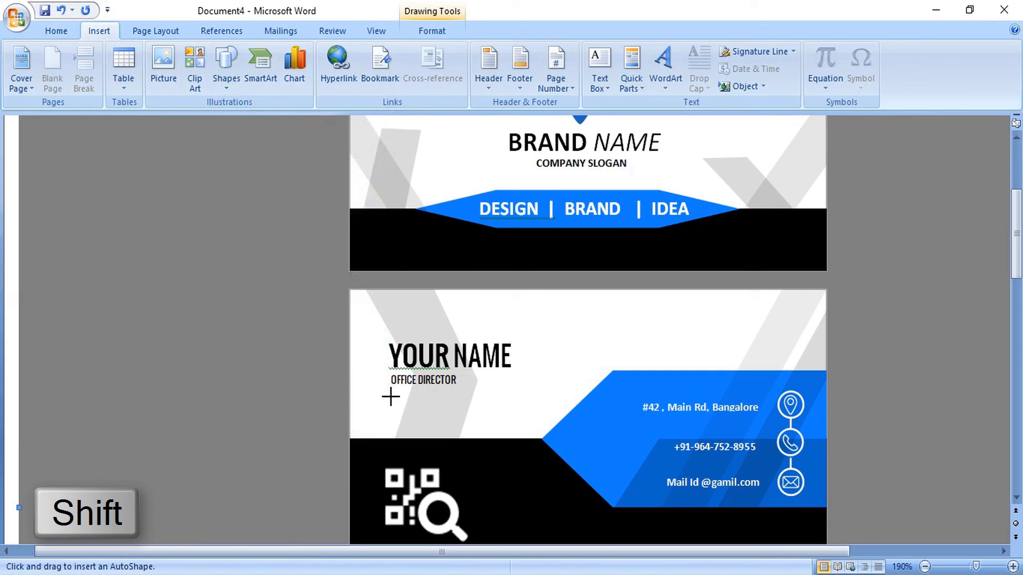
{"action": "left_click_drag", "start_coordinate": [391, 397], "coordinate": [438, 393]}
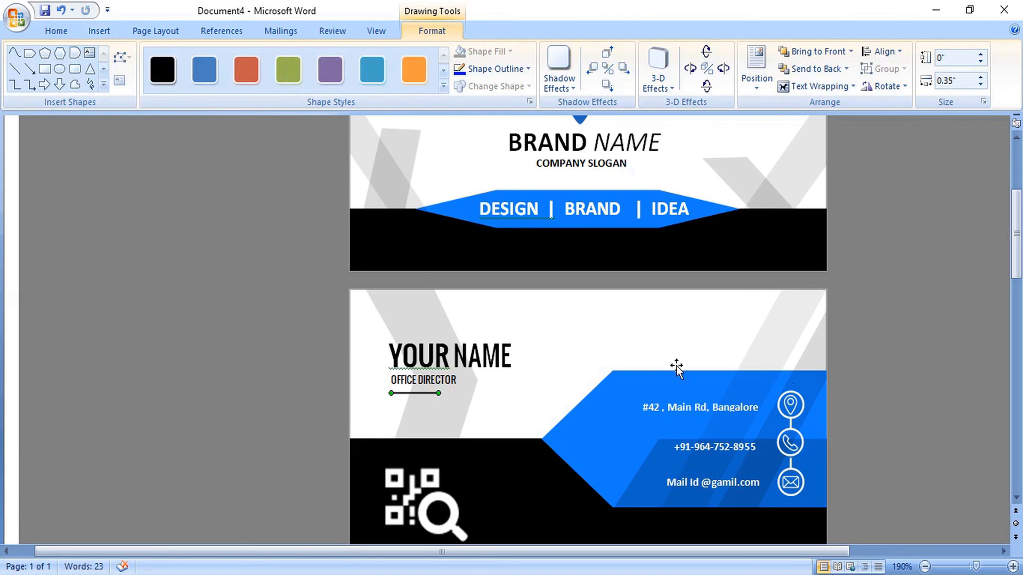
{"action": "left_click", "coordinate": [860, 352]}
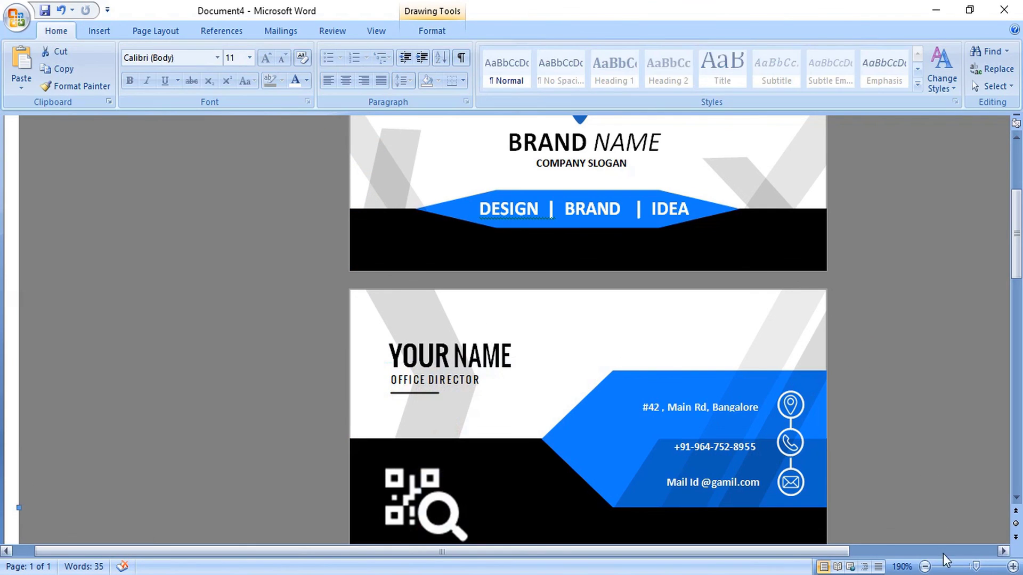
- Zoom out to about 130% so the front and back cards both show, then deselect
{"action": "left_click", "coordinate": [924, 566]}
{"action": "left_click", "coordinate": [925, 567]}
{"action": "left_click", "coordinate": [924, 566]}
{"action": "left_click", "coordinate": [924, 566]}
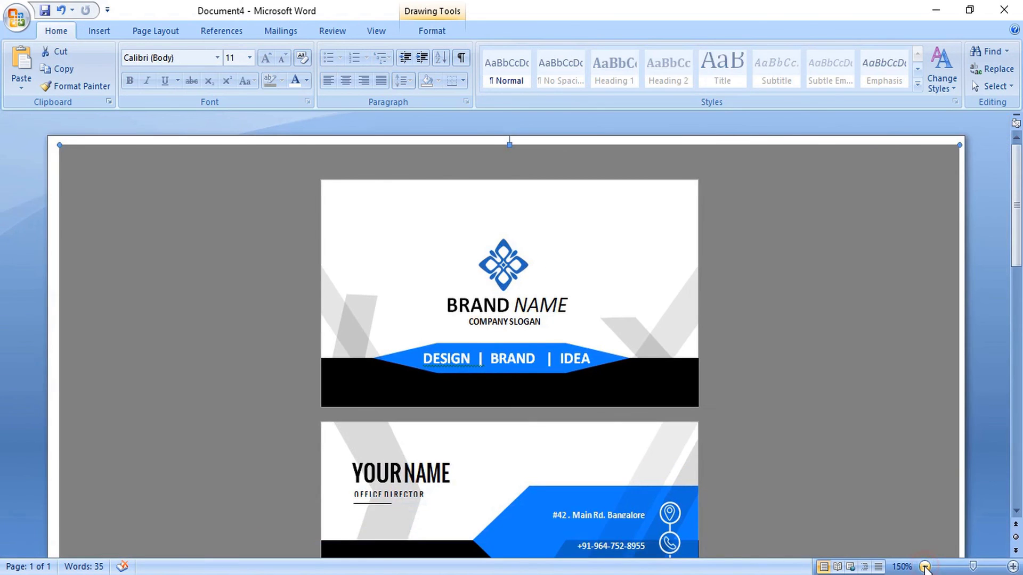
{"action": "left_click", "coordinate": [925, 566]}
{"action": "left_click", "coordinate": [925, 566]}
{"action": "left_click", "coordinate": [924, 566]}
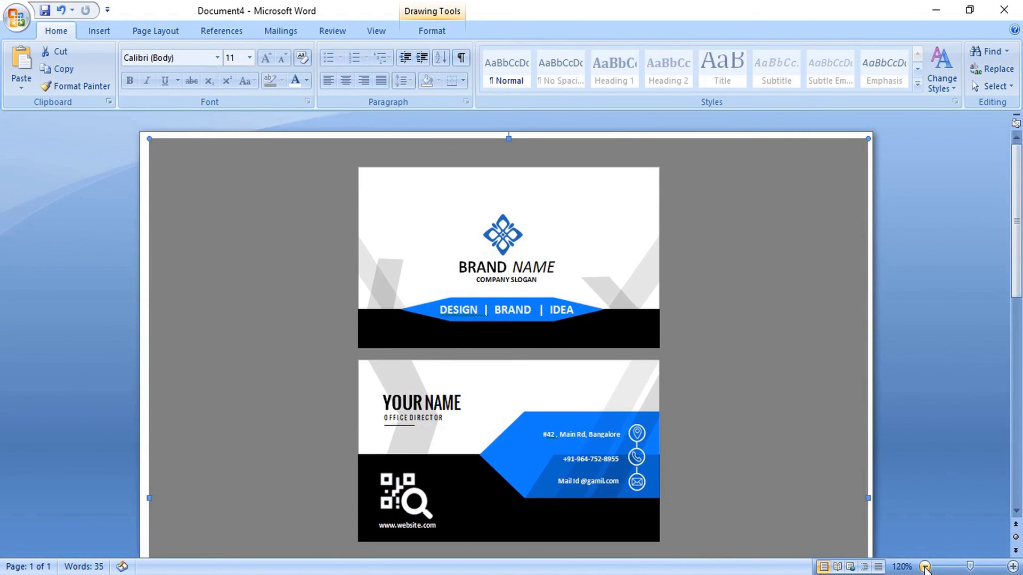
{"action": "left_click", "coordinate": [1013, 566]}
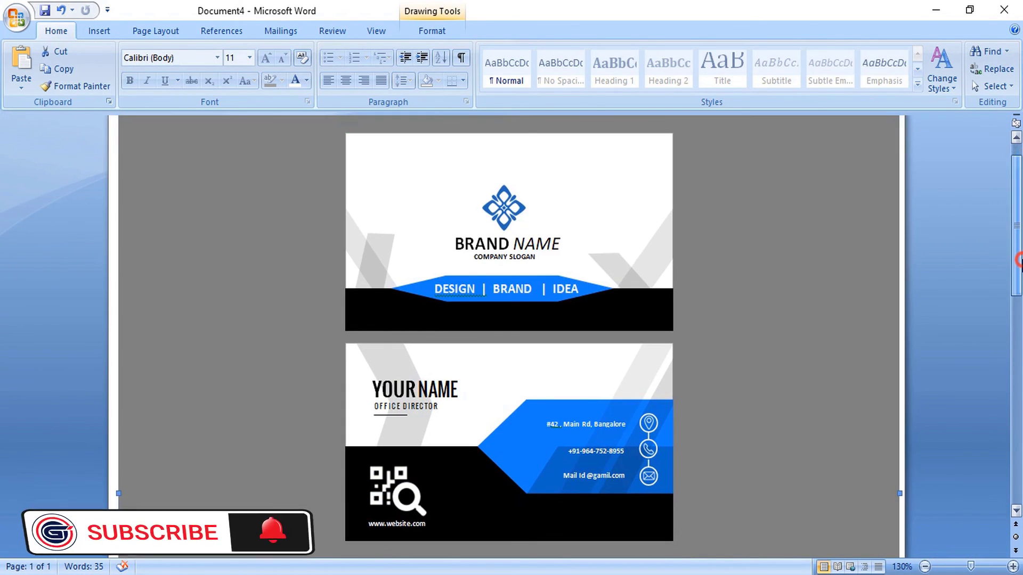
{"action": "scroll", "coordinate": [1018, 261], "scroll_direction": "down", "scroll_amount": 1}
{"action": "scroll", "coordinate": [1018, 261], "scroll_direction": "up", "scroll_amount": 1}
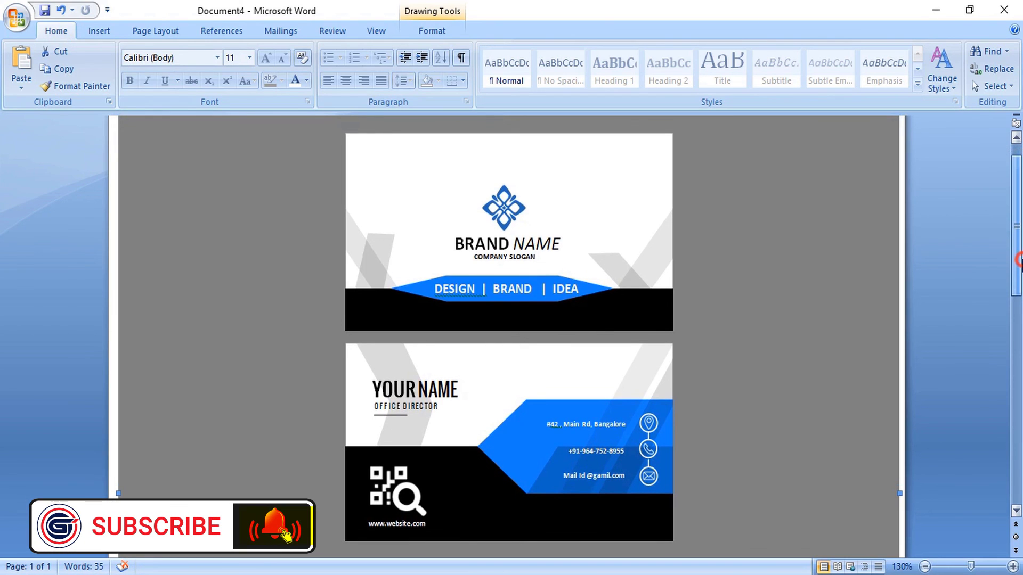
{"action": "left_click", "coordinate": [943, 303]}
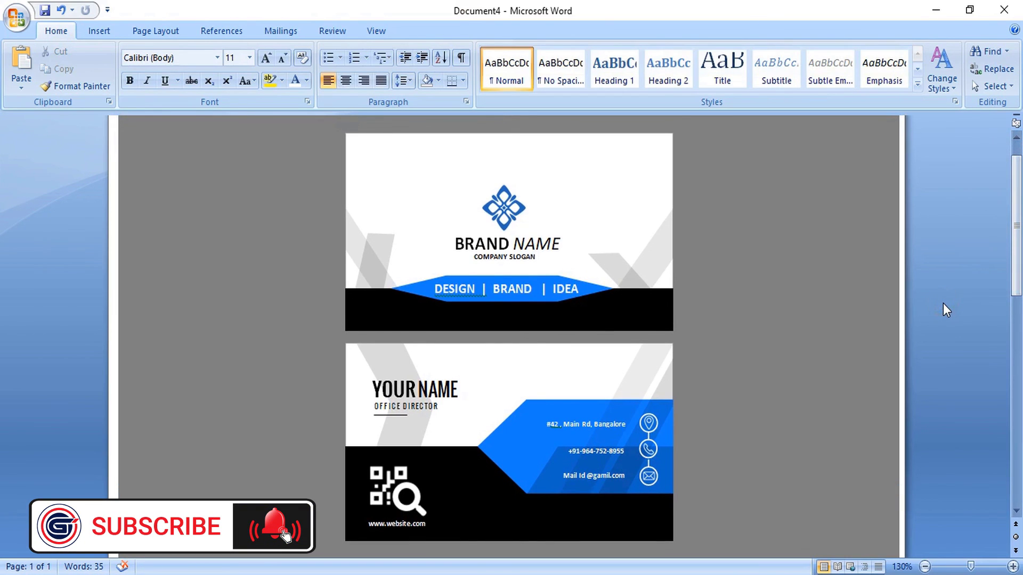